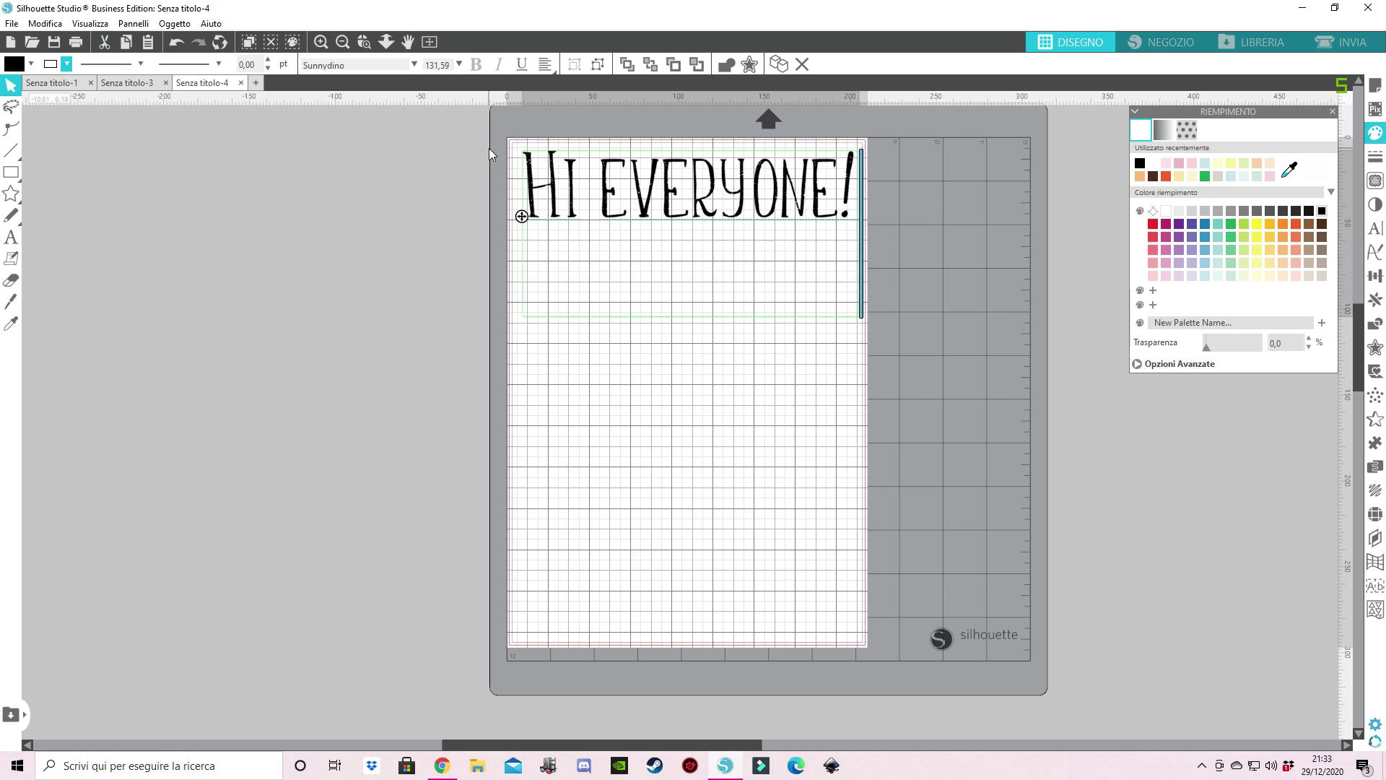
- Add the lines "TODAY I SHOW YOU HOW I DO" and "MY STICKERS!" below "Hi everyone!" in the text object
text(TODAY )
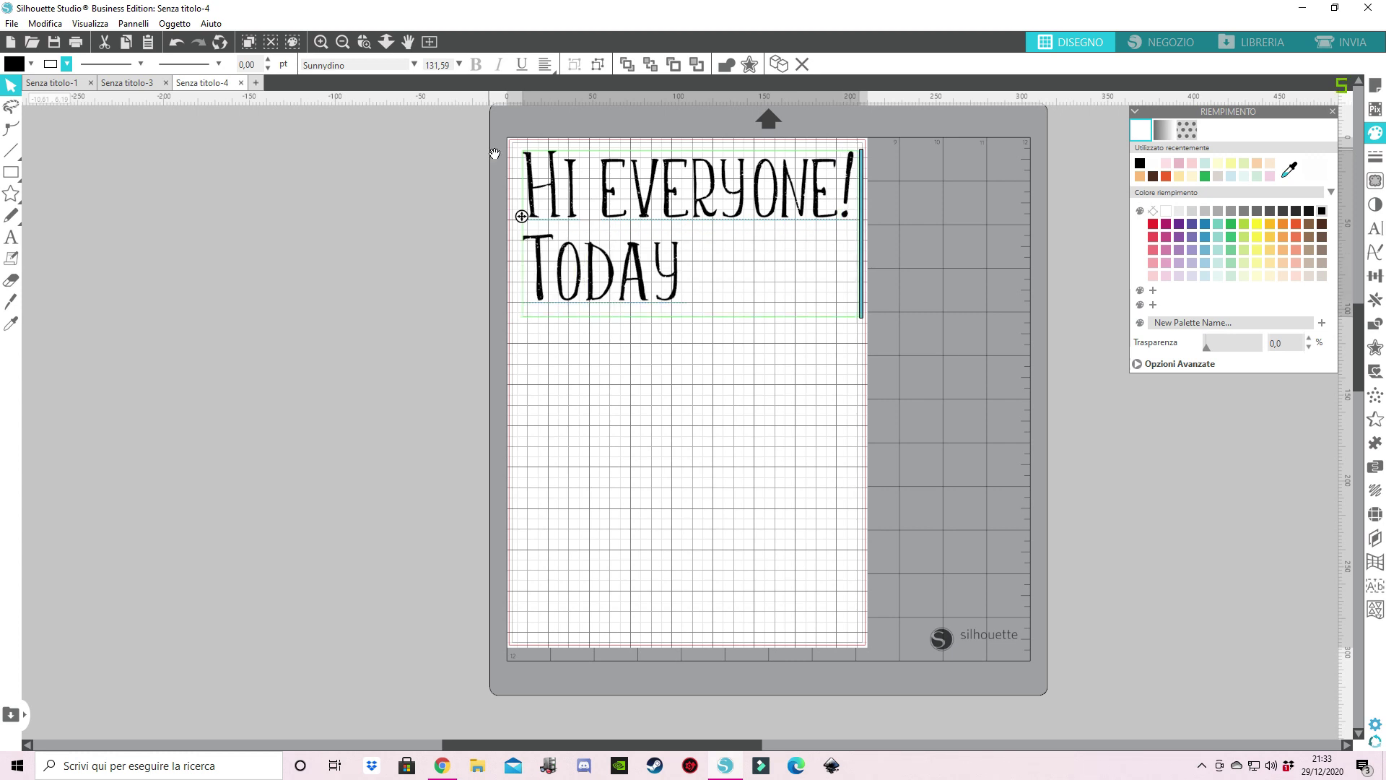
text(I SHOW)
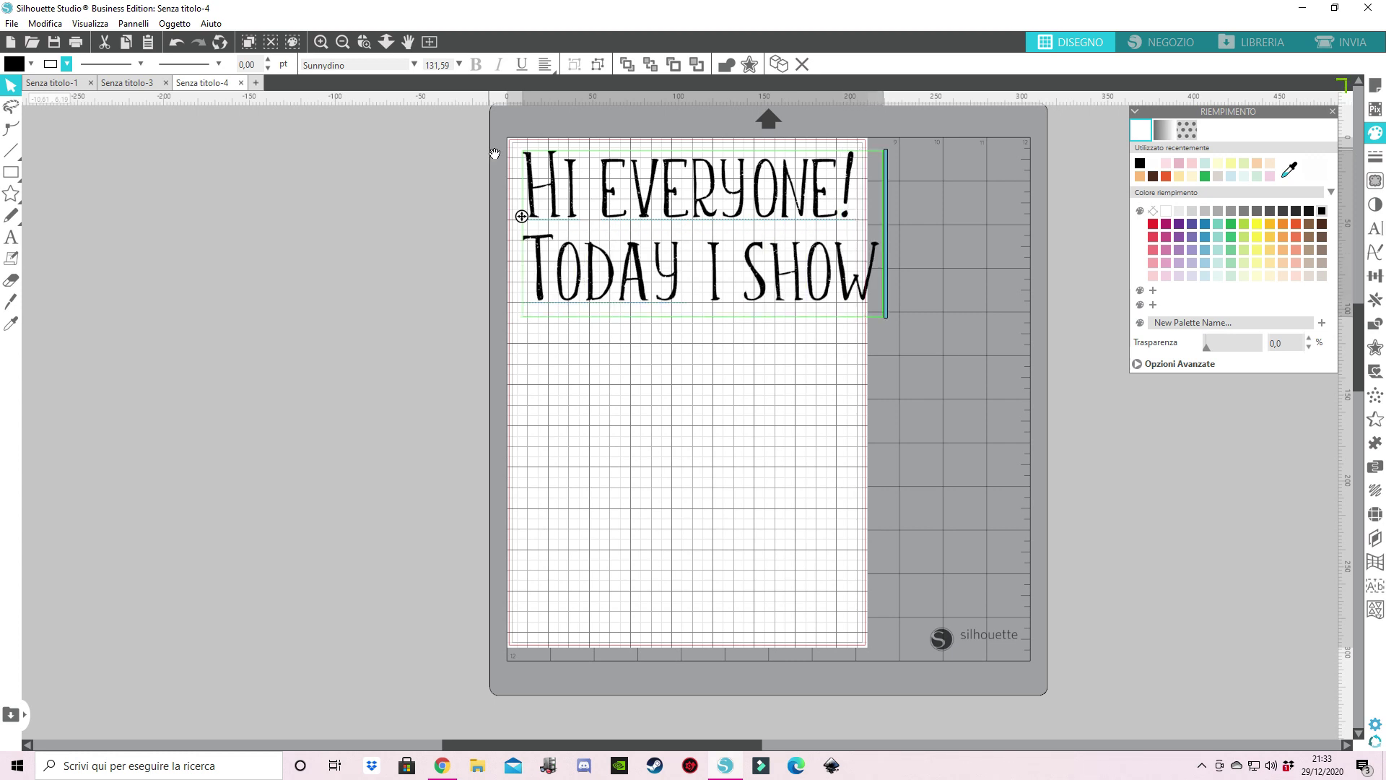
text( YOU HOW)
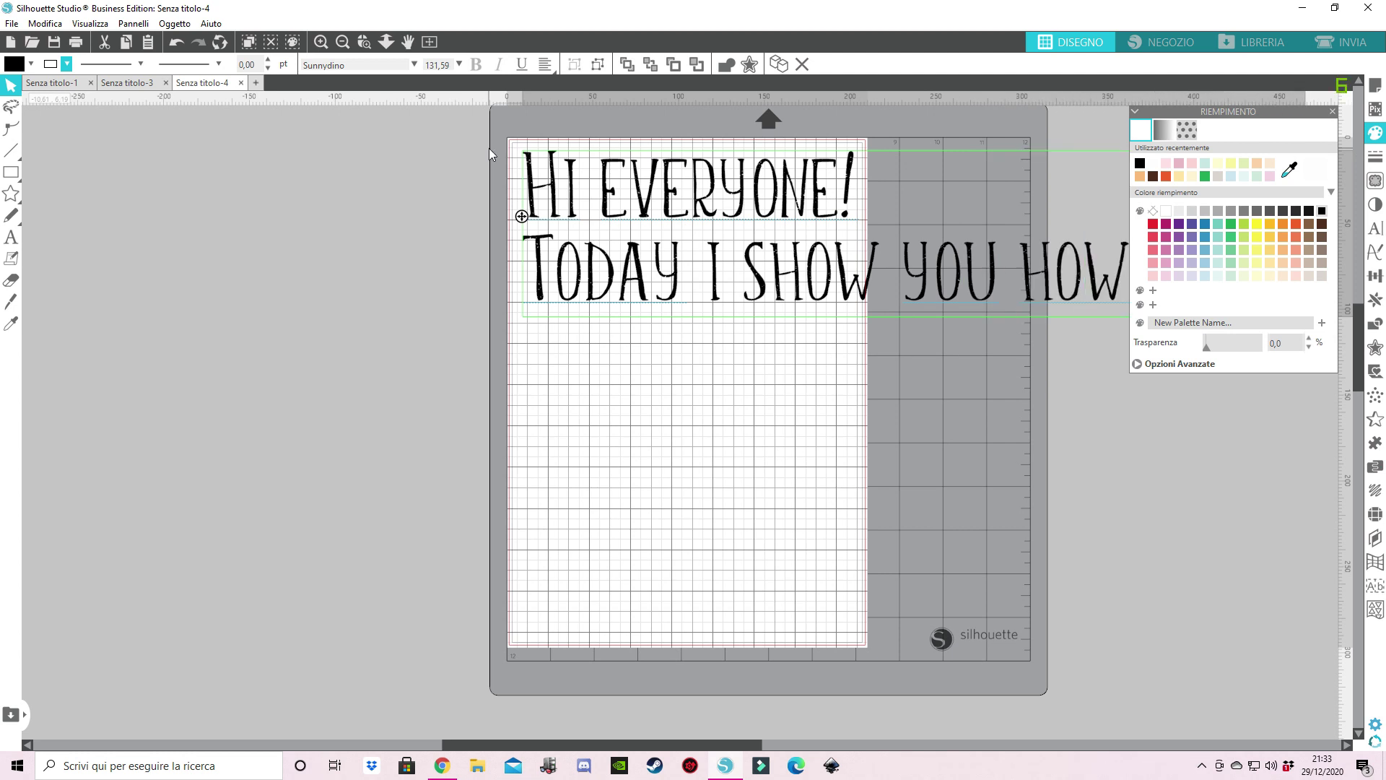
key(Return)
text(MY STICKER)
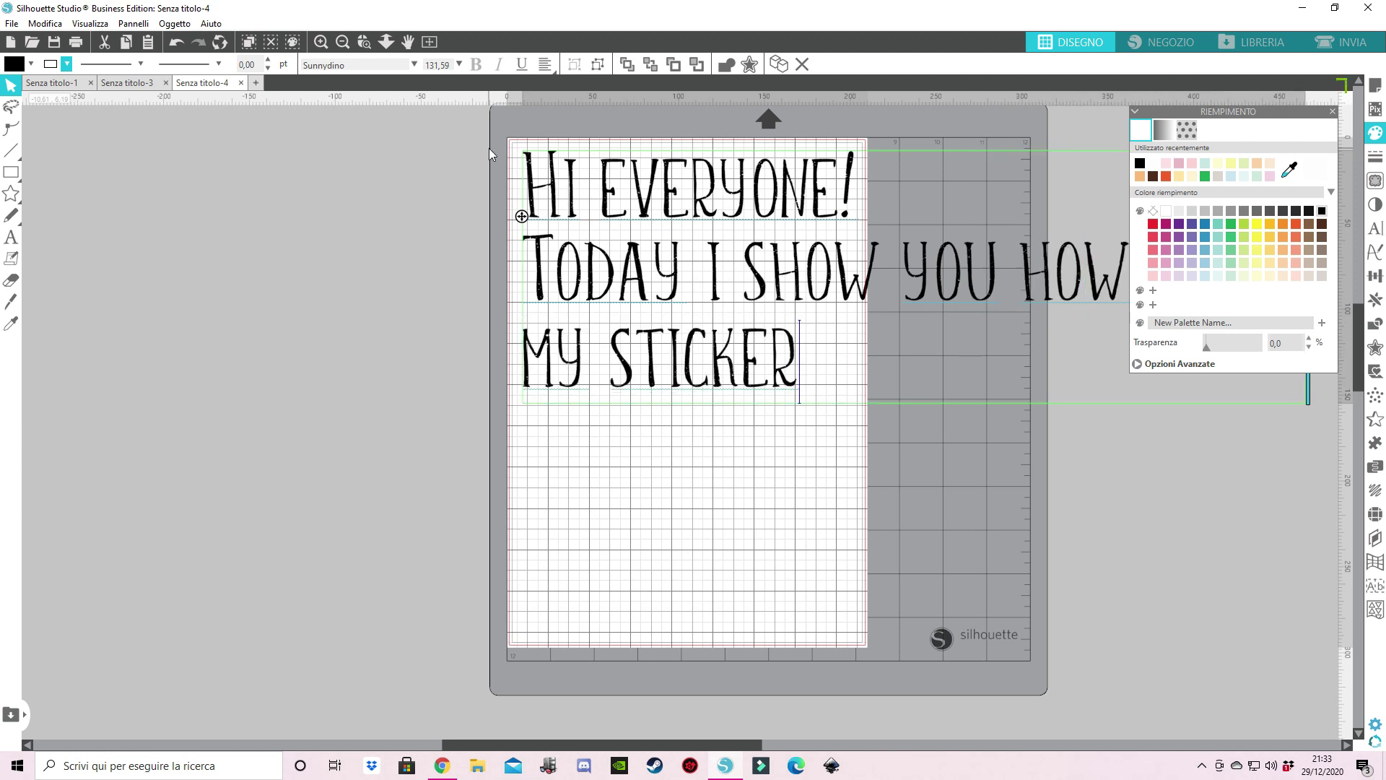
text(S!)
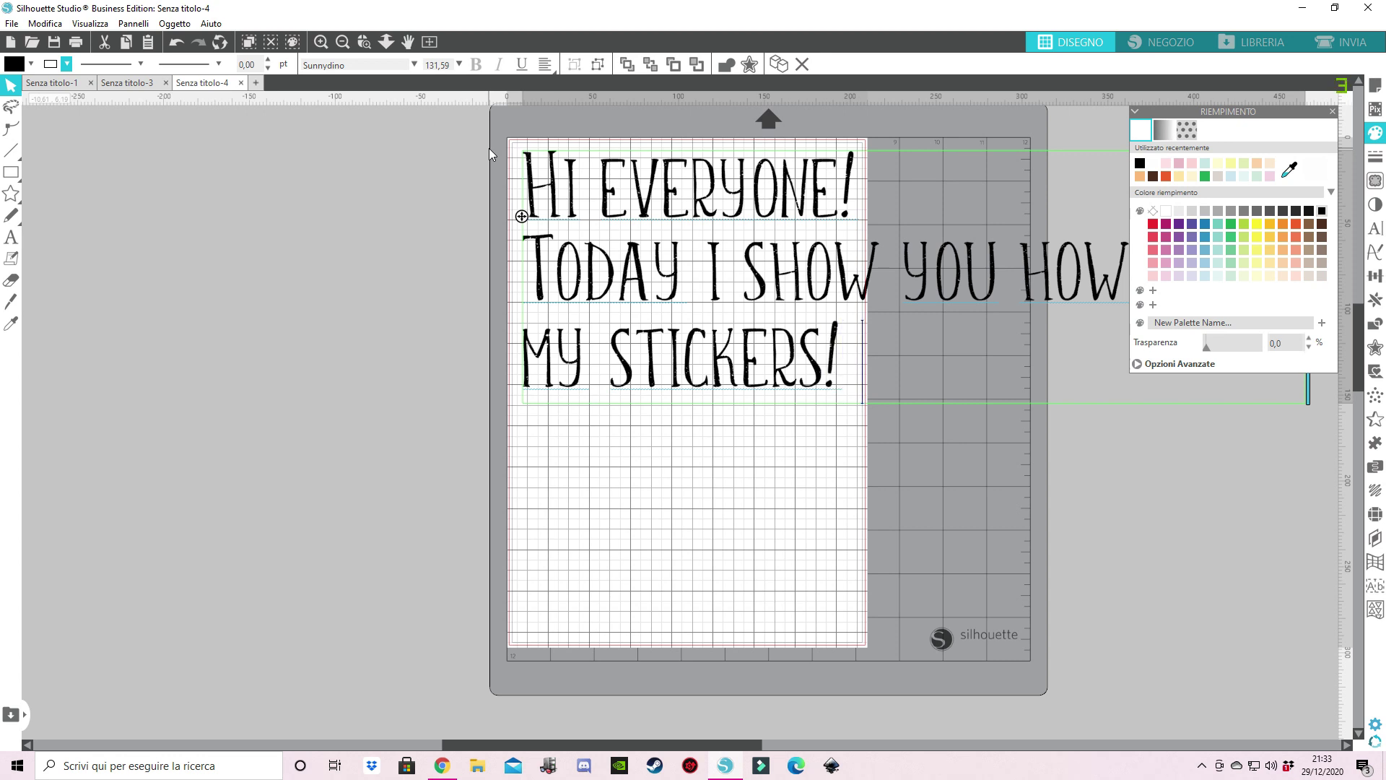
- Centre-align the three text lines and shift the text so it sits centred over the page
click(1376, 228)
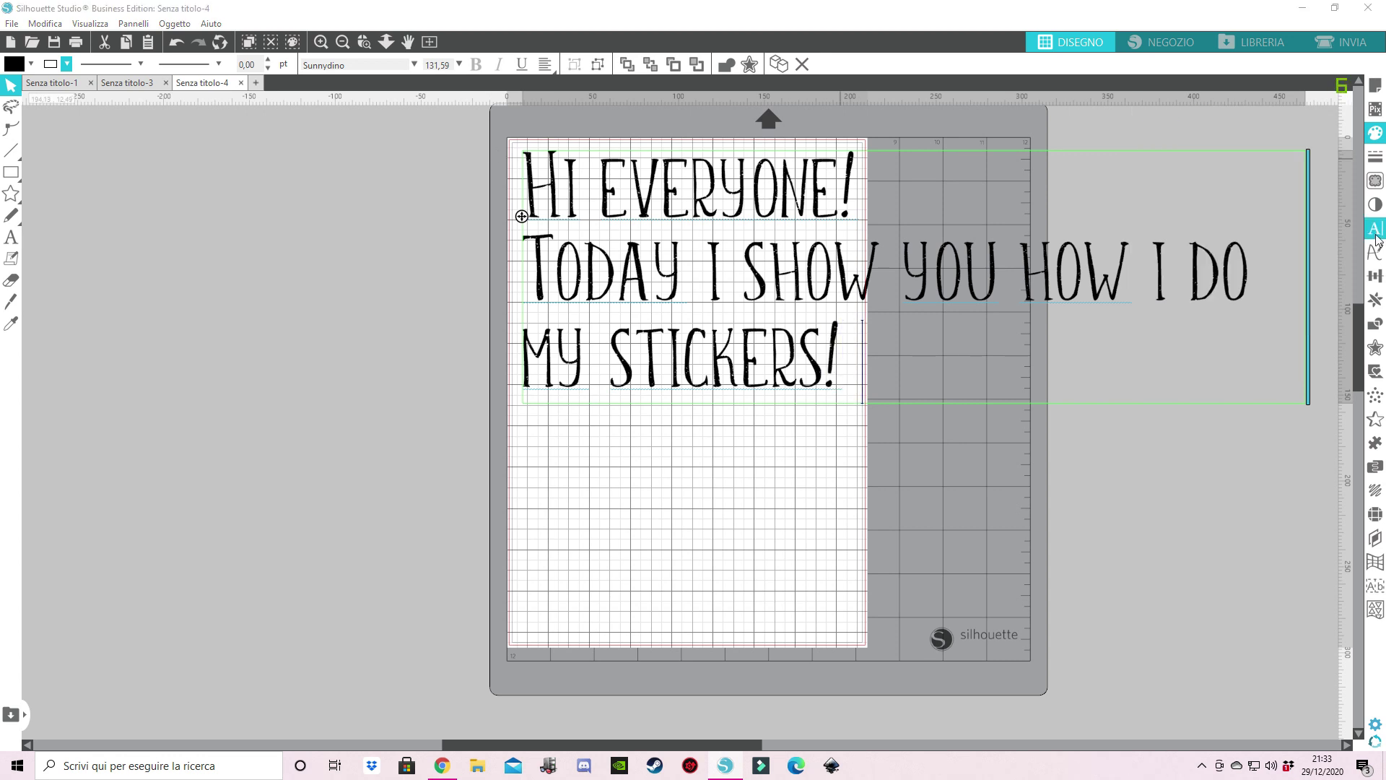
click(1241, 382)
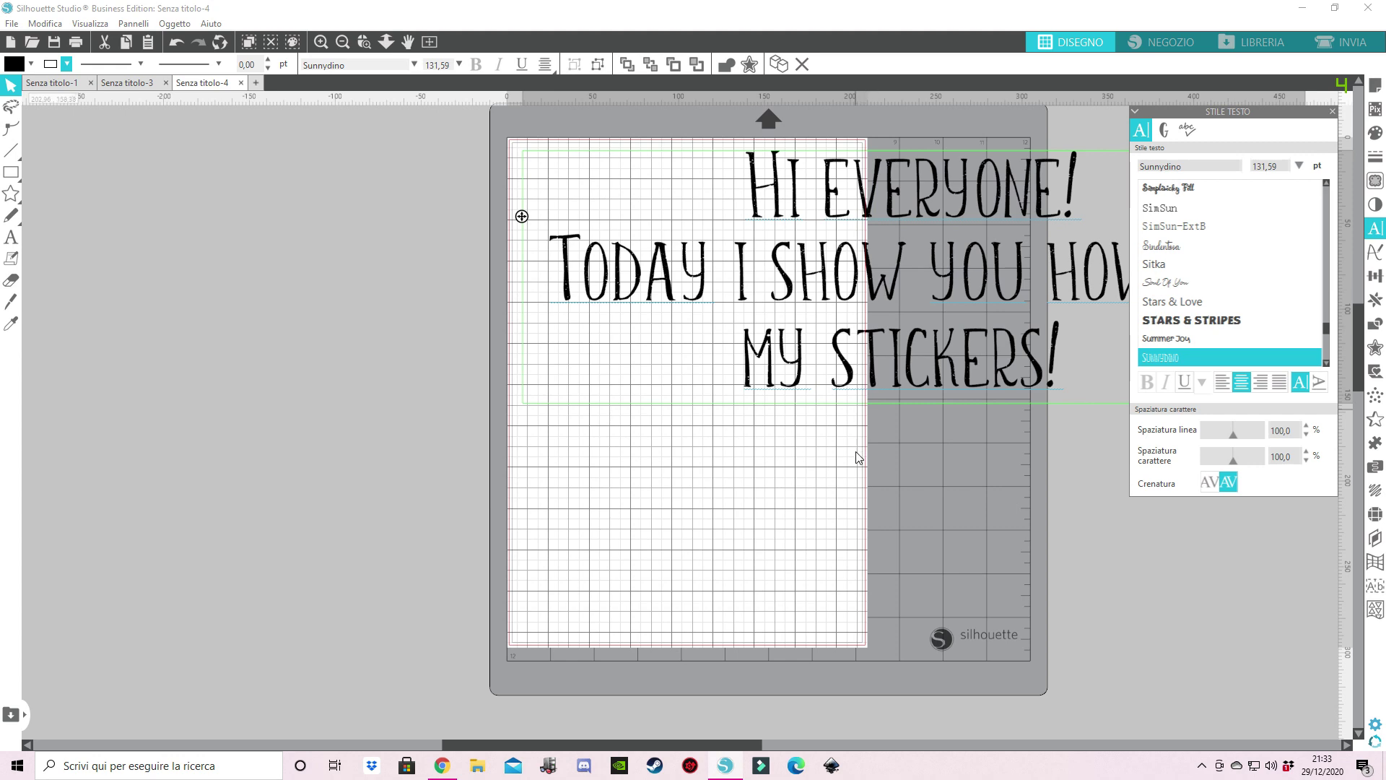
drag(854, 372, 729, 368)
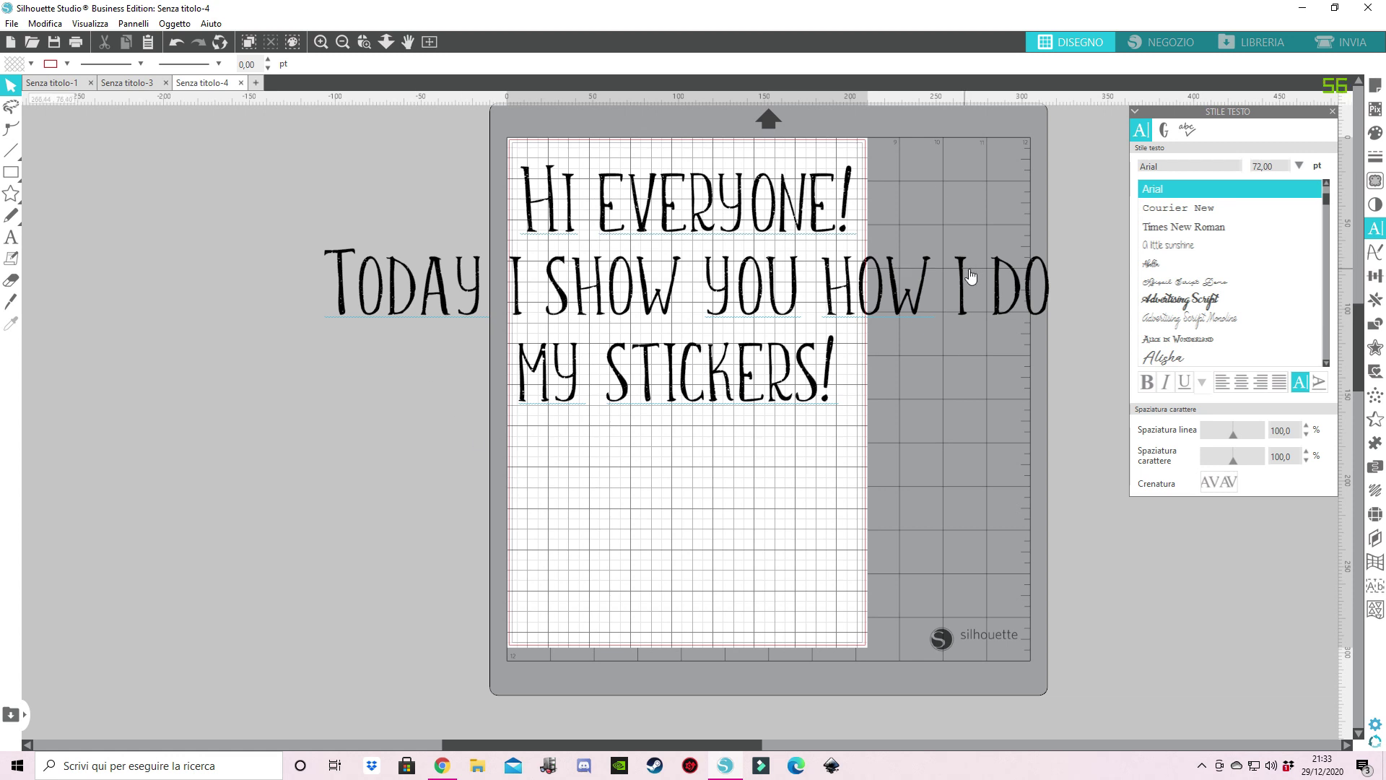
- Scale the text down proportionally to about 142 mm wide and move it off the mat, beyond its lower right corner
double_click(911, 314)
drag(857, 387, 343, 197)
click(665, 423)
click(717, 293)
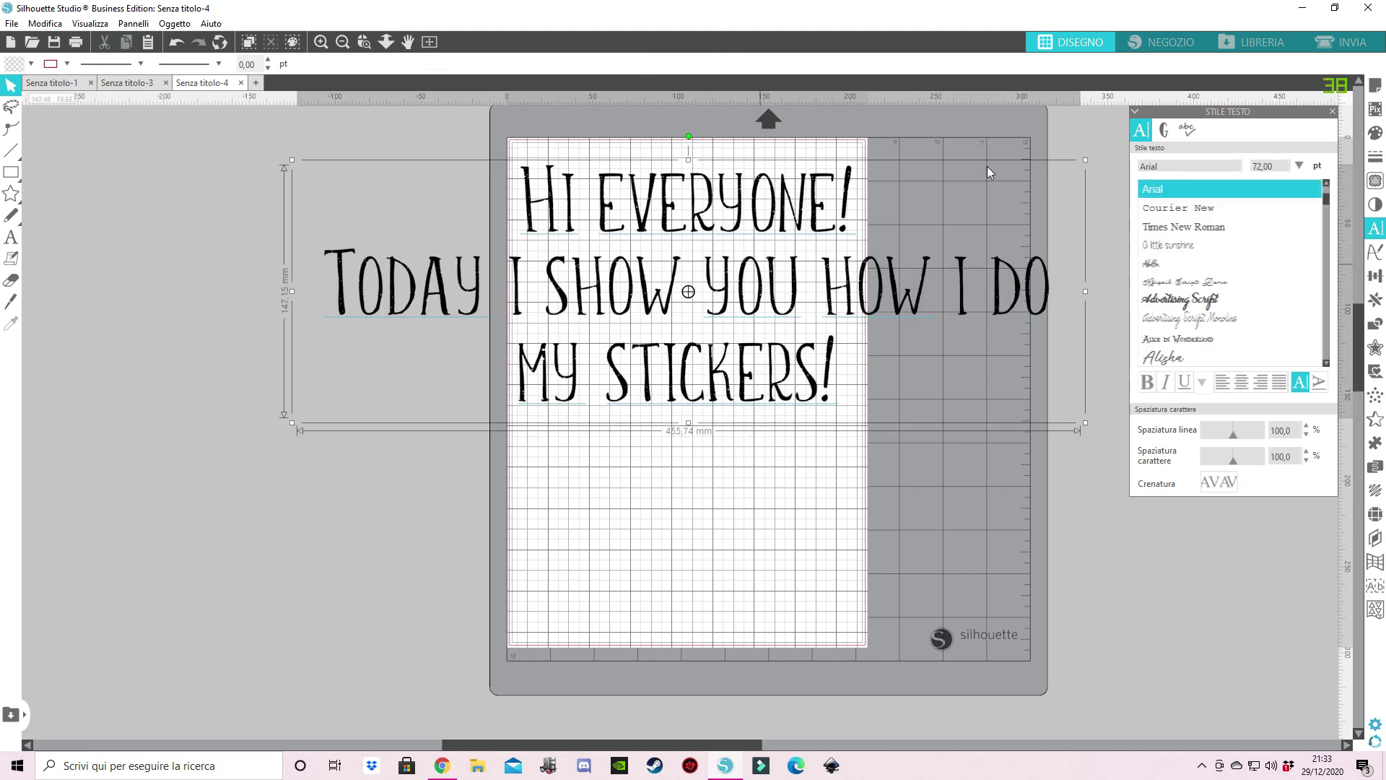
drag(1085, 159, 557, 333)
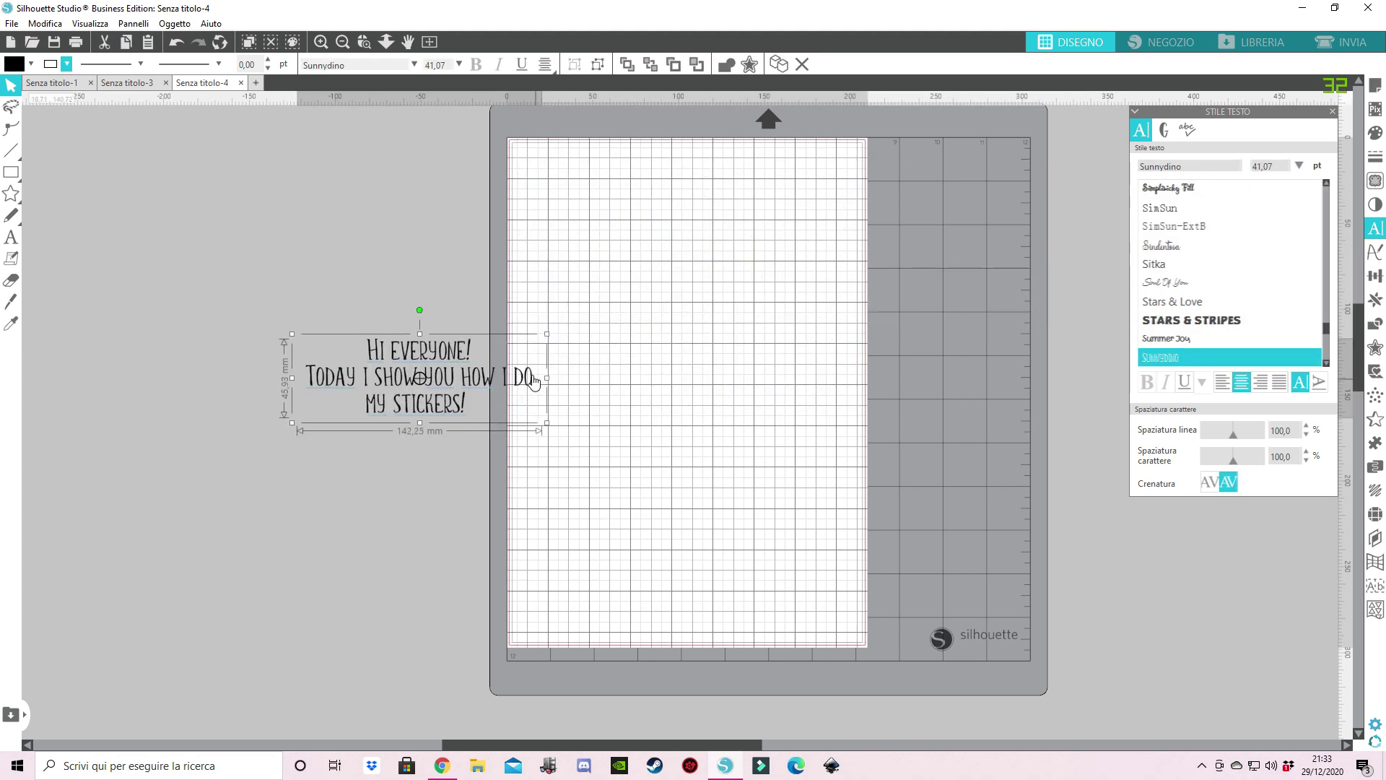
drag(530, 381, 1321, 695)
click(1228, 568)
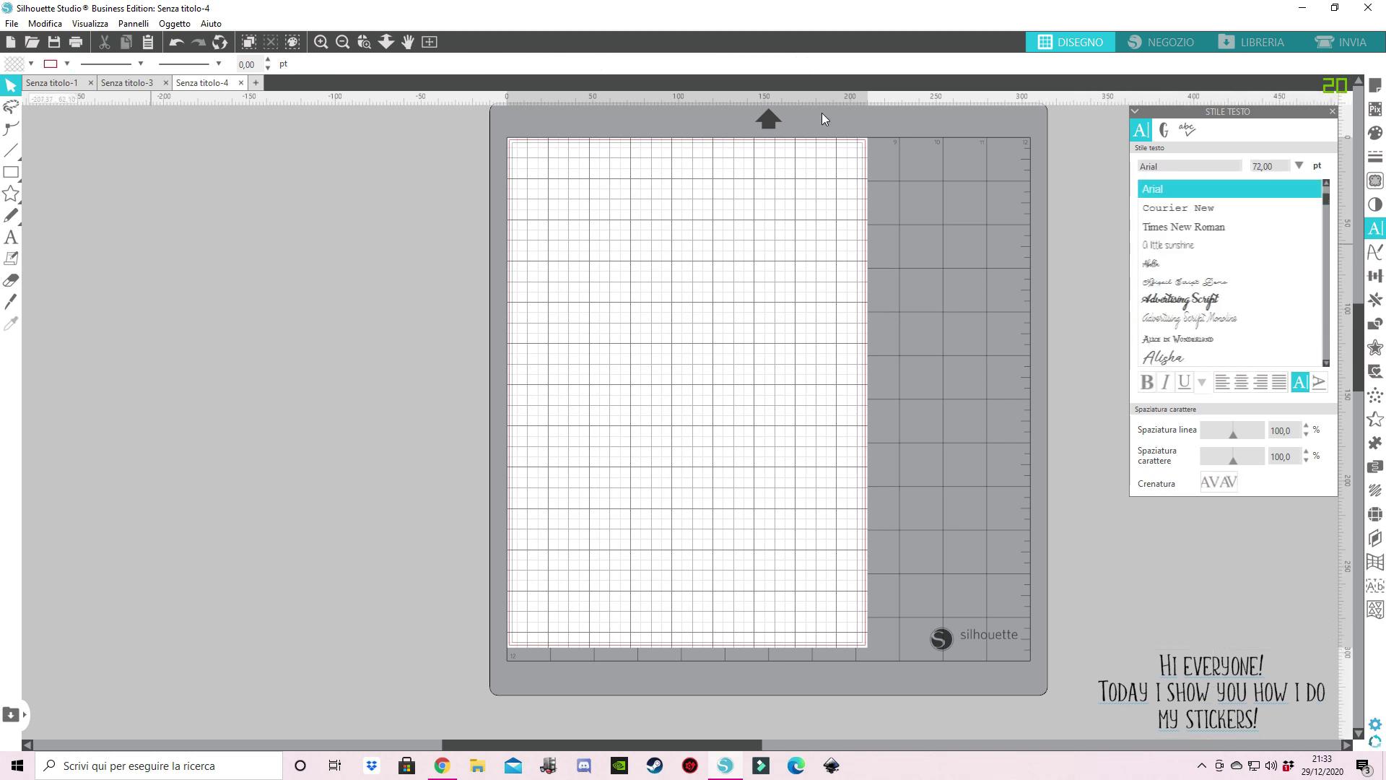
- Open the image cda4233a5ffce1f3edc8c50fcecaa715 from the Desktop and shift it towards the middle of the page
click(11, 23)
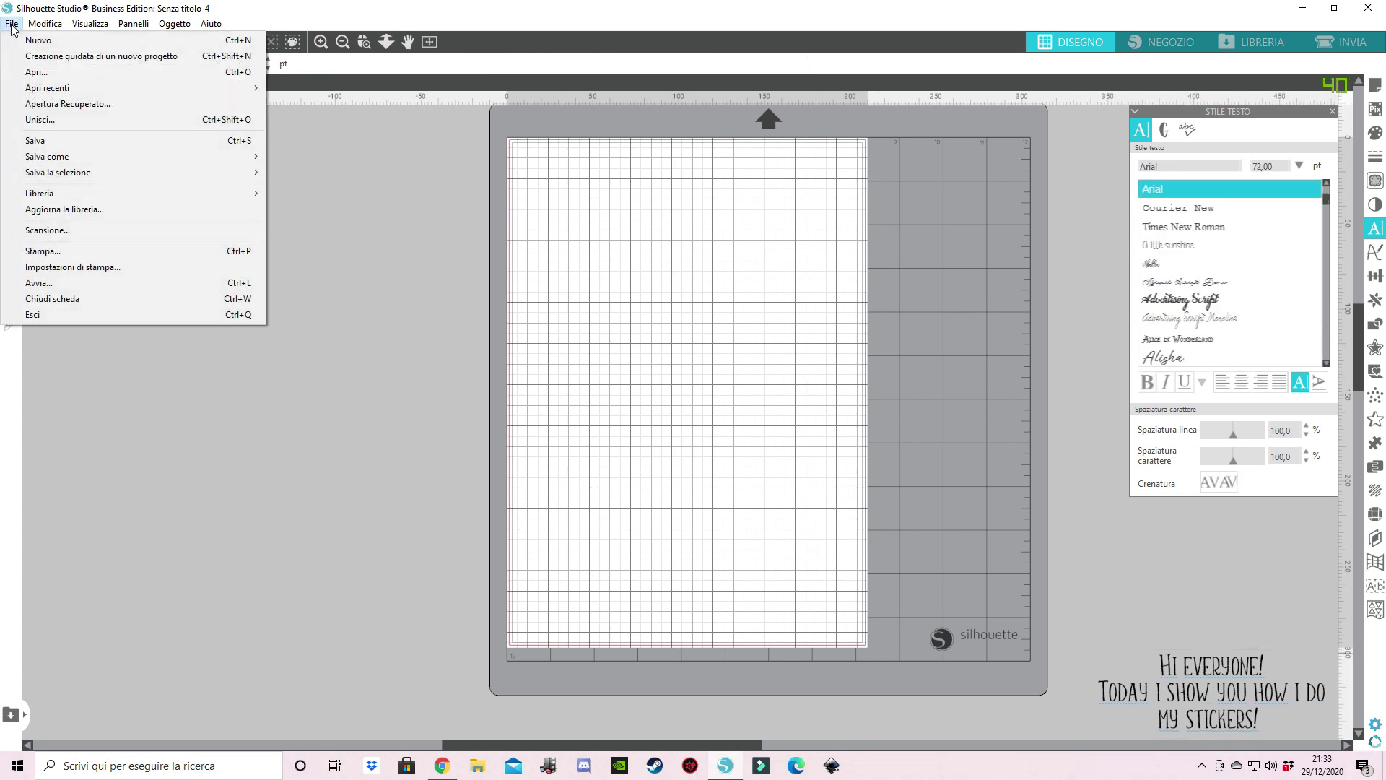
click(41, 70)
scroll(449, 335, down, 5)
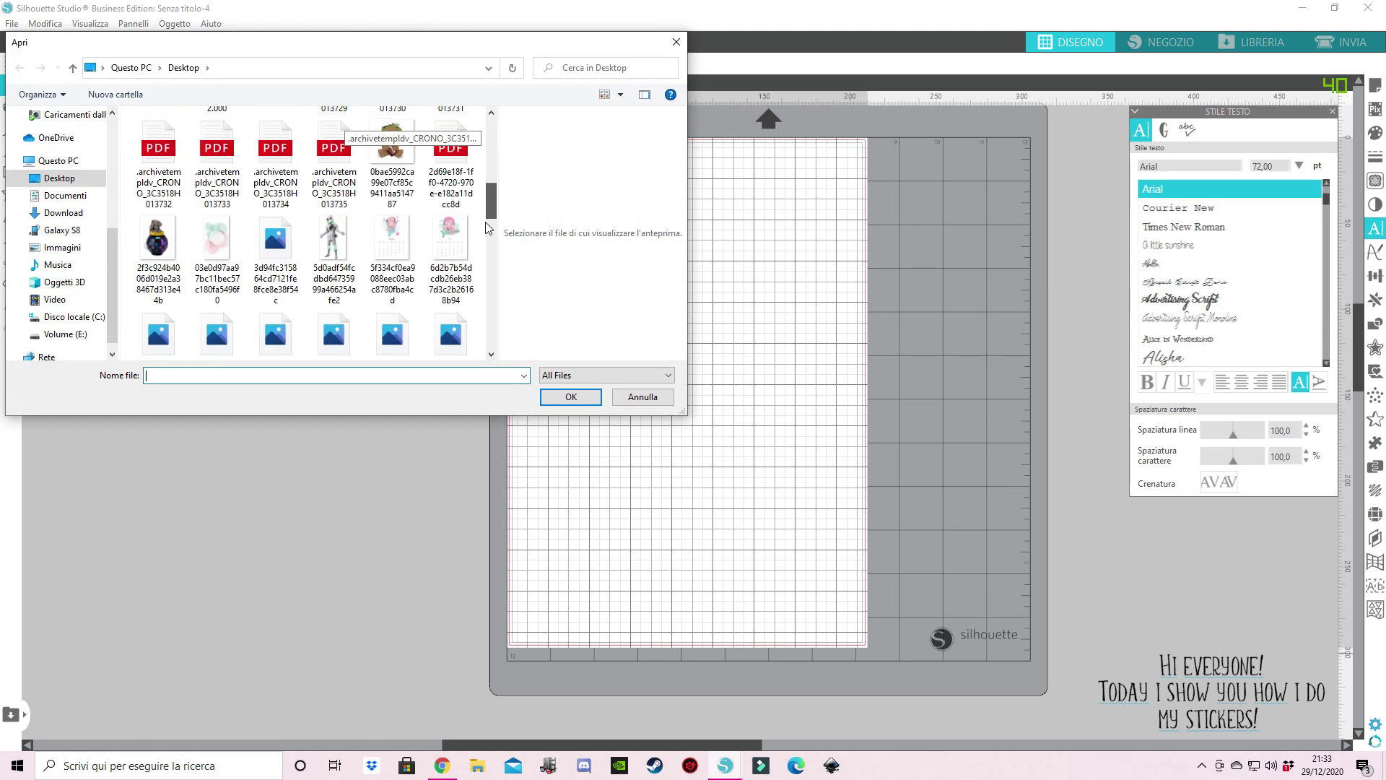
scroll(446, 335, up, 6)
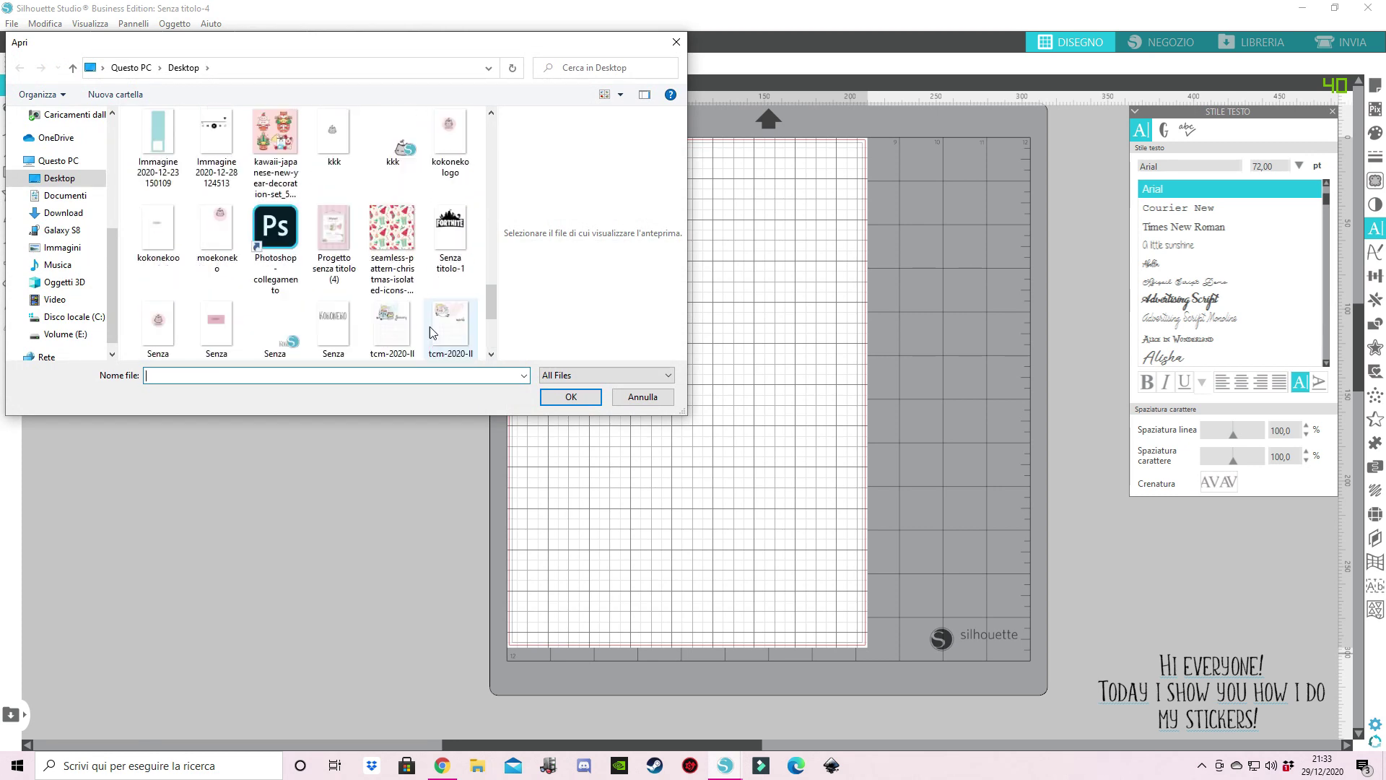
scroll(411, 302, up, 6)
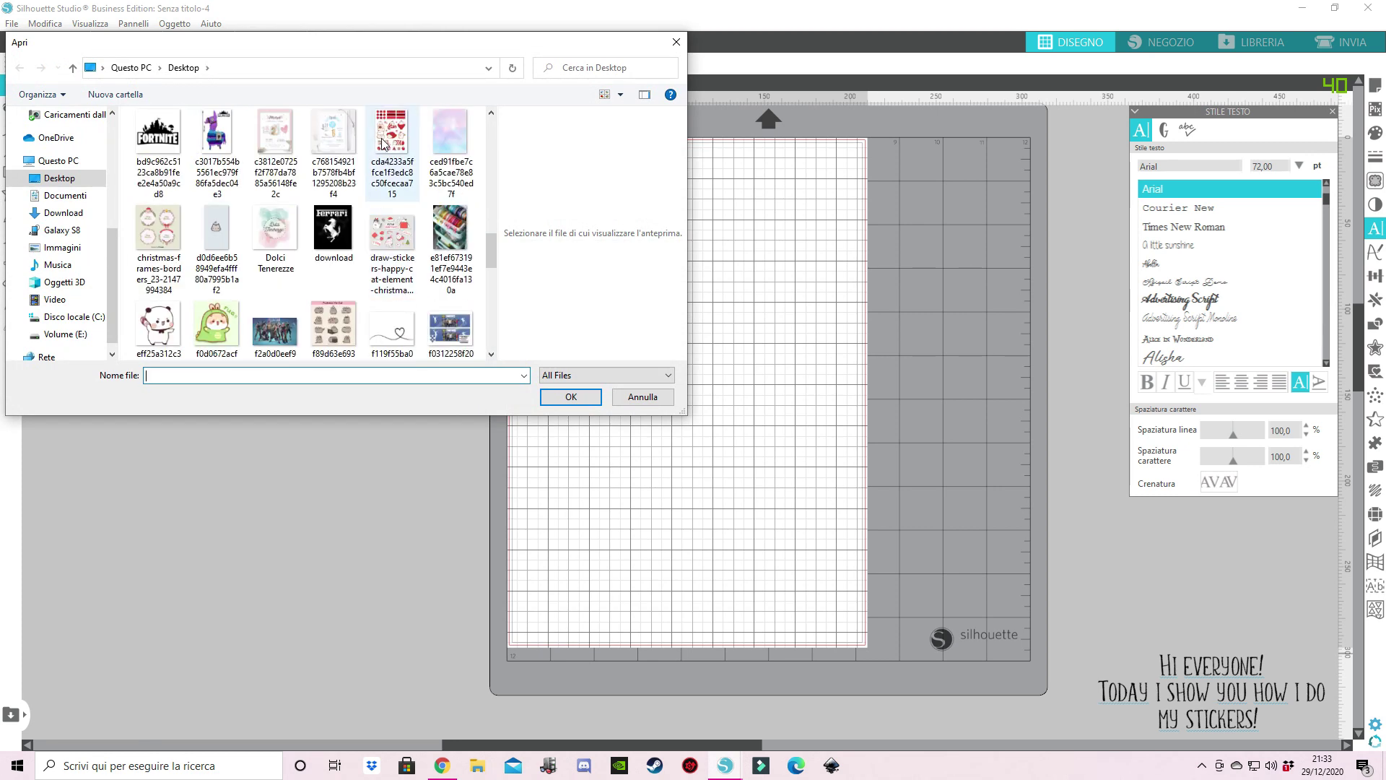
click(392, 237)
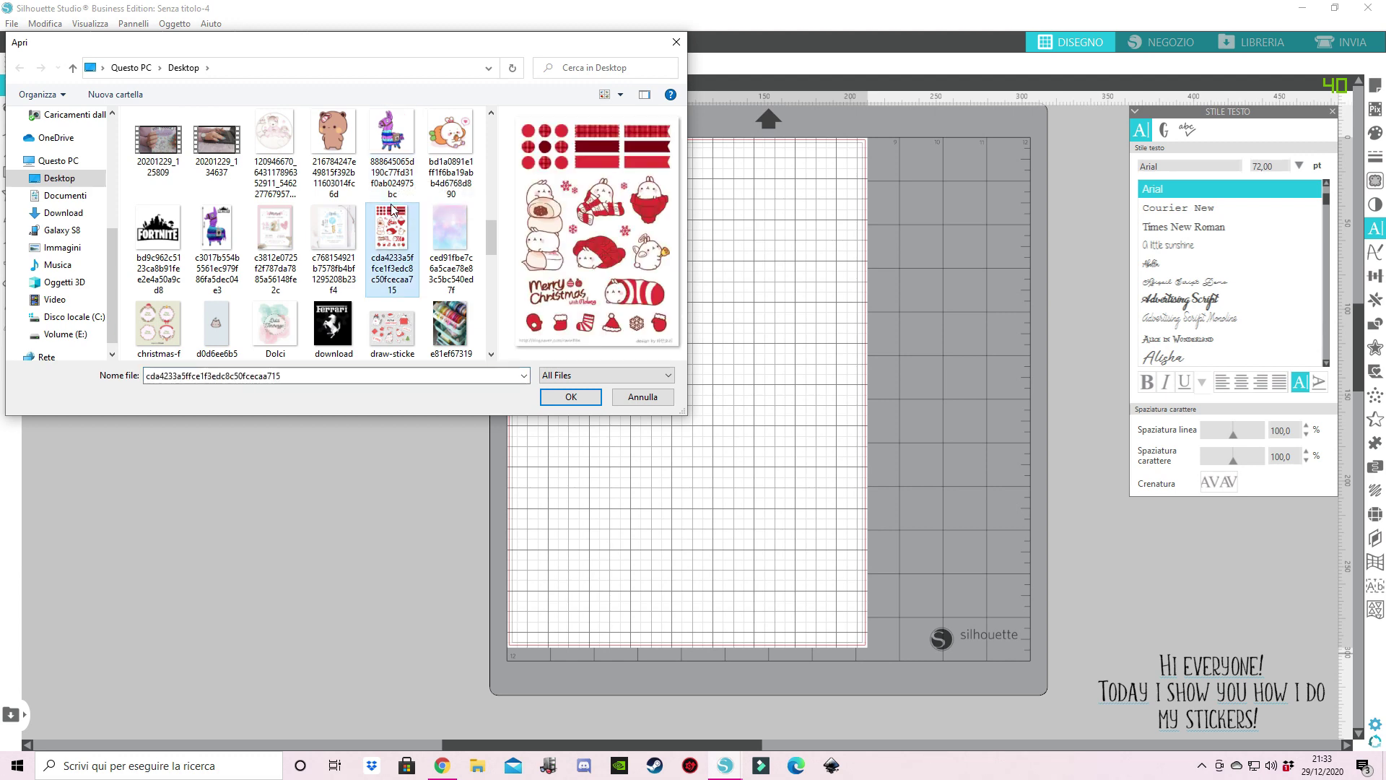
click(570, 396)
drag(592, 338, 670, 330)
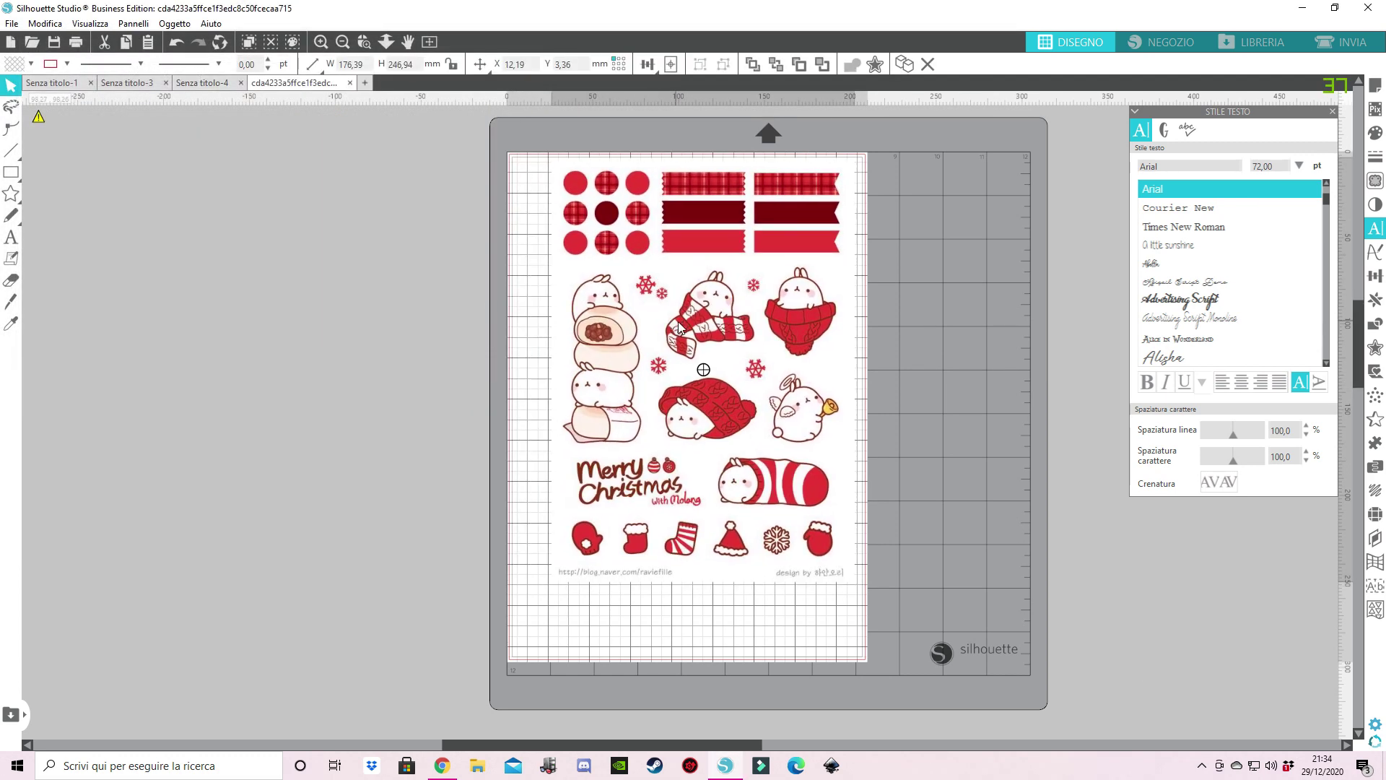
- Trace and detach the red Christmas stickers from the image with a threshold of 79%, leaving the background removed
click(1374, 181)
click(1213, 172)
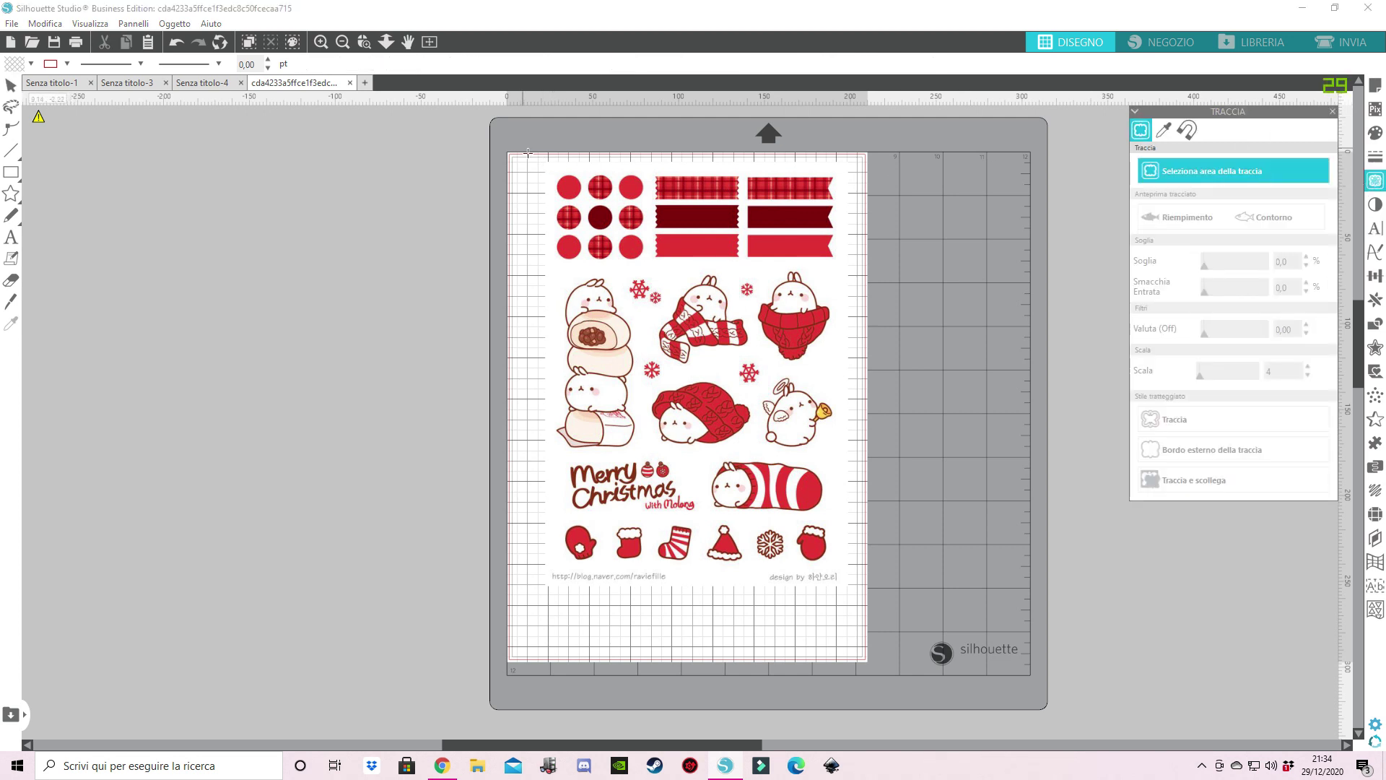
mouse_move(528, 152)
mouse_down()
mouse_move(674, 241)
mouse_move(865, 449)
mouse_move(876, 569)
mouse_up()
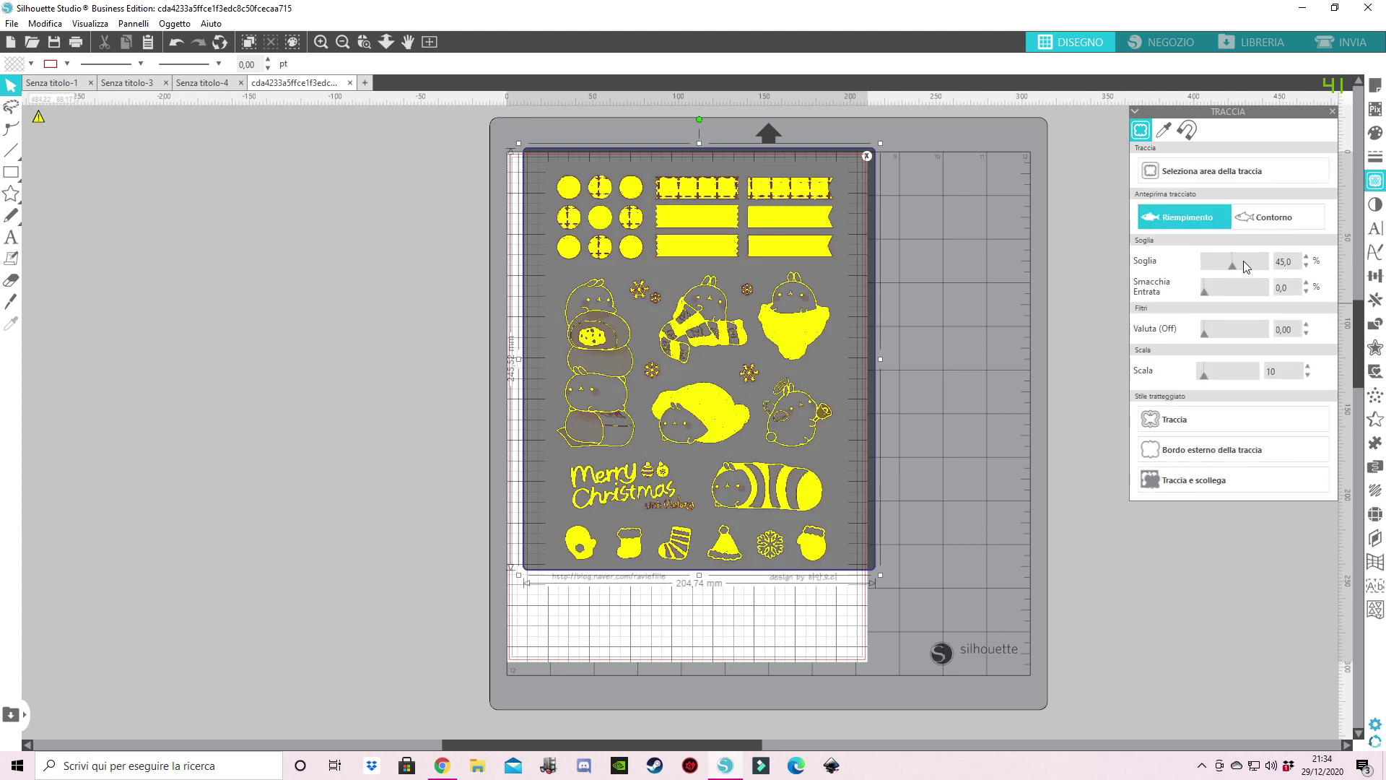
drag(1243, 261, 1253, 261)
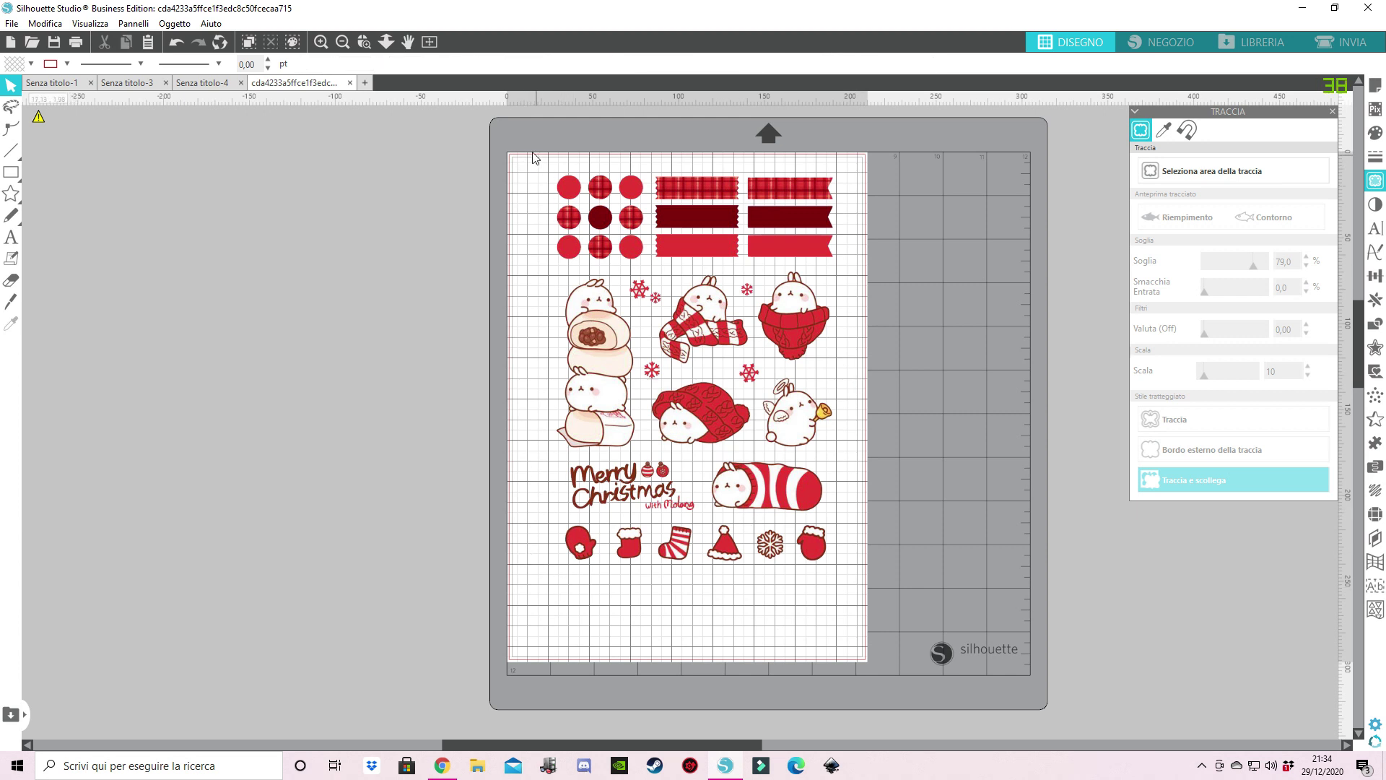
- Add a rounded 1 mm offset around all the detached stickers and move them off the mat to its left
drag(535, 158, 867, 589)
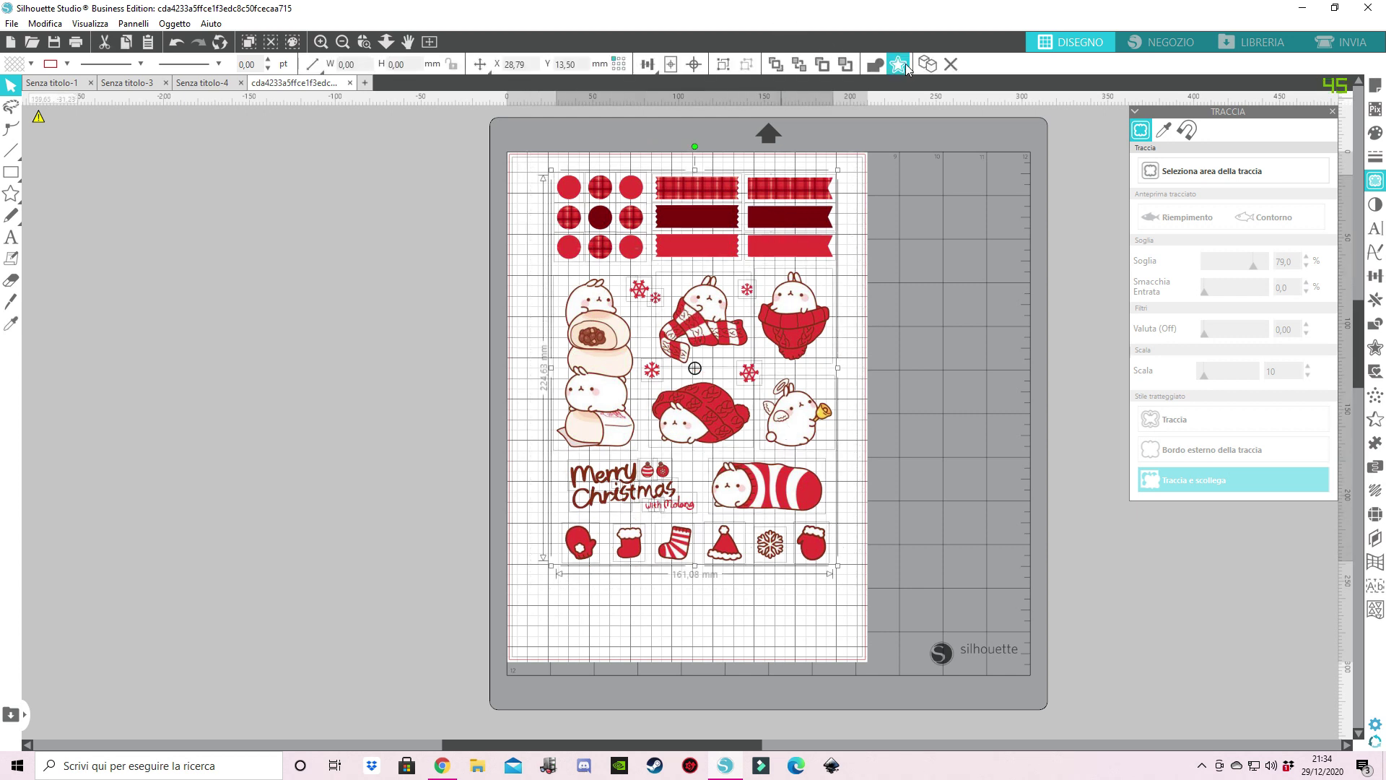
click(907, 67)
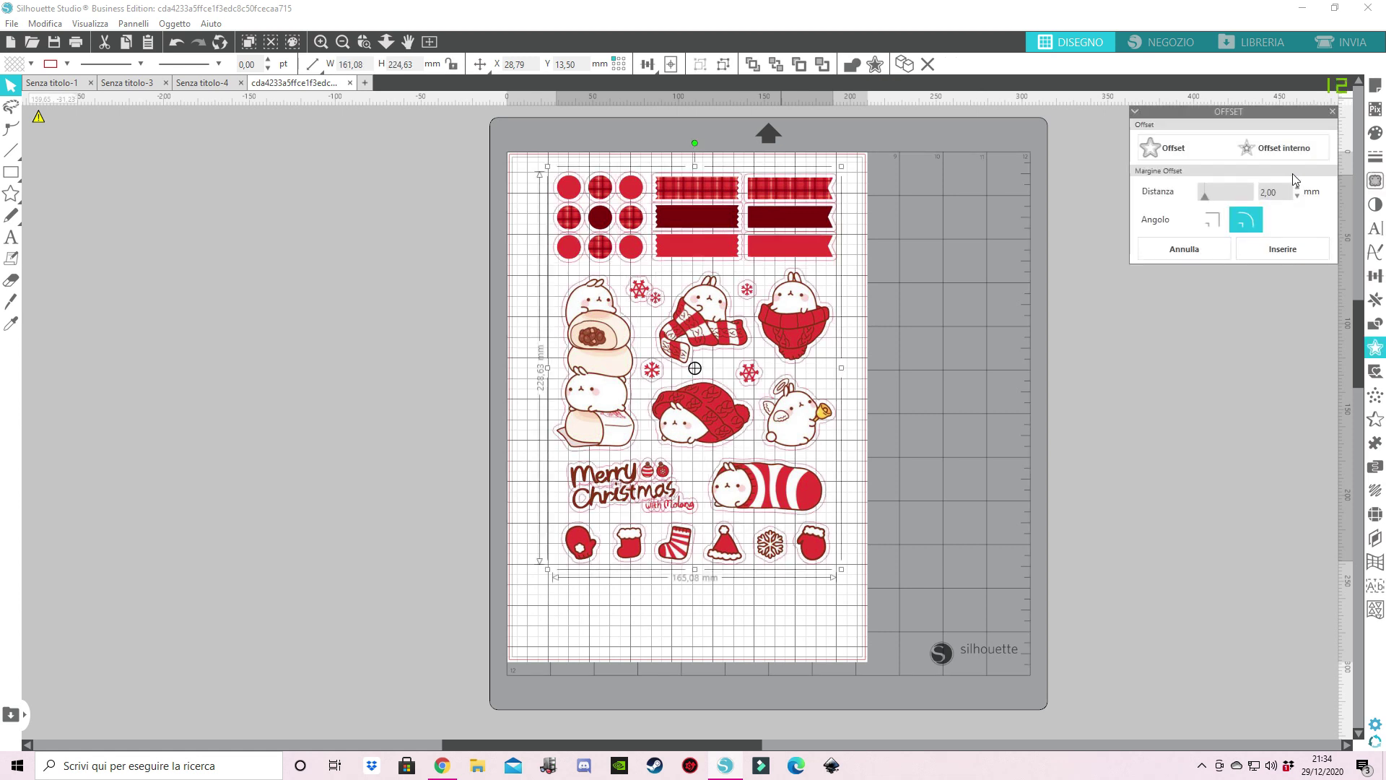
text(1)
key(Return)
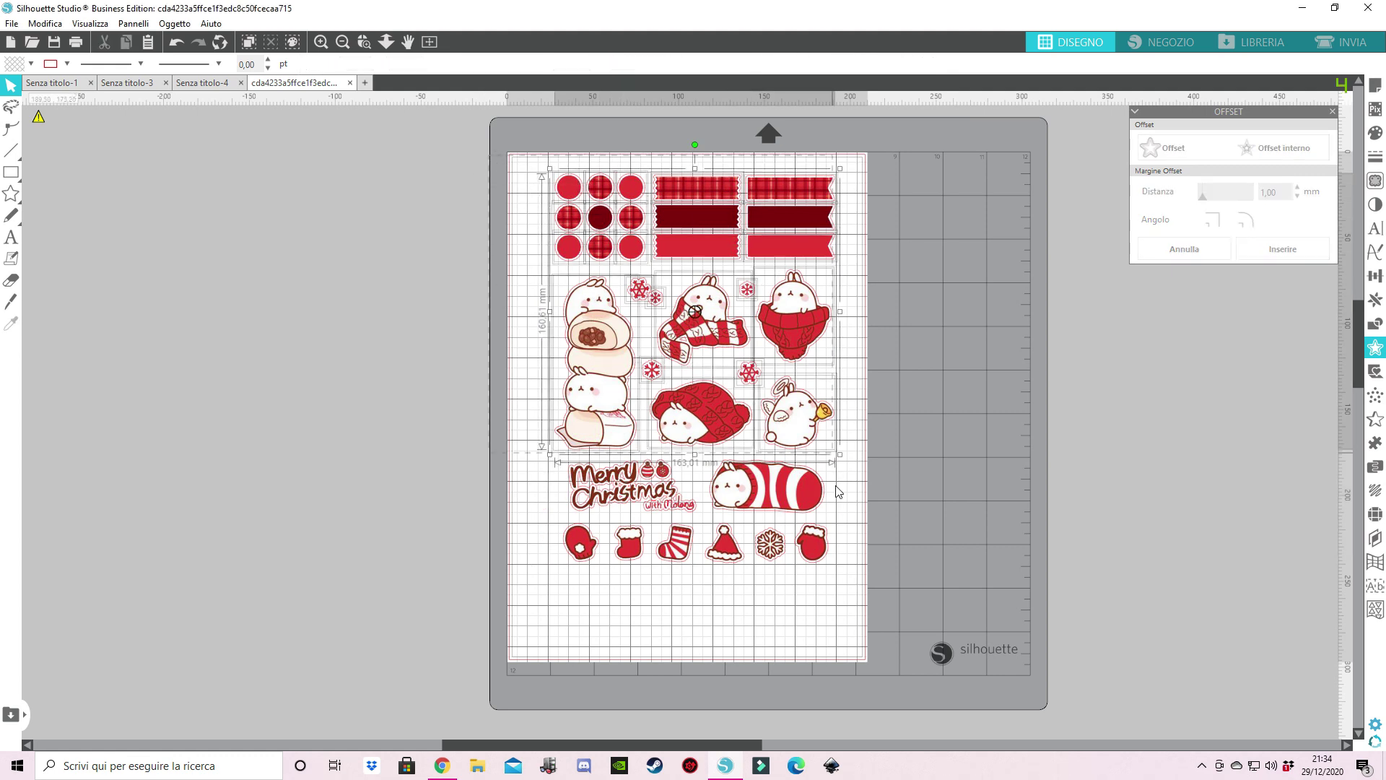
drag(816, 325, 323, 318)
click(13, 23)
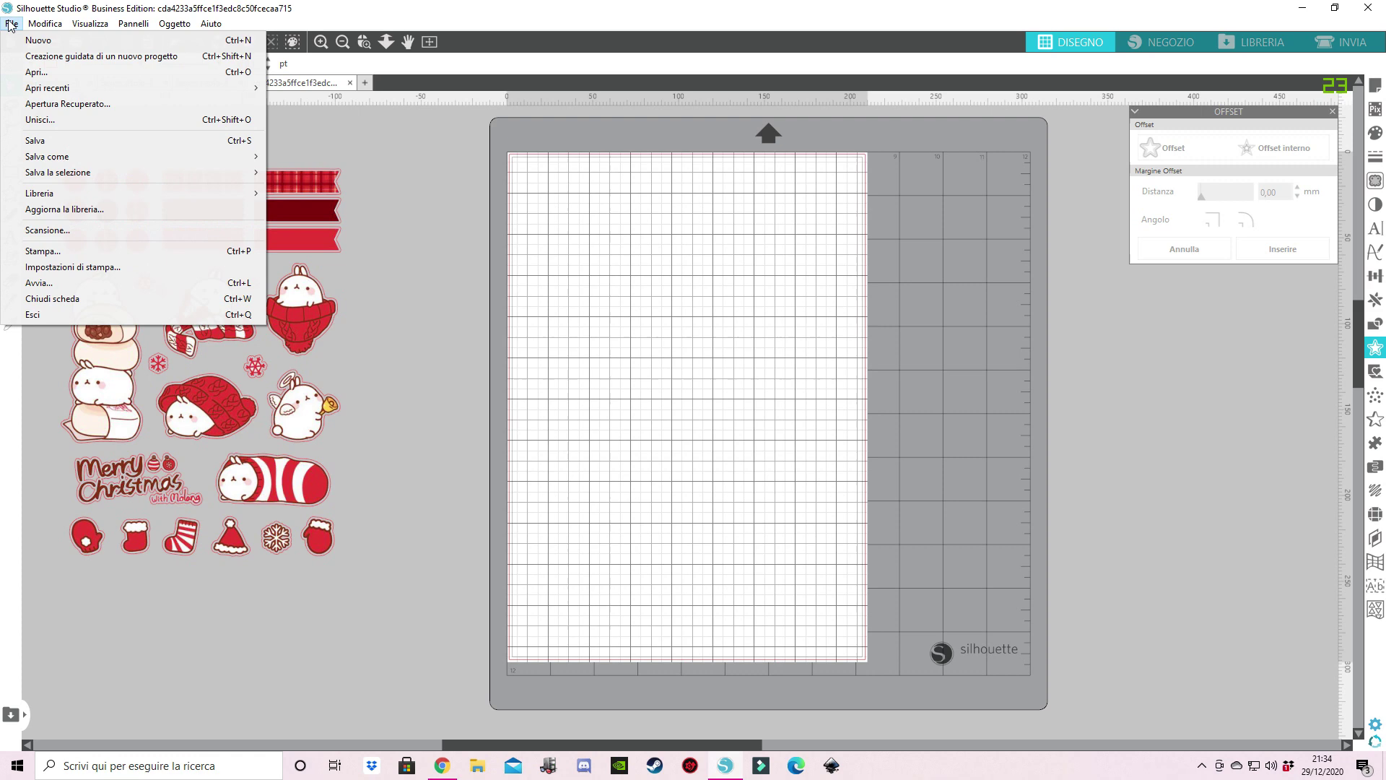
click(67, 72)
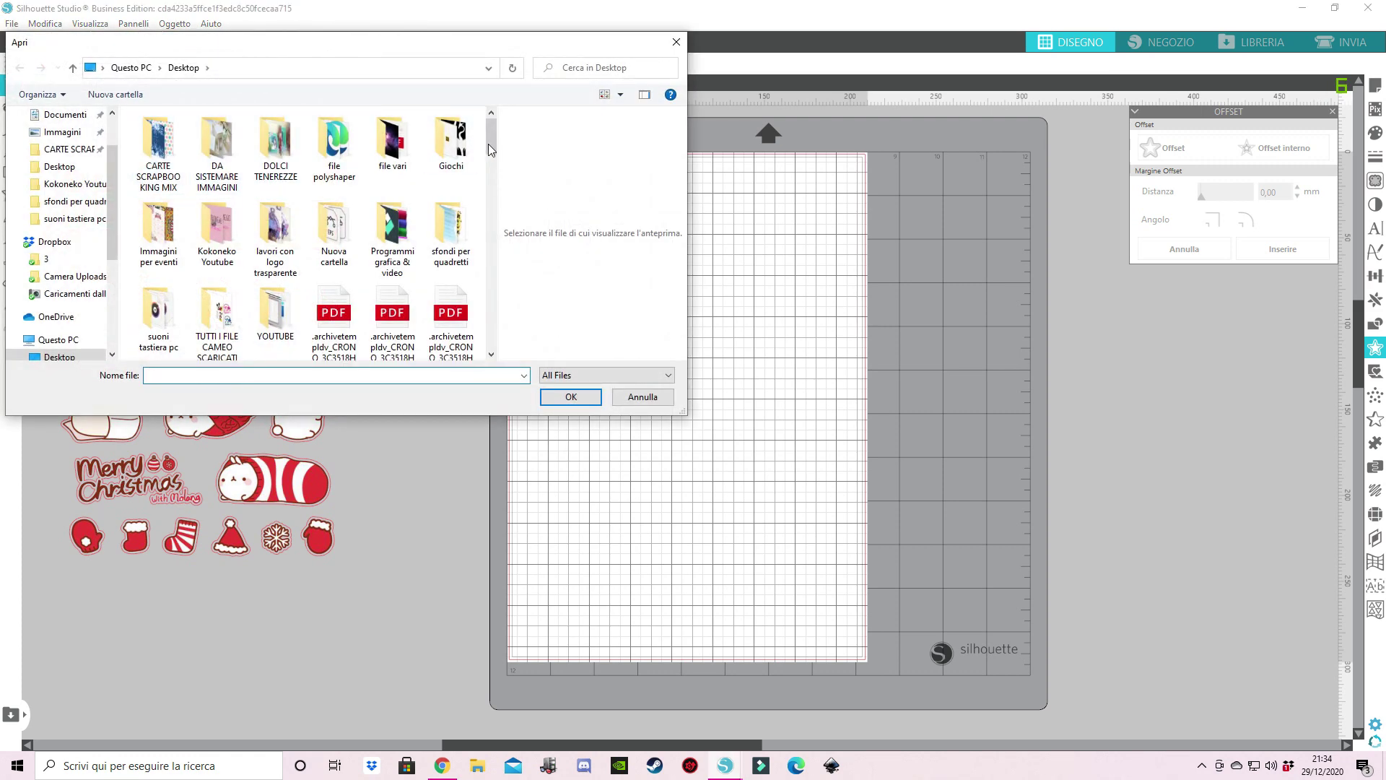
drag(493, 138, 465, 223)
click(158, 268)
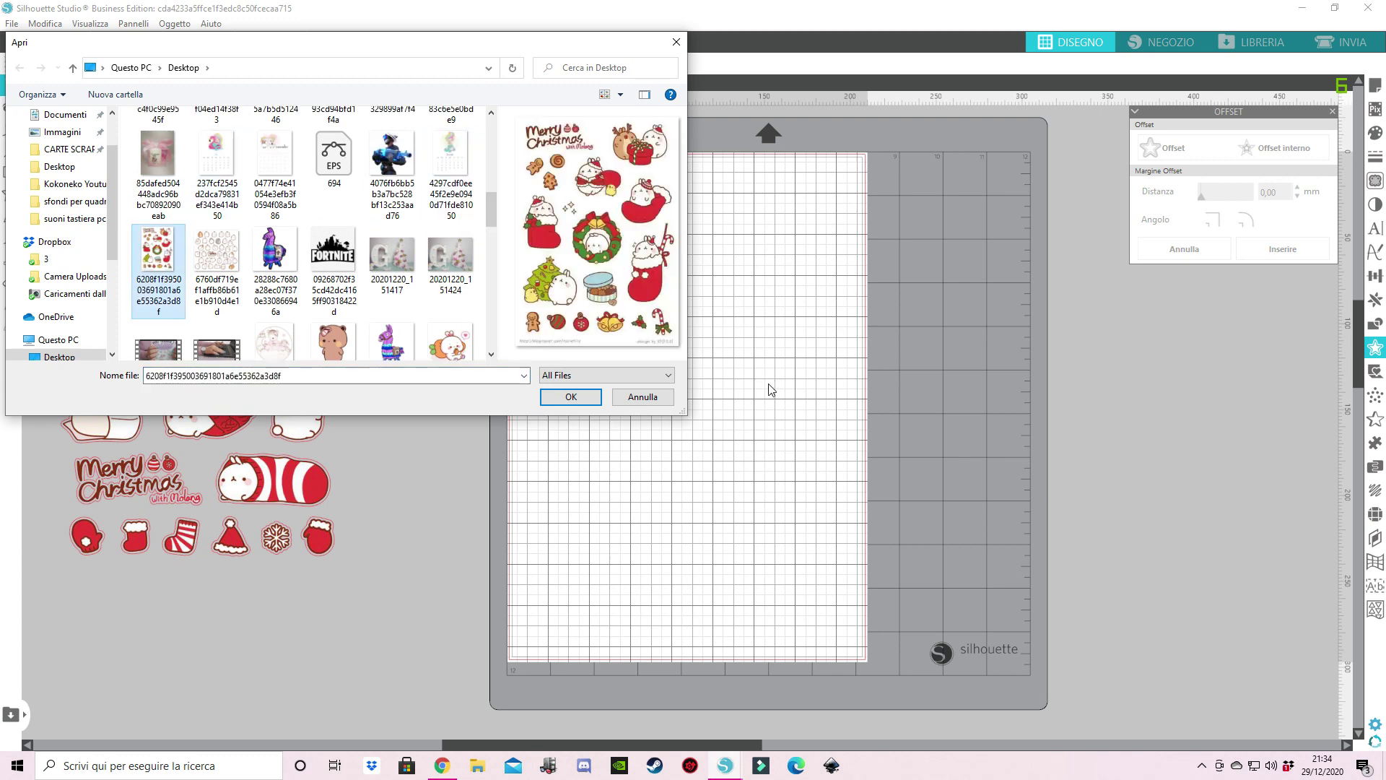
click(597, 396)
- Copy the second sticker sheet and paste it onto the empty page of the cda4233a5ffce1f3edc8c50fcecaa715 document
right_click(694, 250)
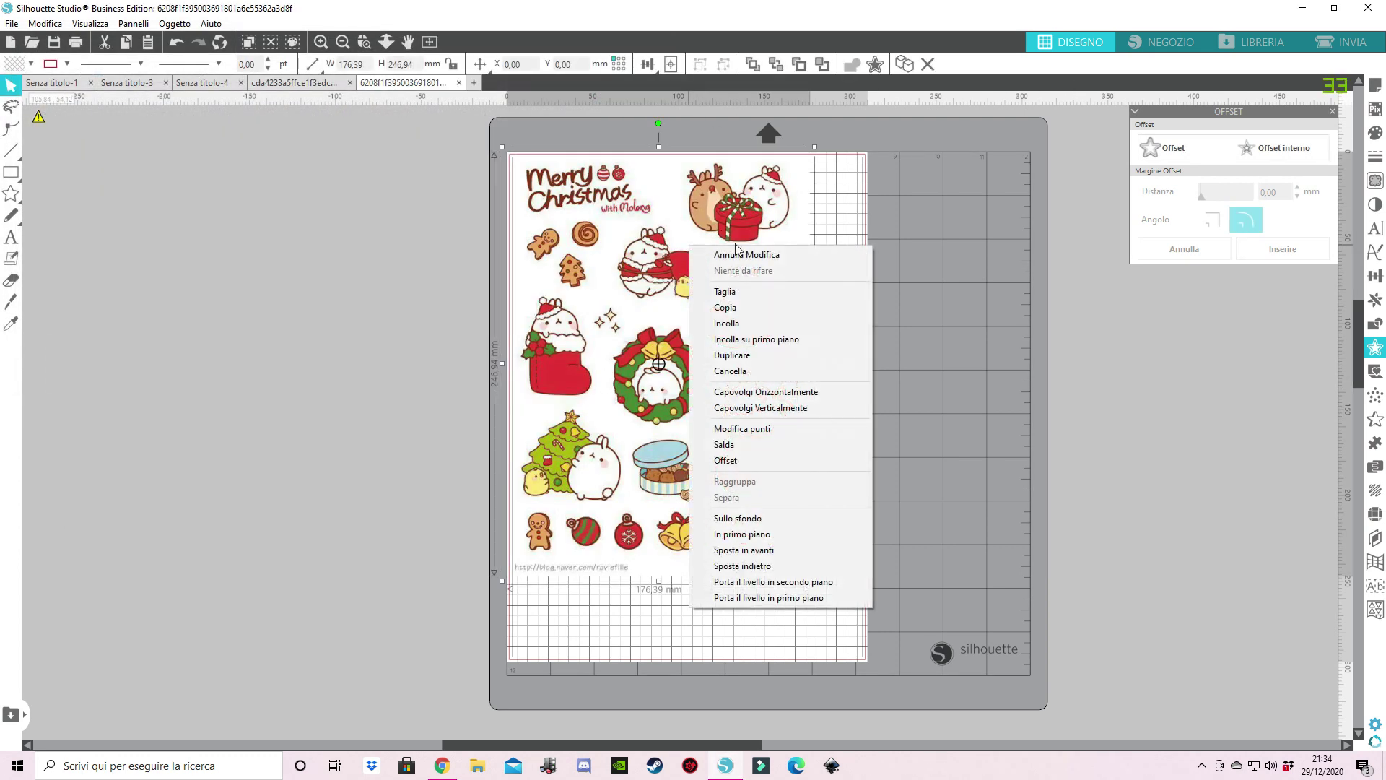
click(725, 307)
click(295, 82)
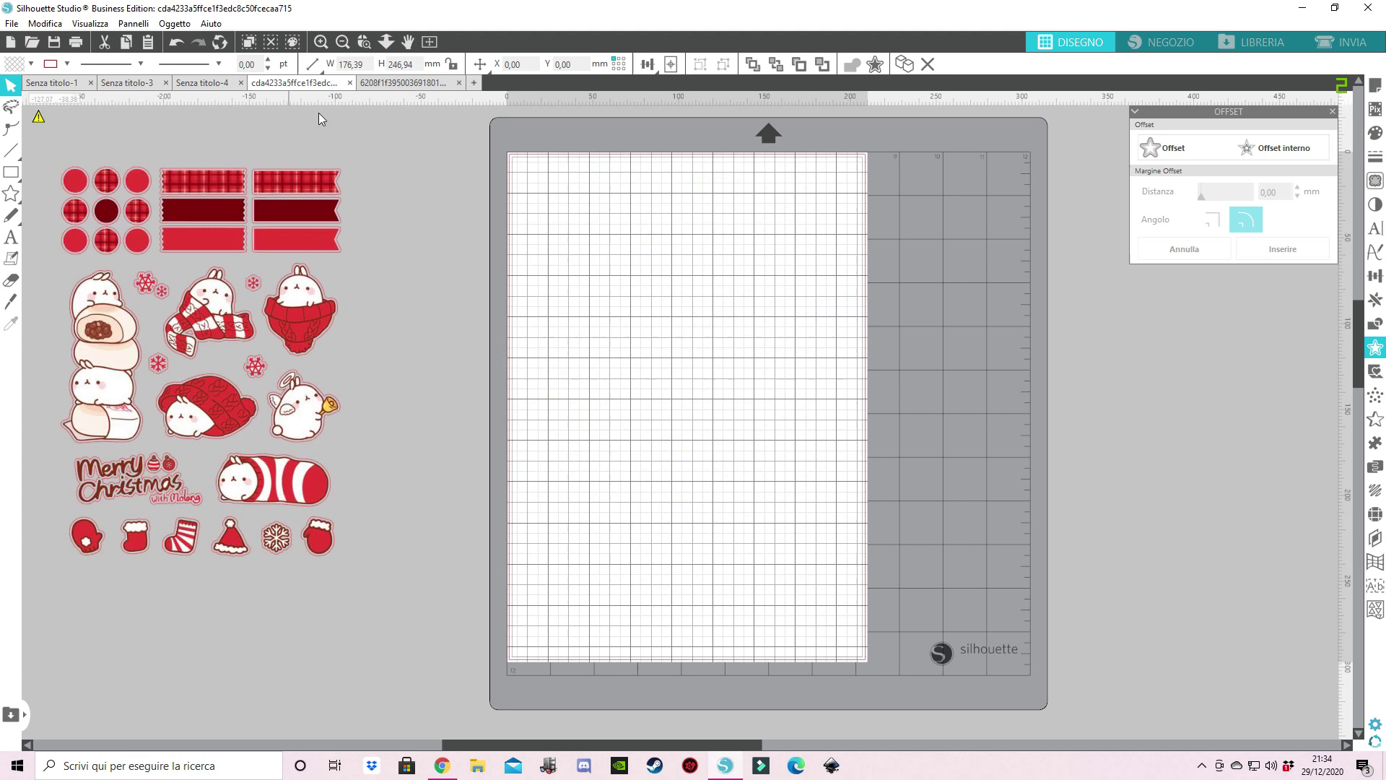
right_click(594, 281)
click(674, 348)
- Trace and detach the pasted sheet's Christmas stickers with a threshold of 90%, leaving the background removed
click(1376, 180)
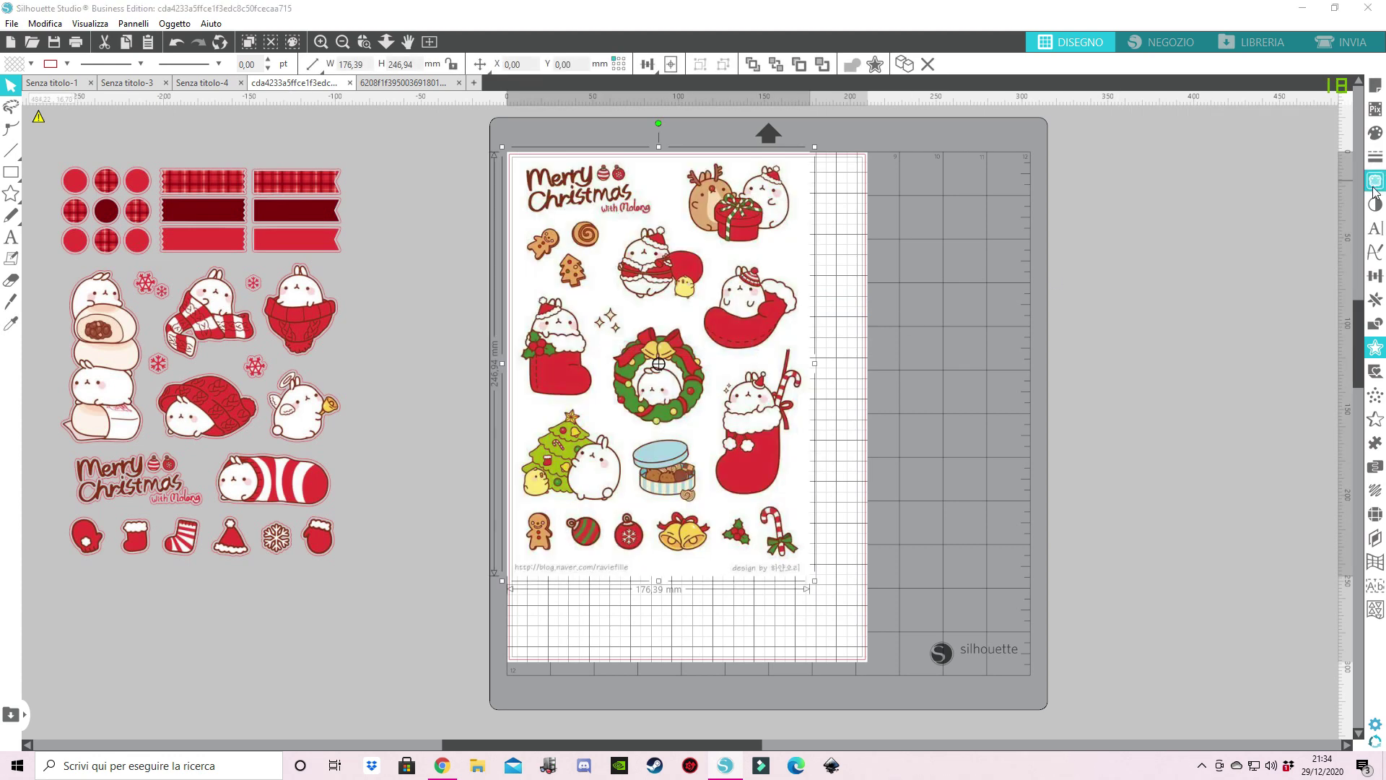
click(1233, 171)
mouse_move(484, 131)
mouse_down()
mouse_move(857, 387)
mouse_move(901, 561)
mouse_up()
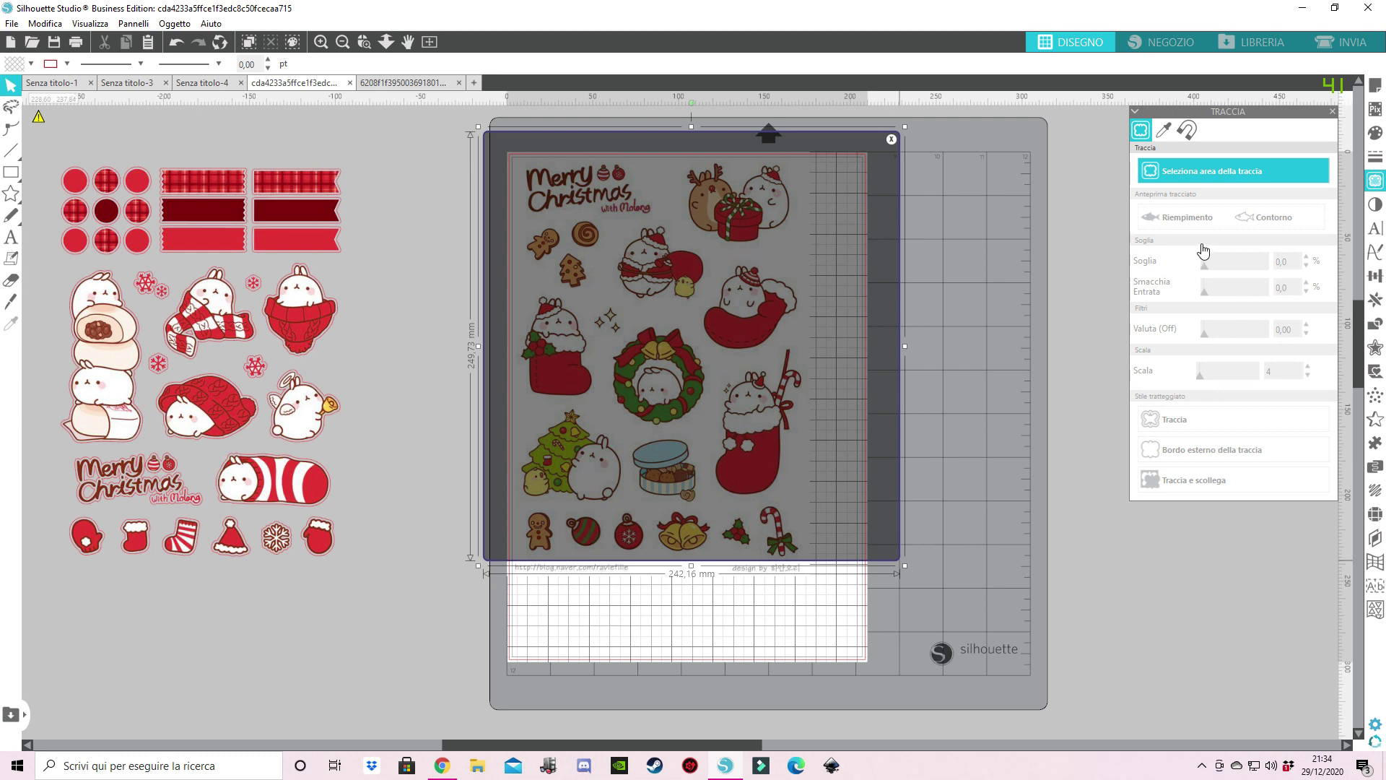
drag(1205, 263, 1261, 263)
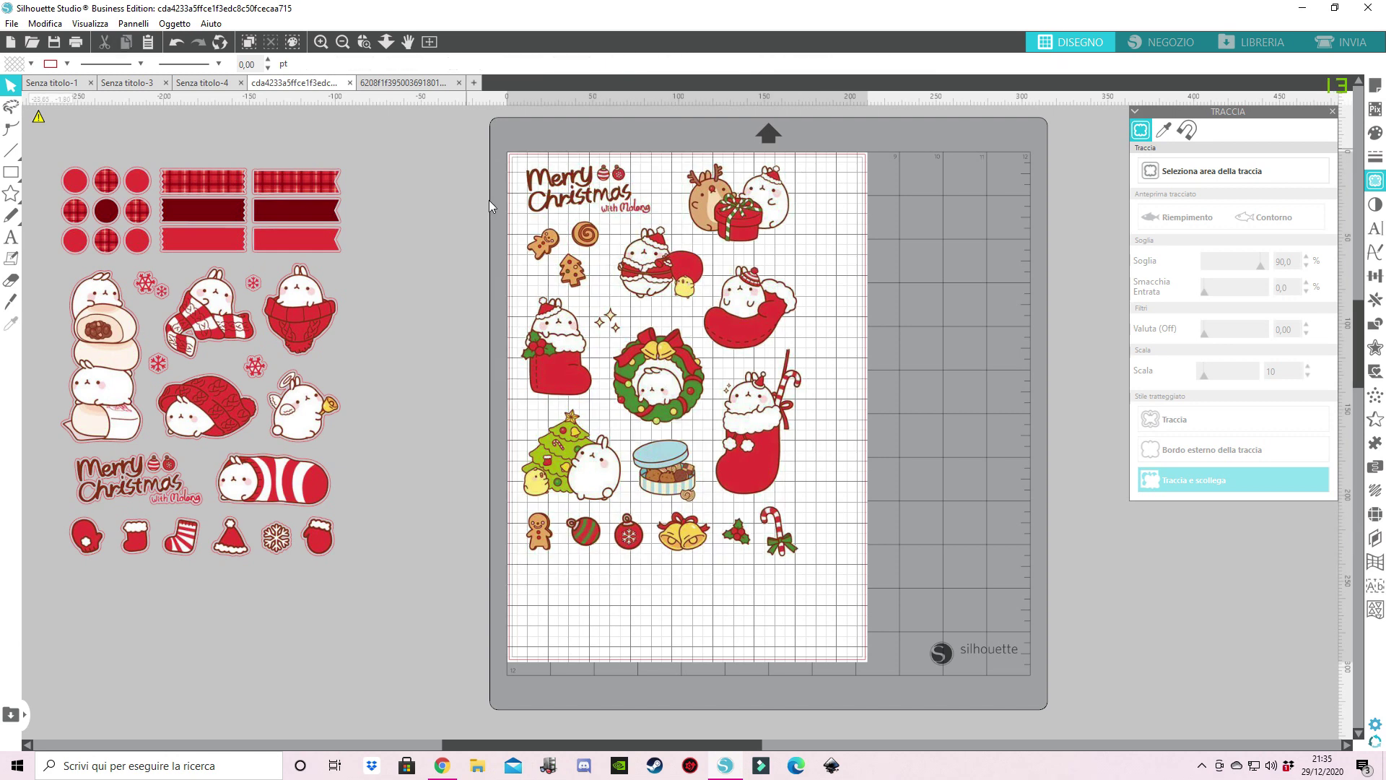
- Add a rounded 1 mm offset around all the stickers detached from the second sheet
drag(470, 137, 891, 570)
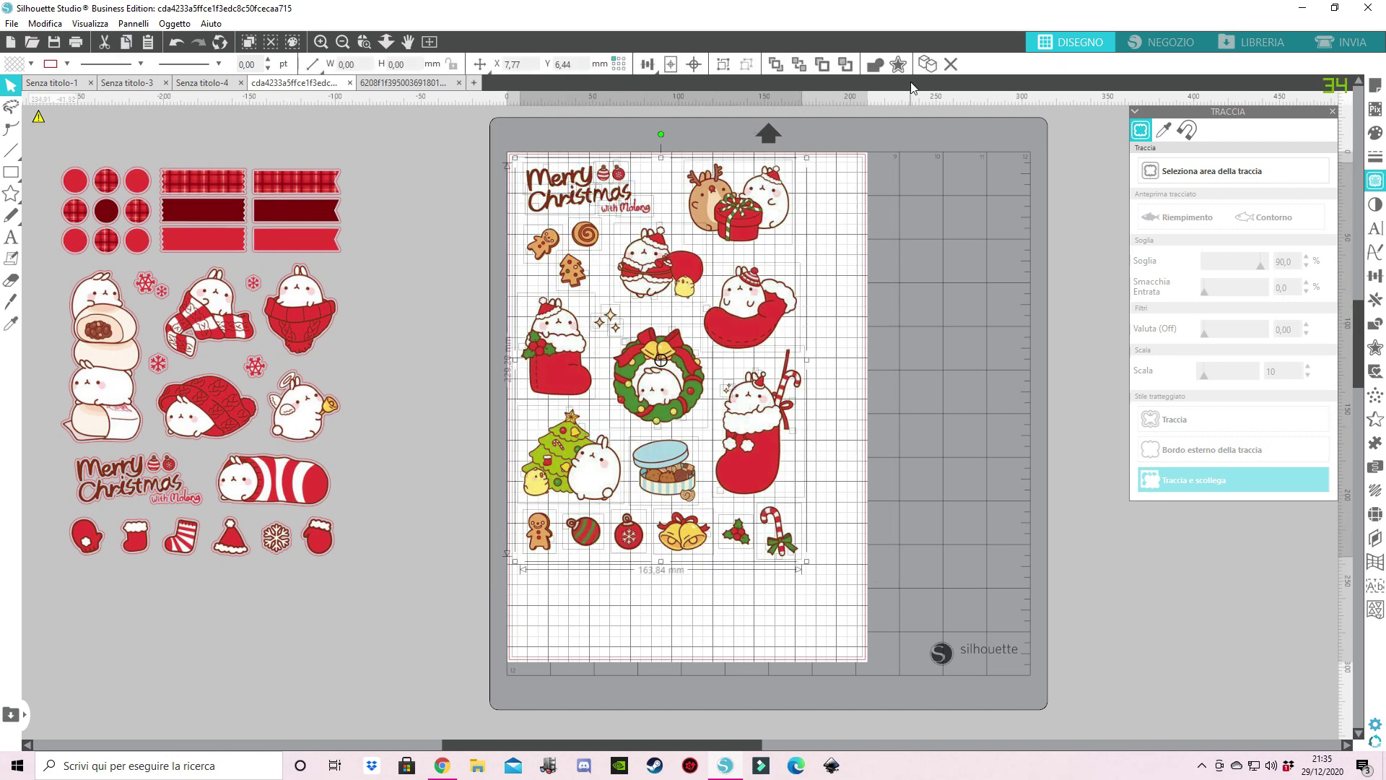
click(913, 226)
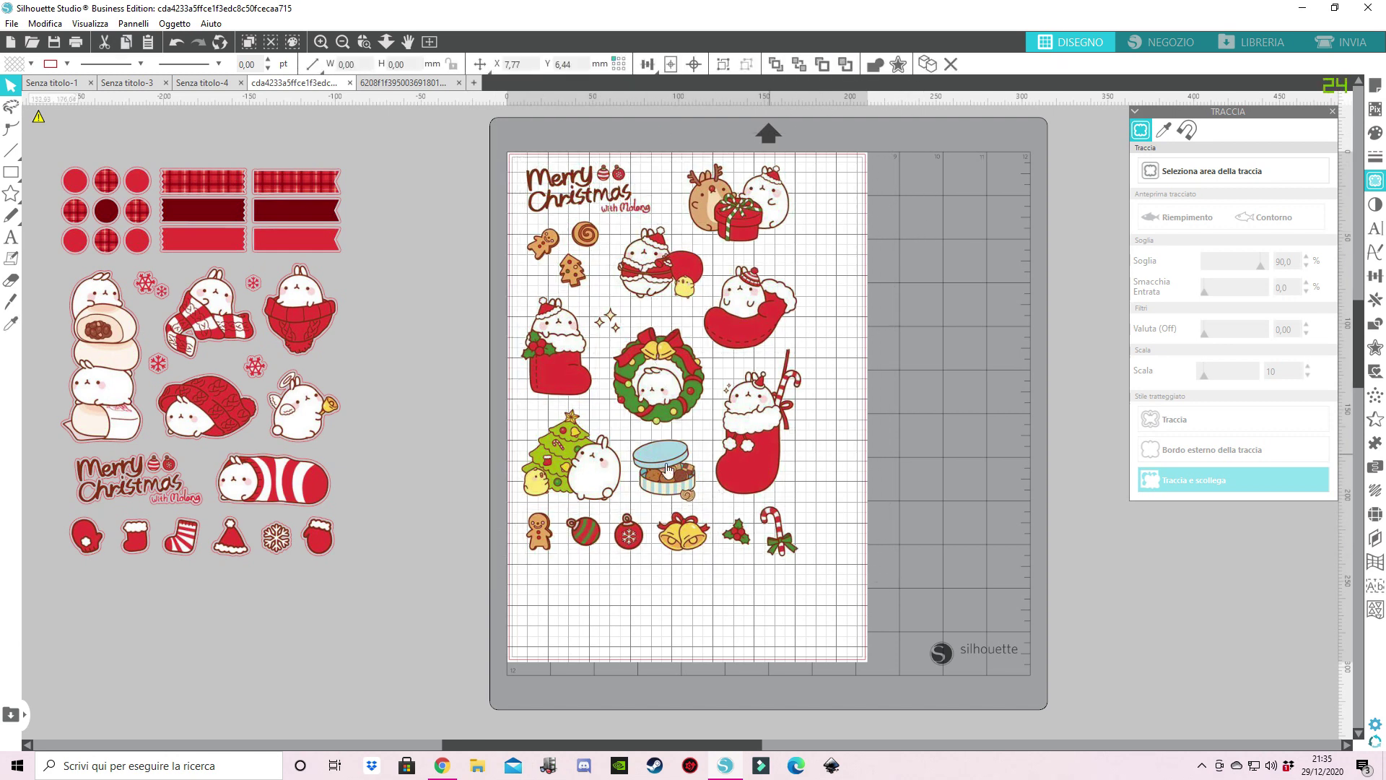
click(560, 547)
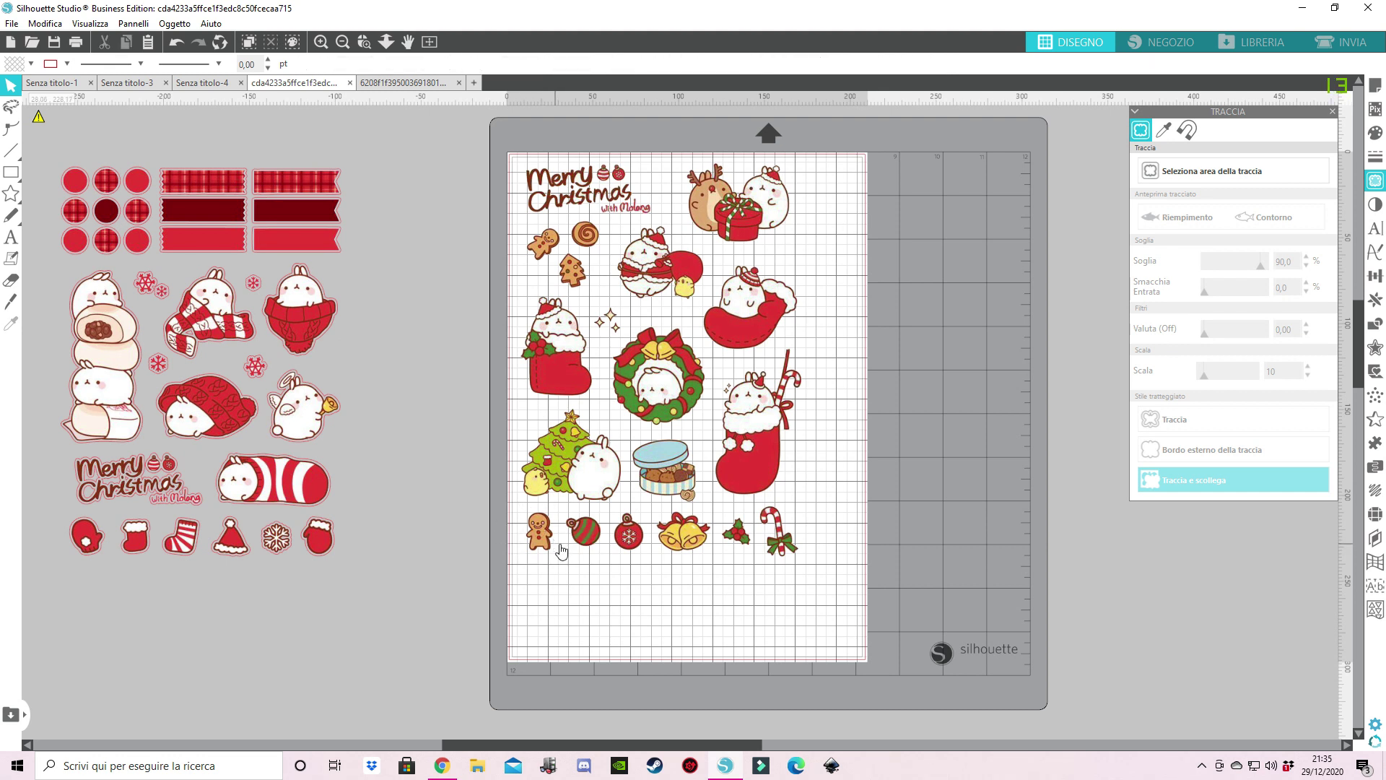
click(560, 548)
key(Tab)
drag(521, 164, 807, 634)
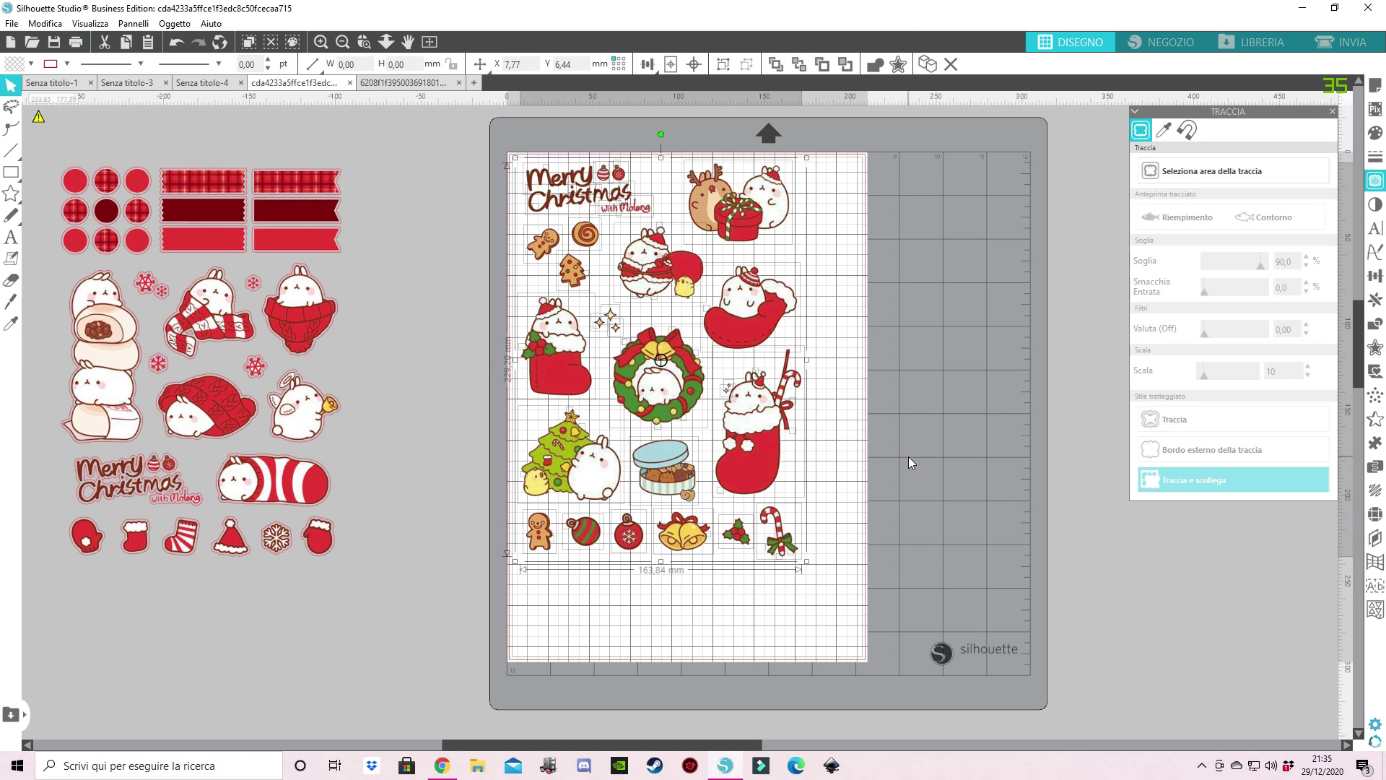
drag(477, 215, 831, 613)
click(899, 65)
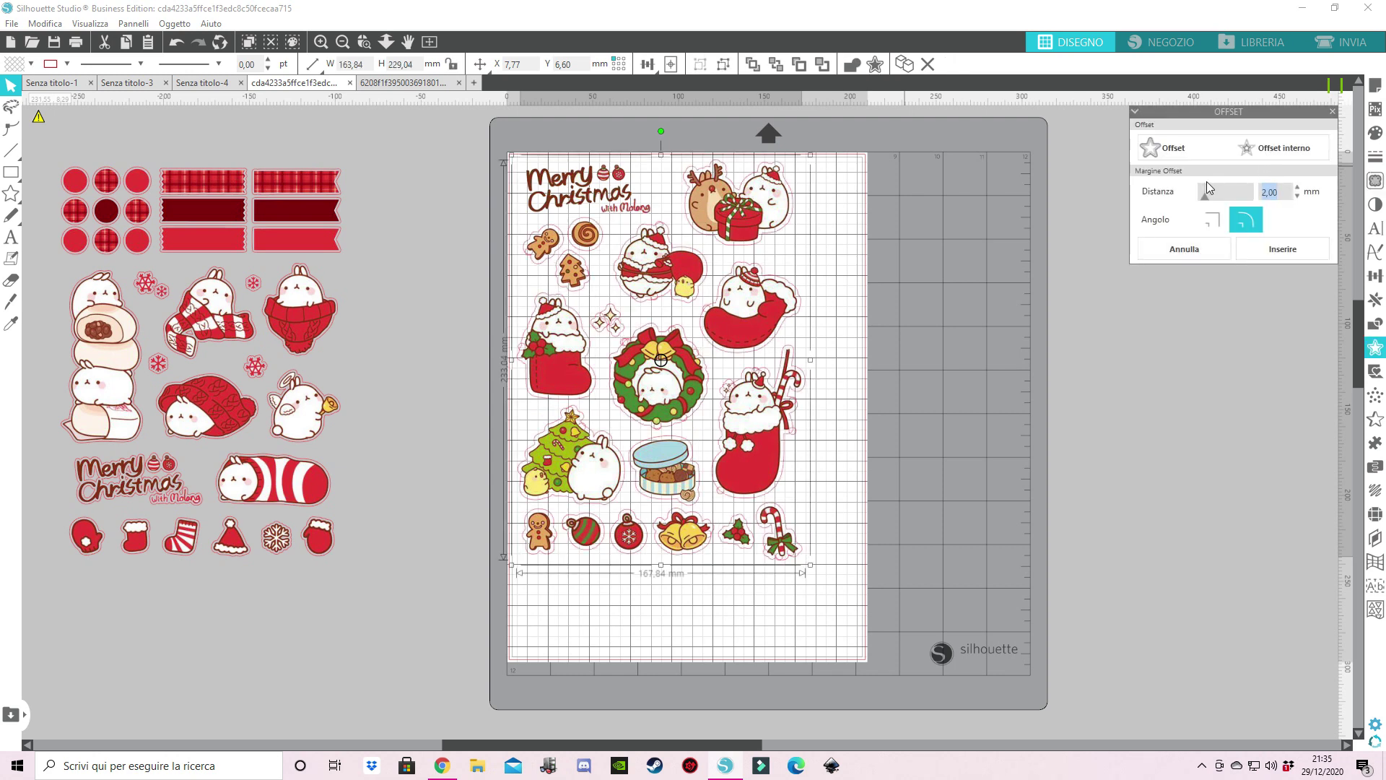
click(950, 227)
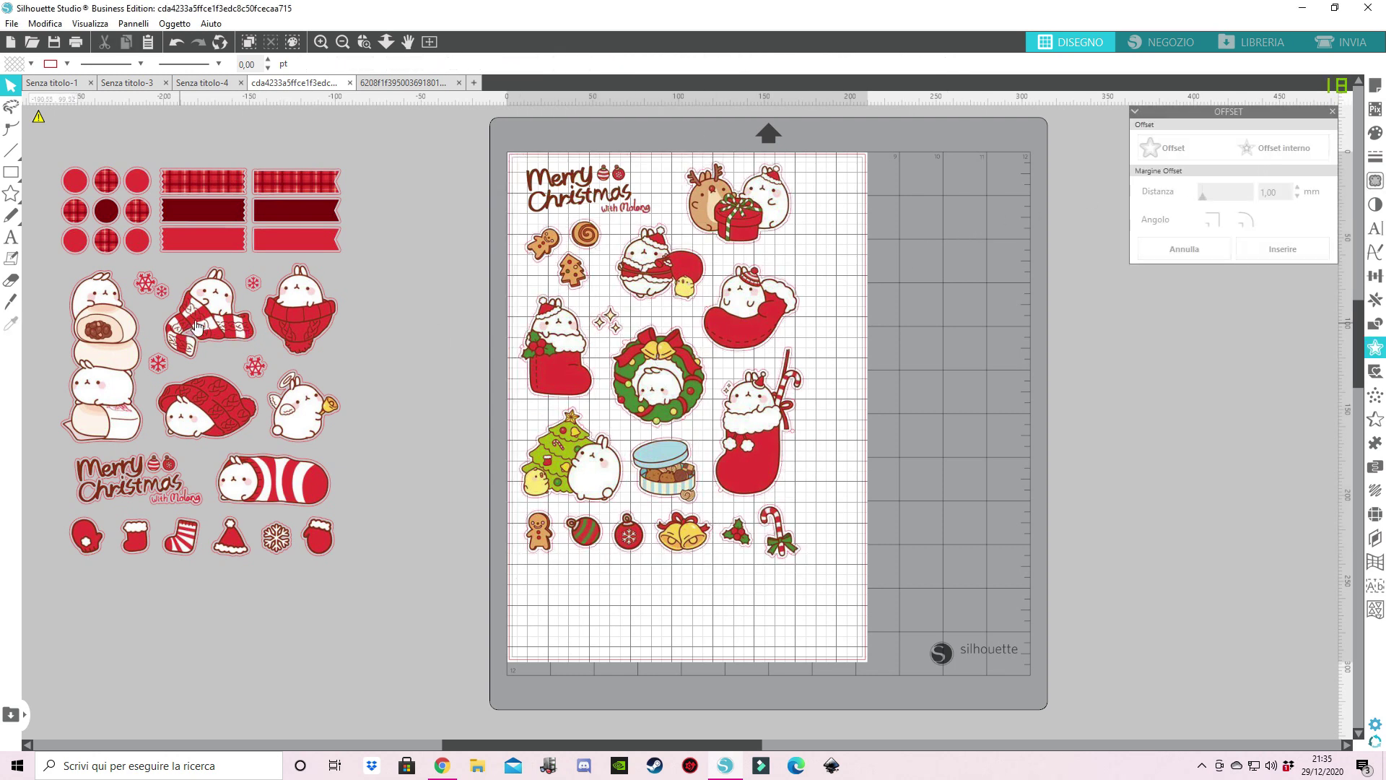
- Move all of the second sheet's bordered stickers off the page to its right
click(100, 509)
click(100, 509)
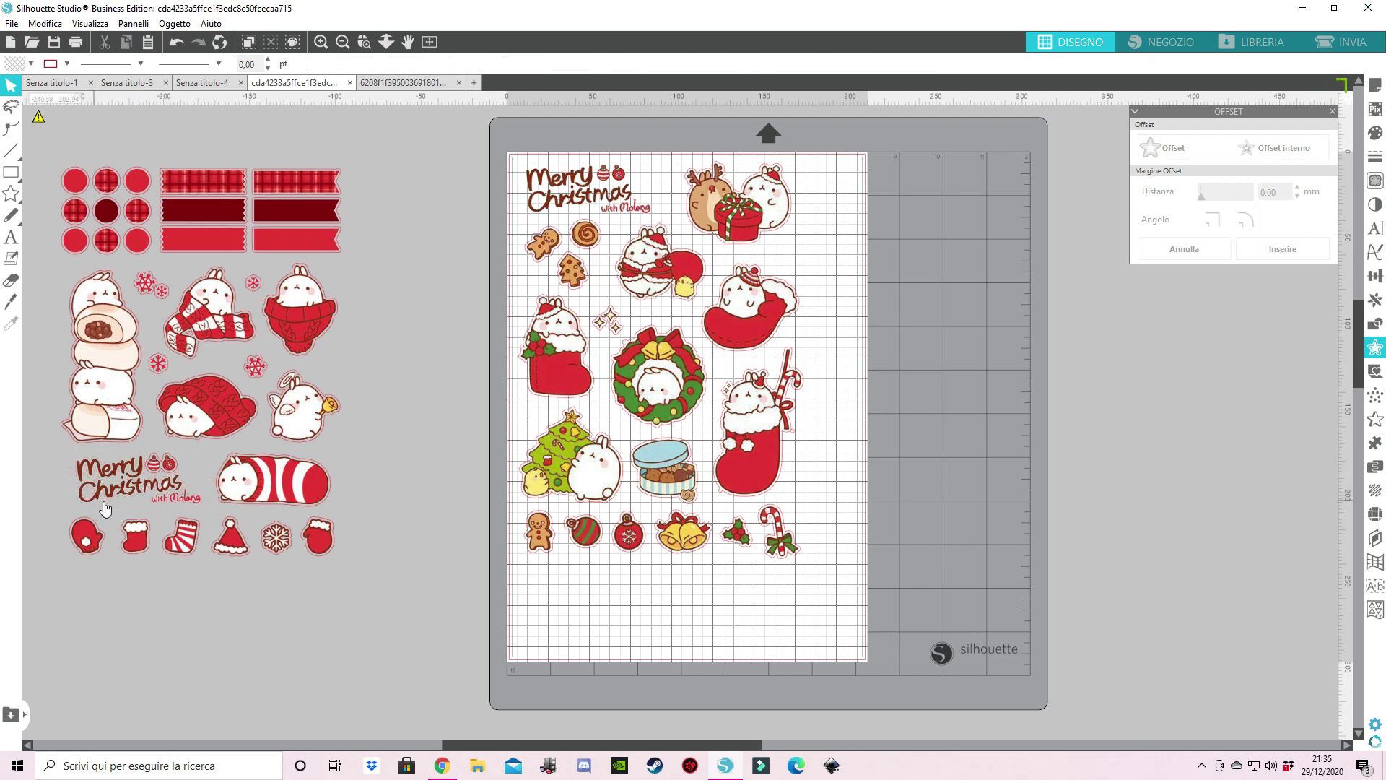
drag(507, 159, 808, 505)
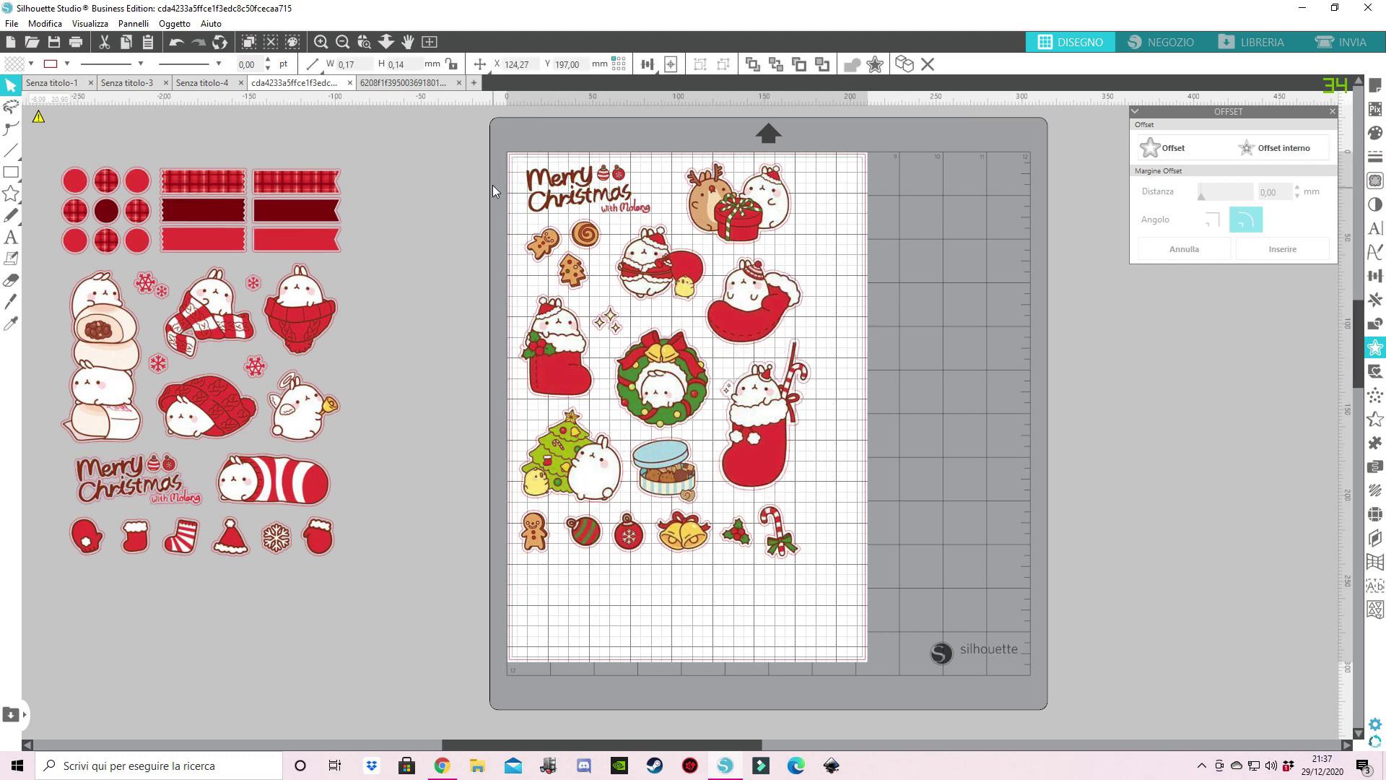
drag(500, 154, 1143, 560)
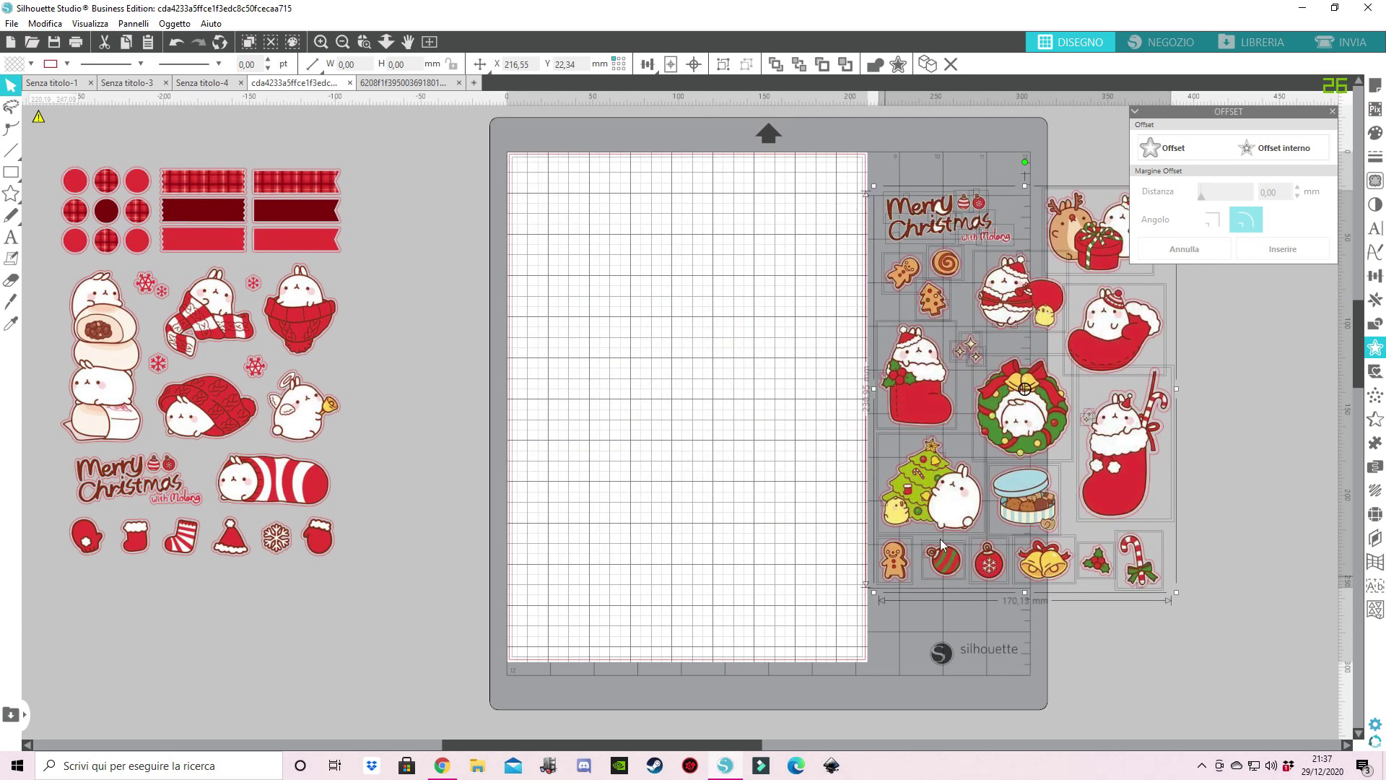
drag(942, 545, 563, 532)
click(604, 549)
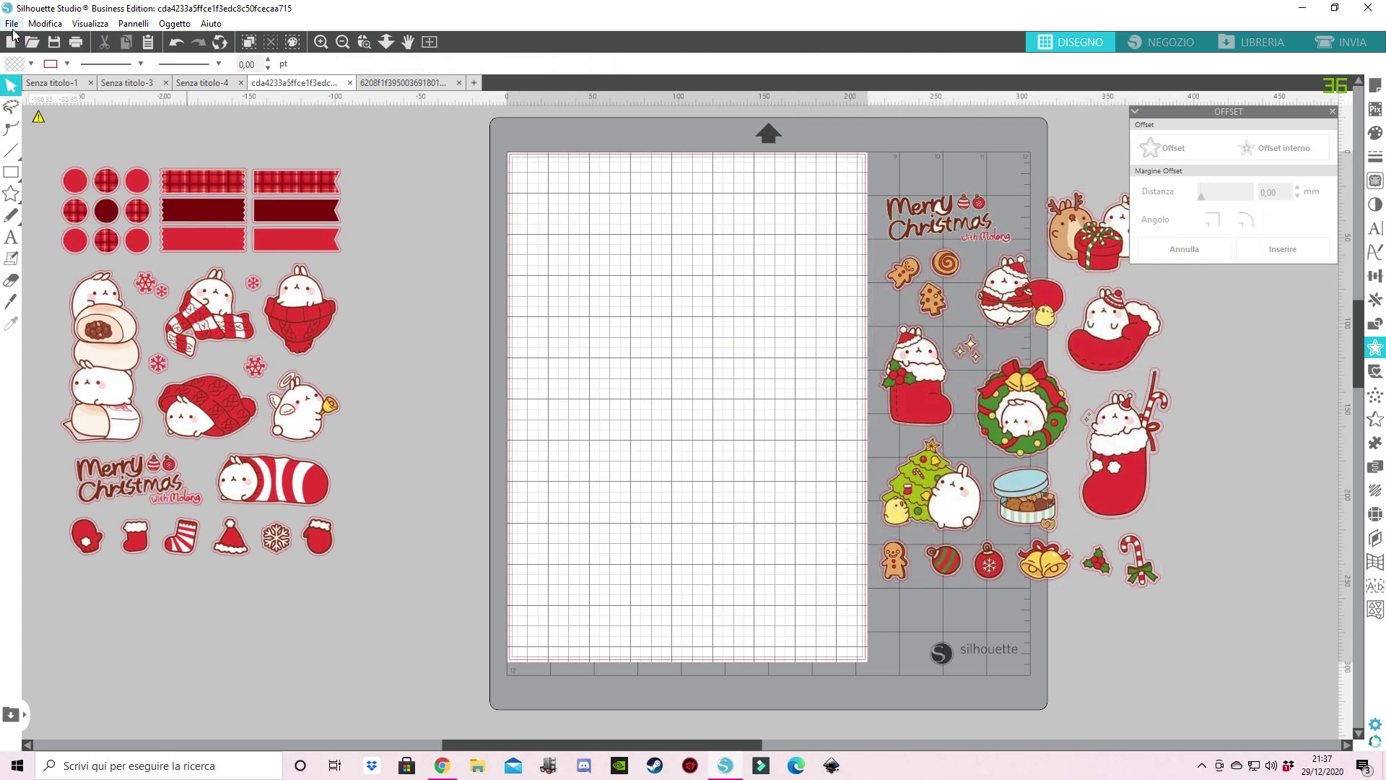
click(460, 82)
click(789, 262)
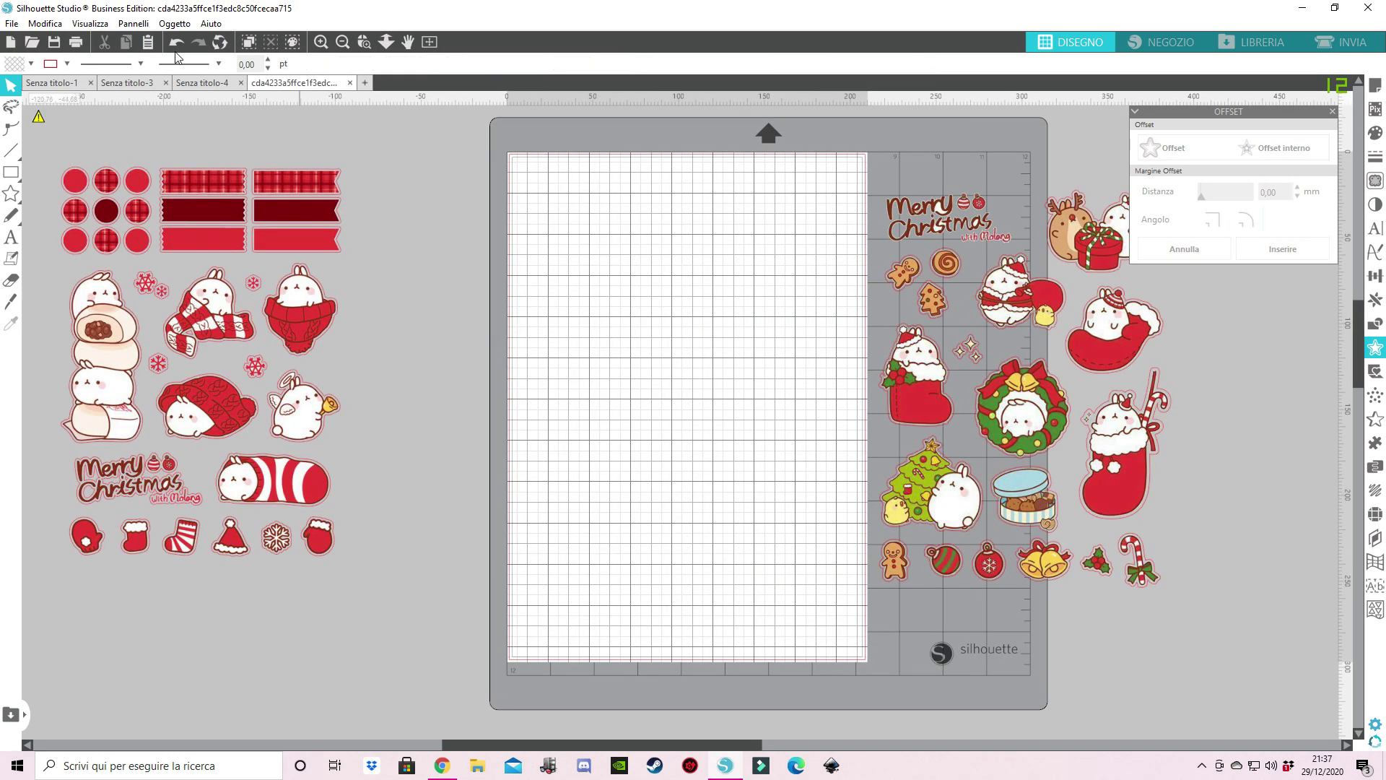
click(12, 23)
click(38, 73)
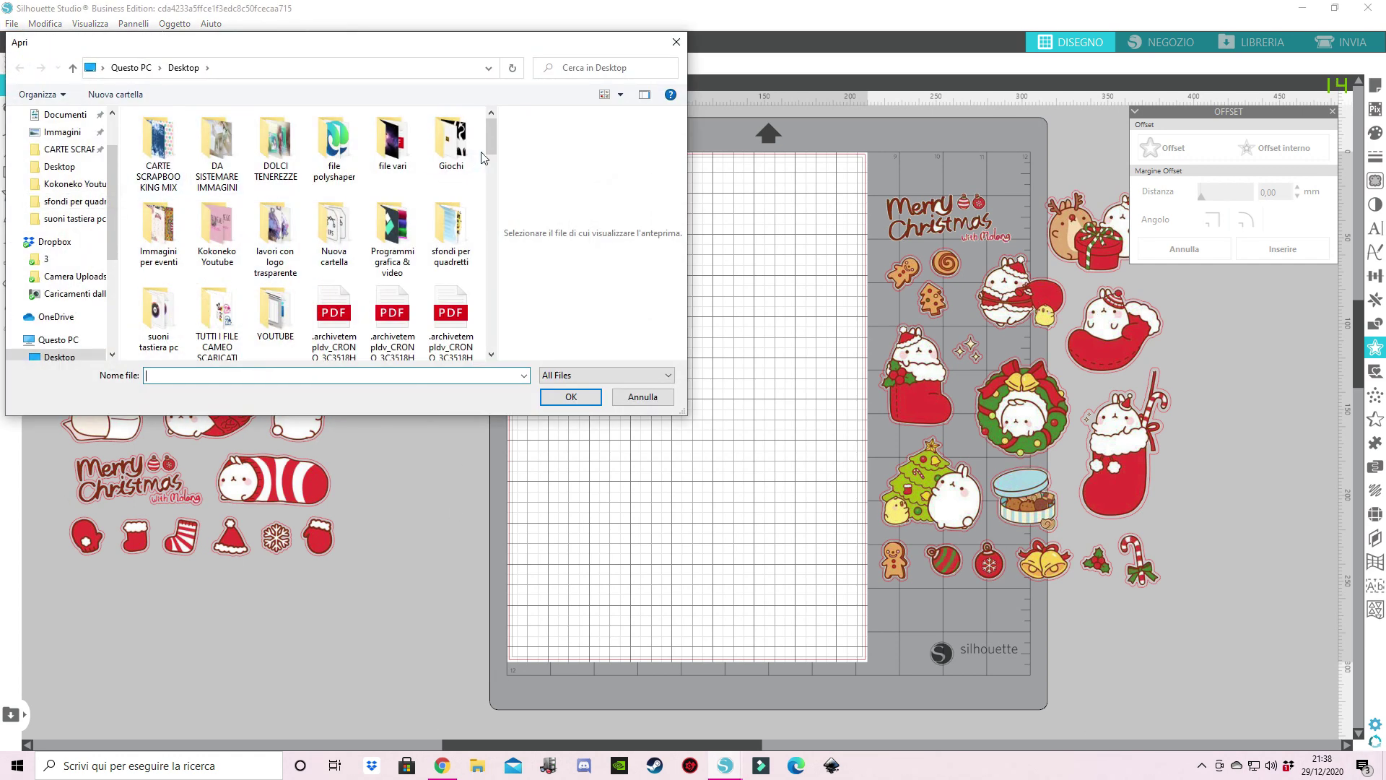
drag(490, 149, 491, 195)
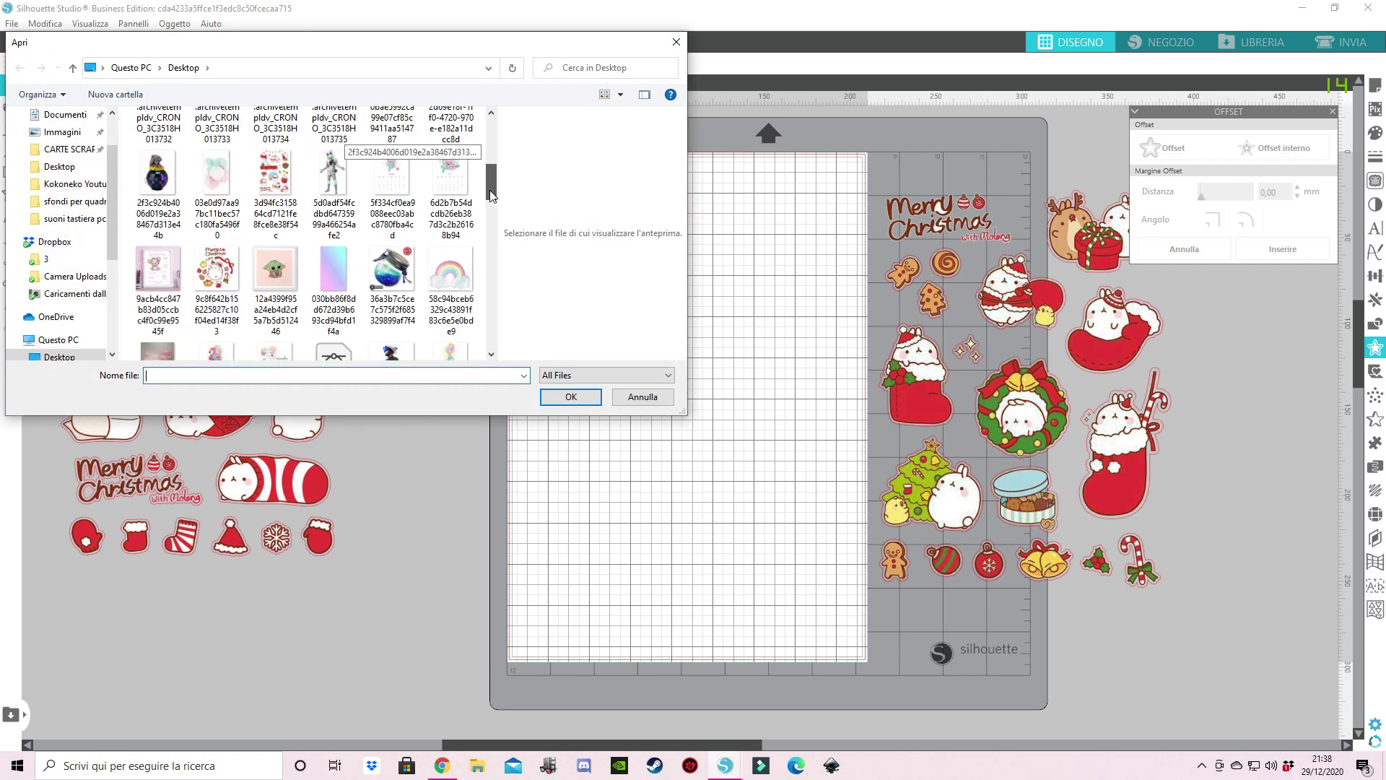
click(276, 181)
click(586, 397)
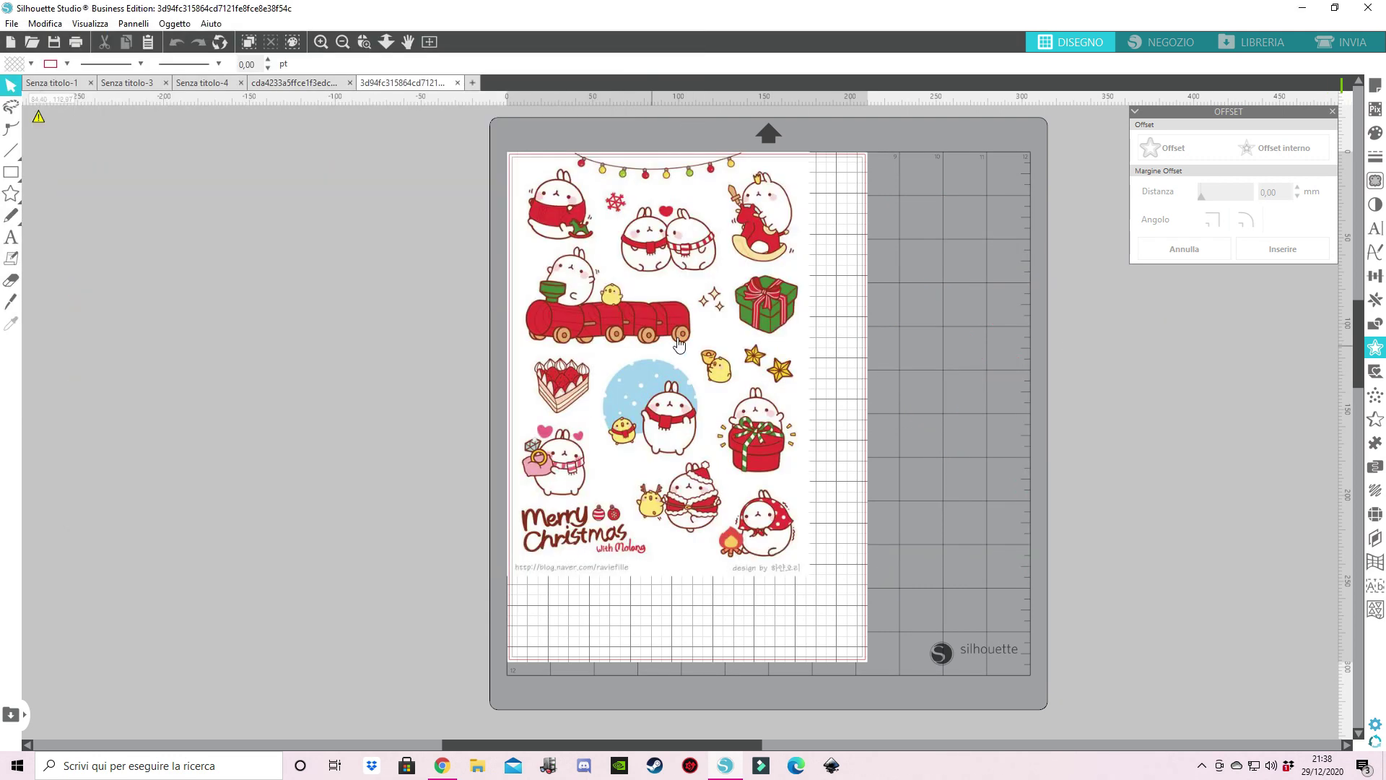
- Copy the third sticker sheet, close its document, and paste it onto the empty page of the cda4233a5ffce1f3edc8c50fcecaa715 document
click(680, 343)
right_click(663, 282)
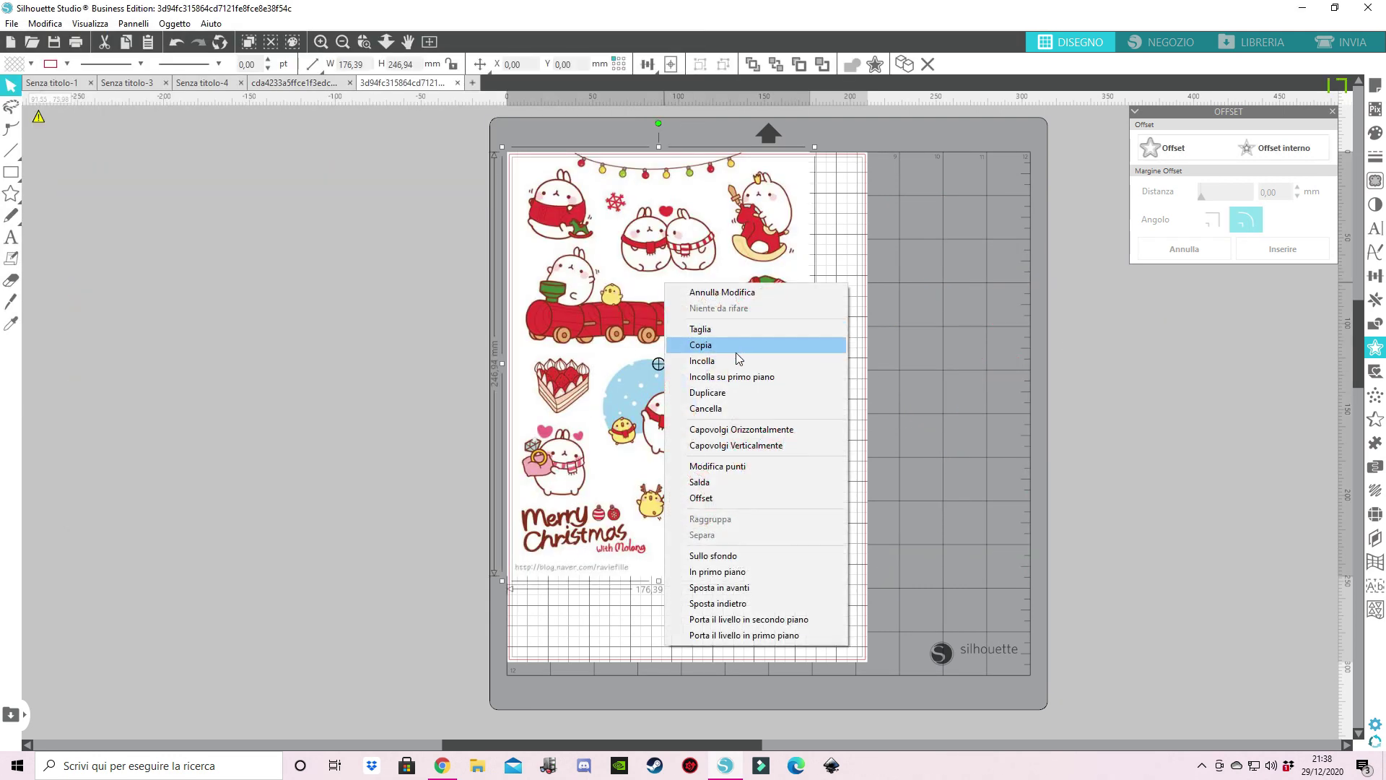
click(735, 346)
click(457, 82)
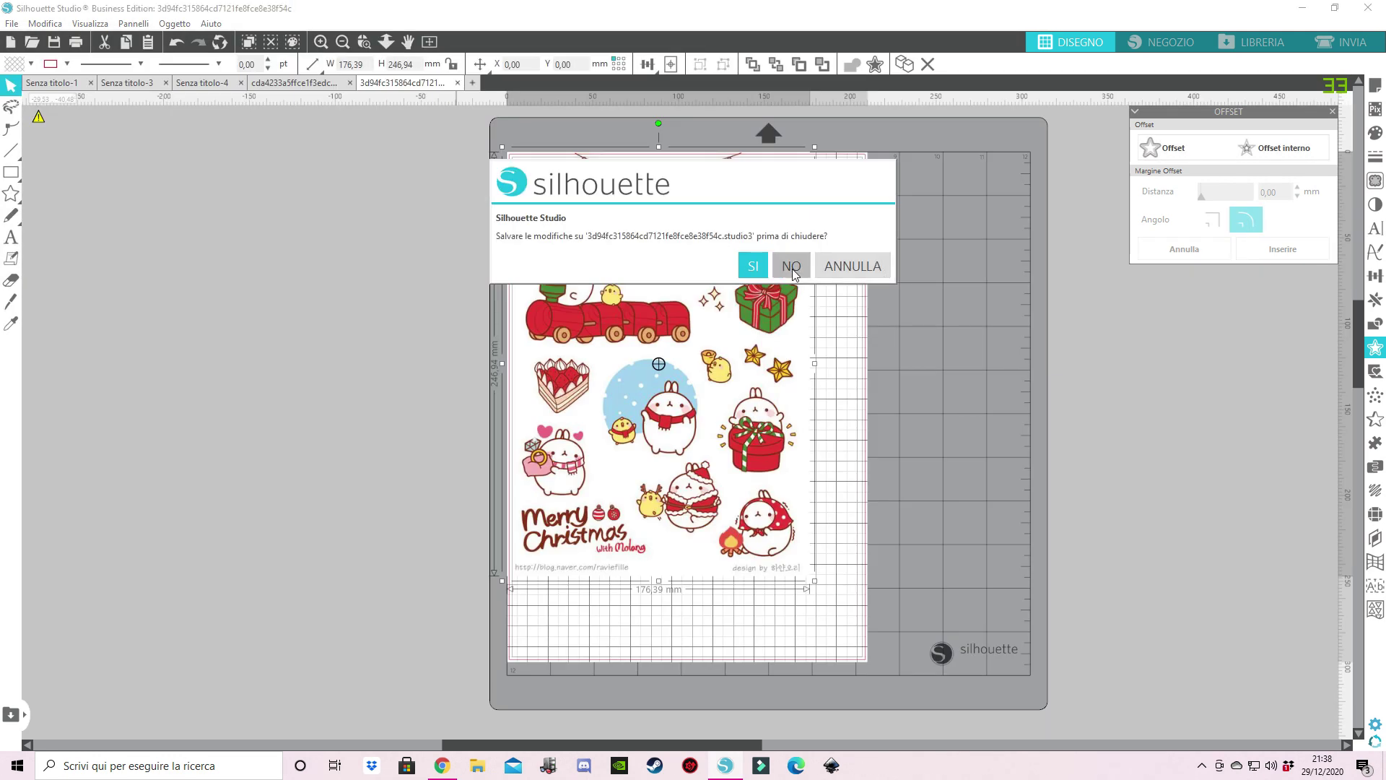
key(Escape)
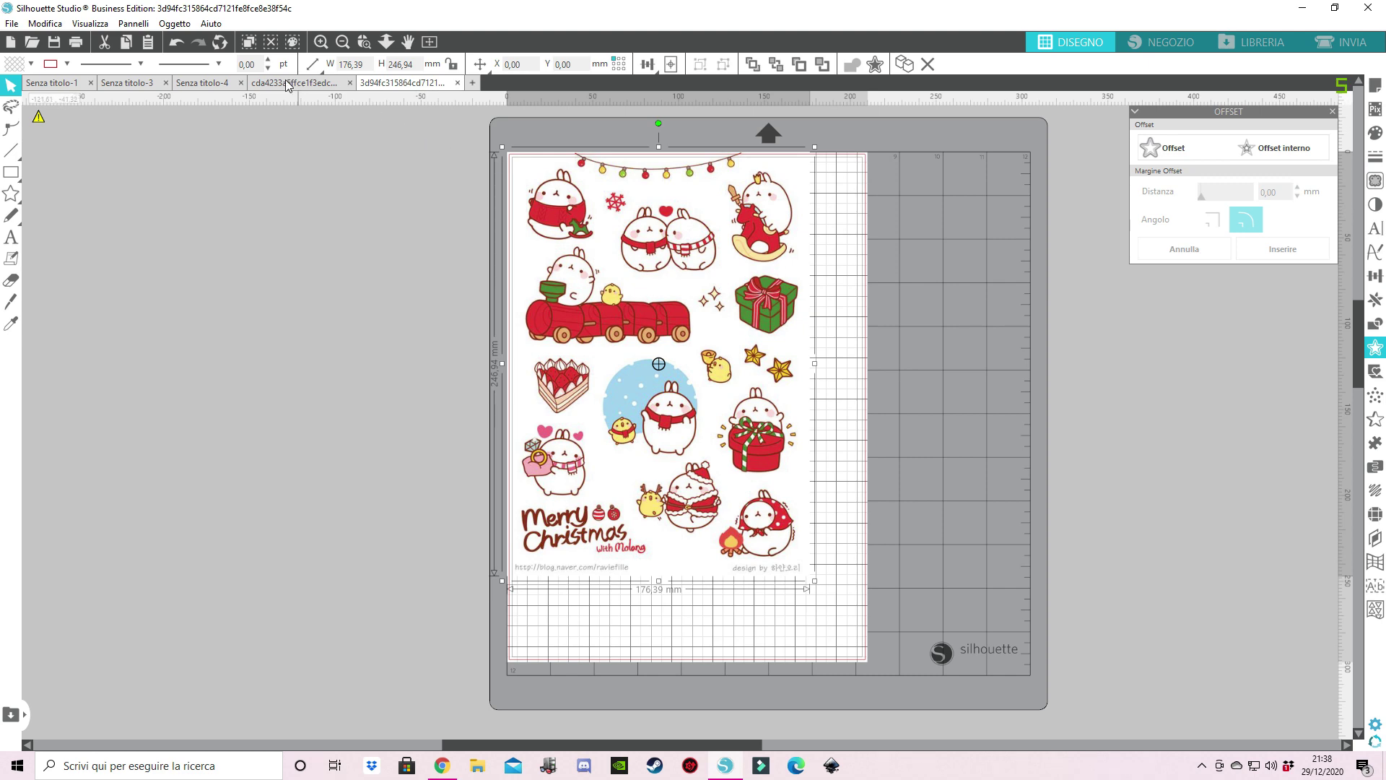
right_click(683, 359)
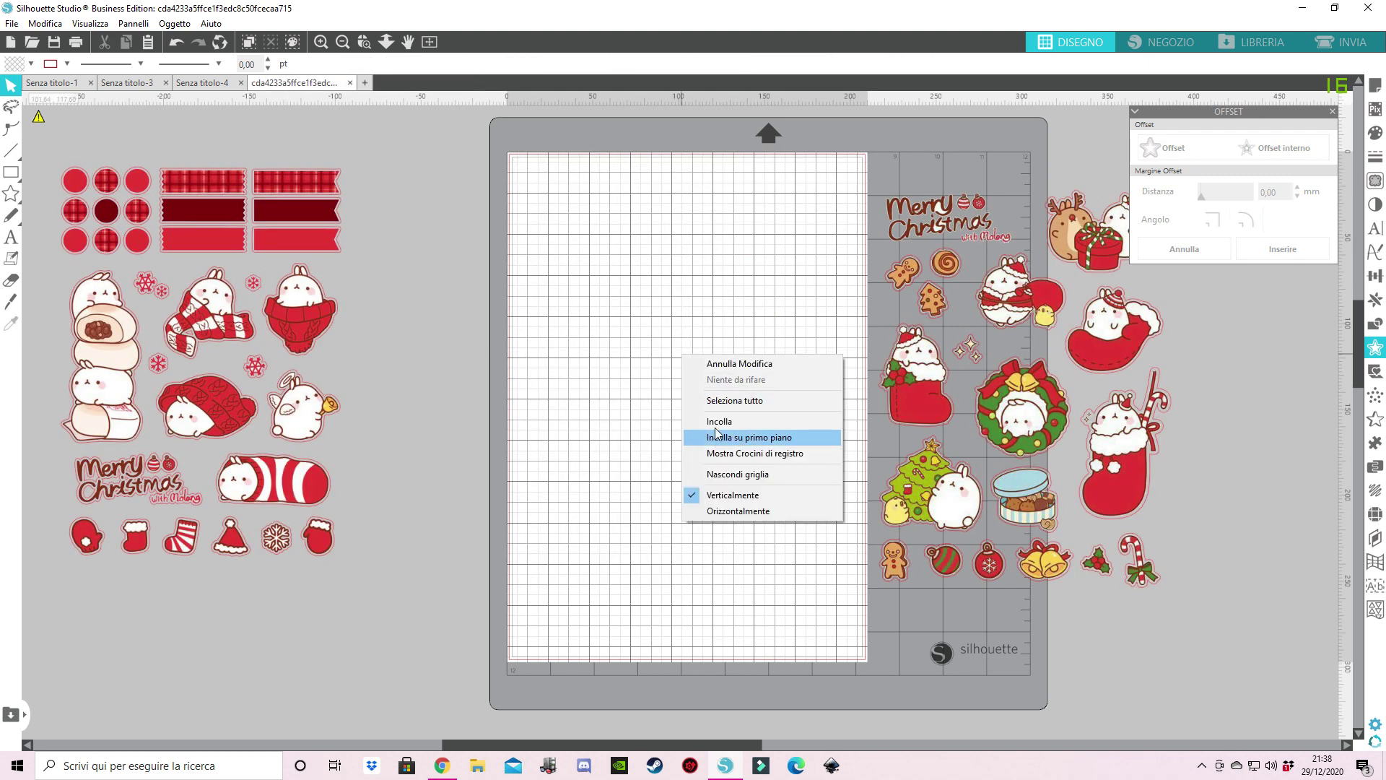
click(720, 437)
- Trace and detach the third sheet's stickers with a threshold of 87%, and delete the leftover background with its footer text
click(1375, 180)
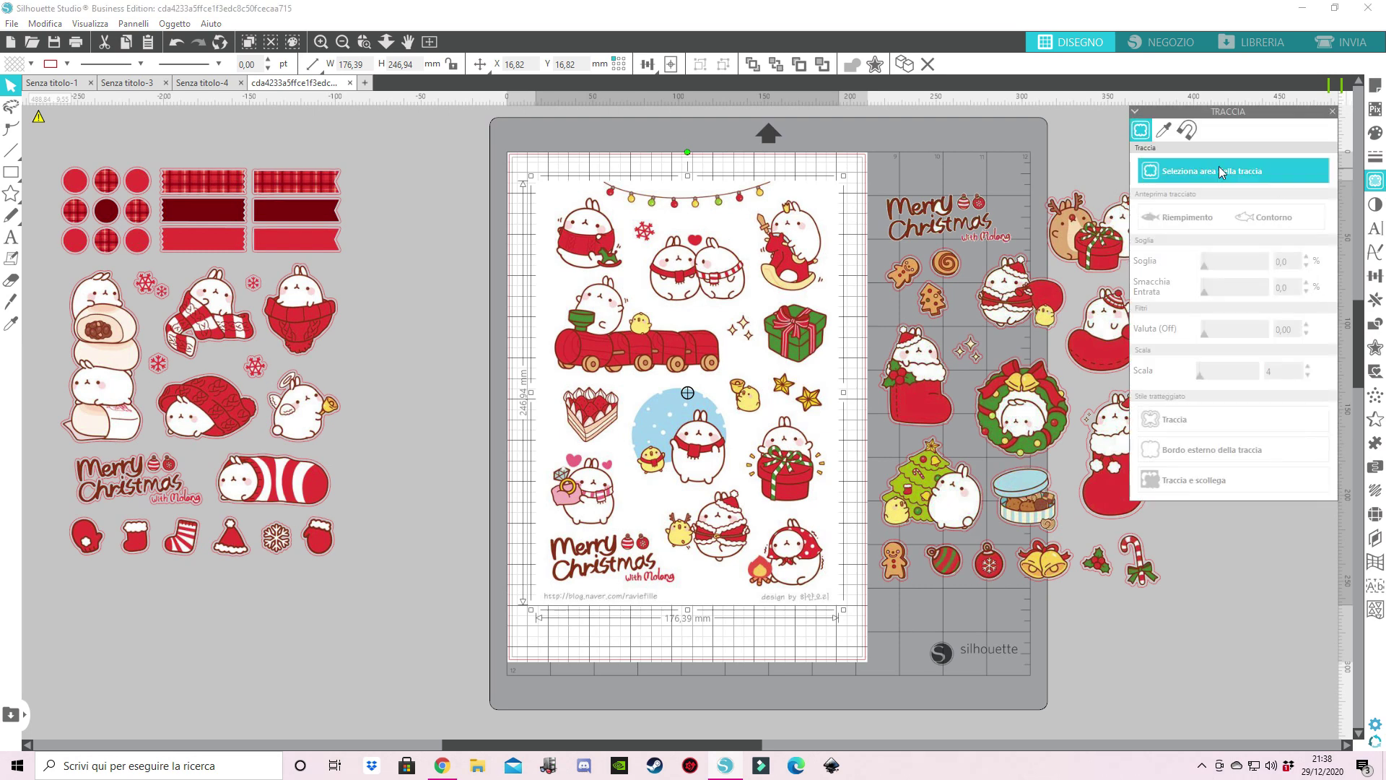
drag(500, 169, 693, 294)
drag(767, 376, 879, 612)
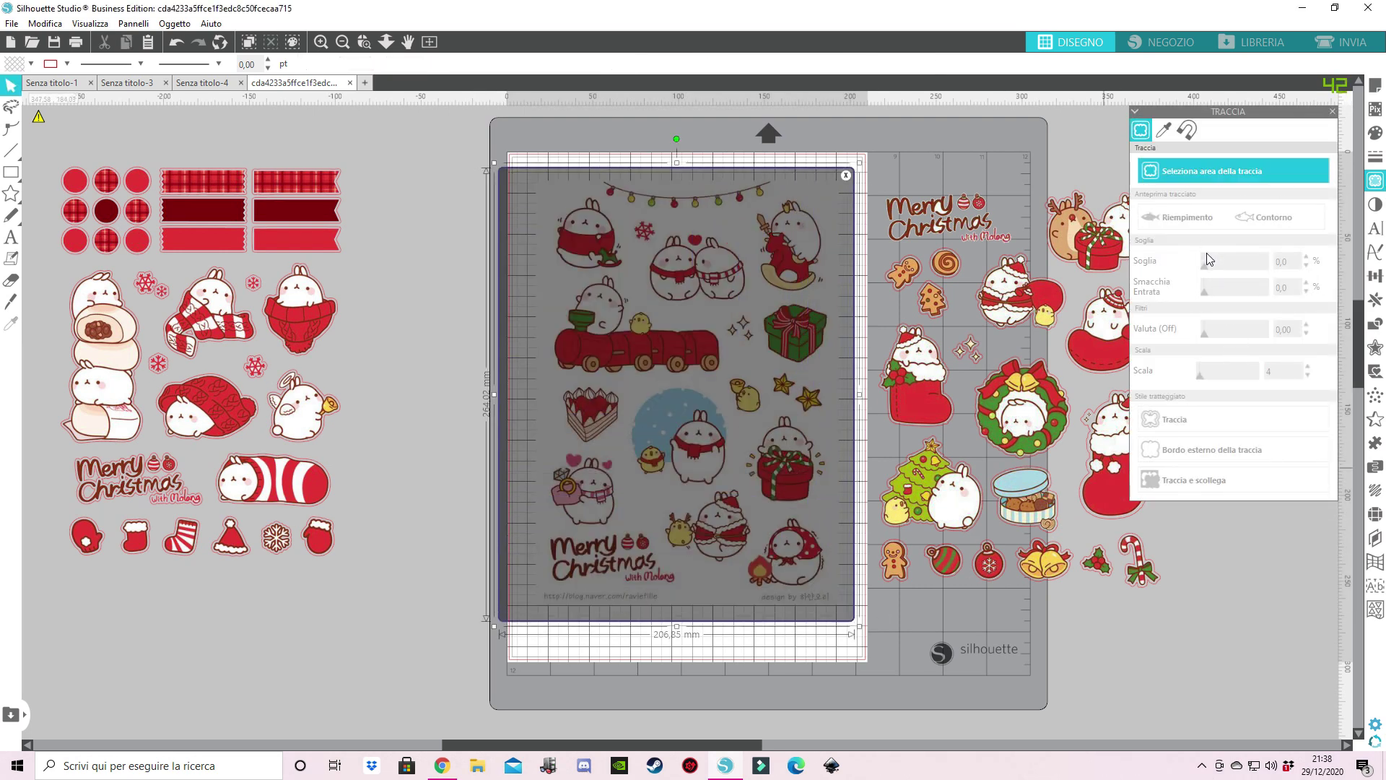
drag(1235, 268, 1258, 267)
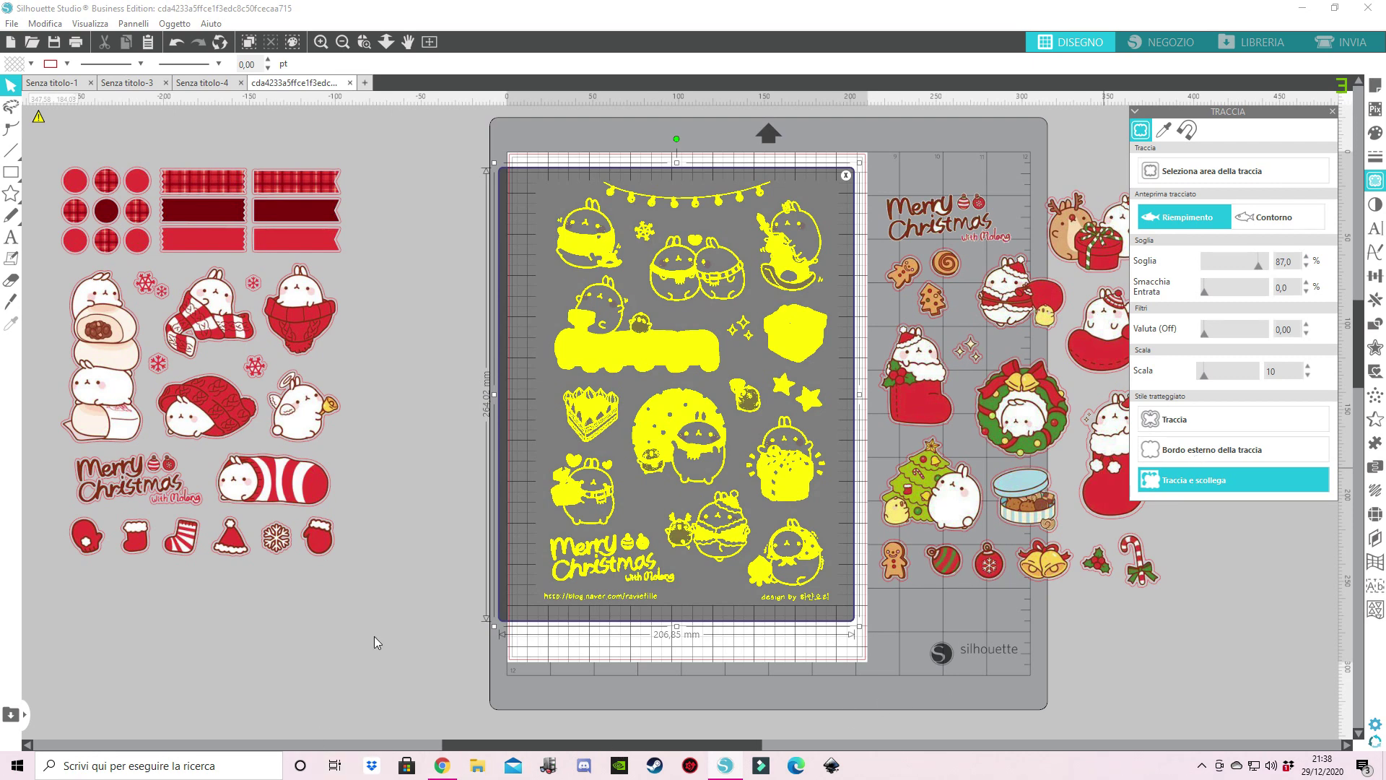
click(585, 639)
click(522, 604)
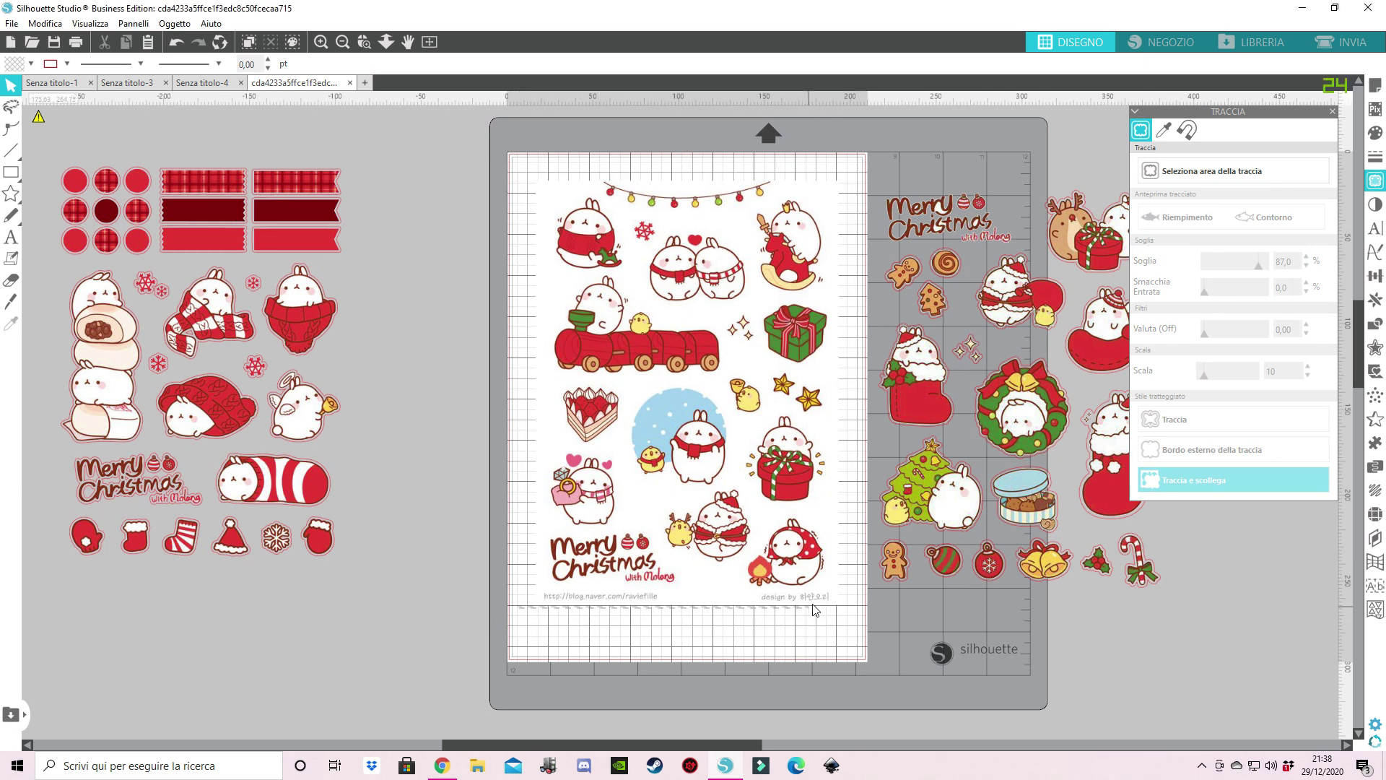
key(Delete)
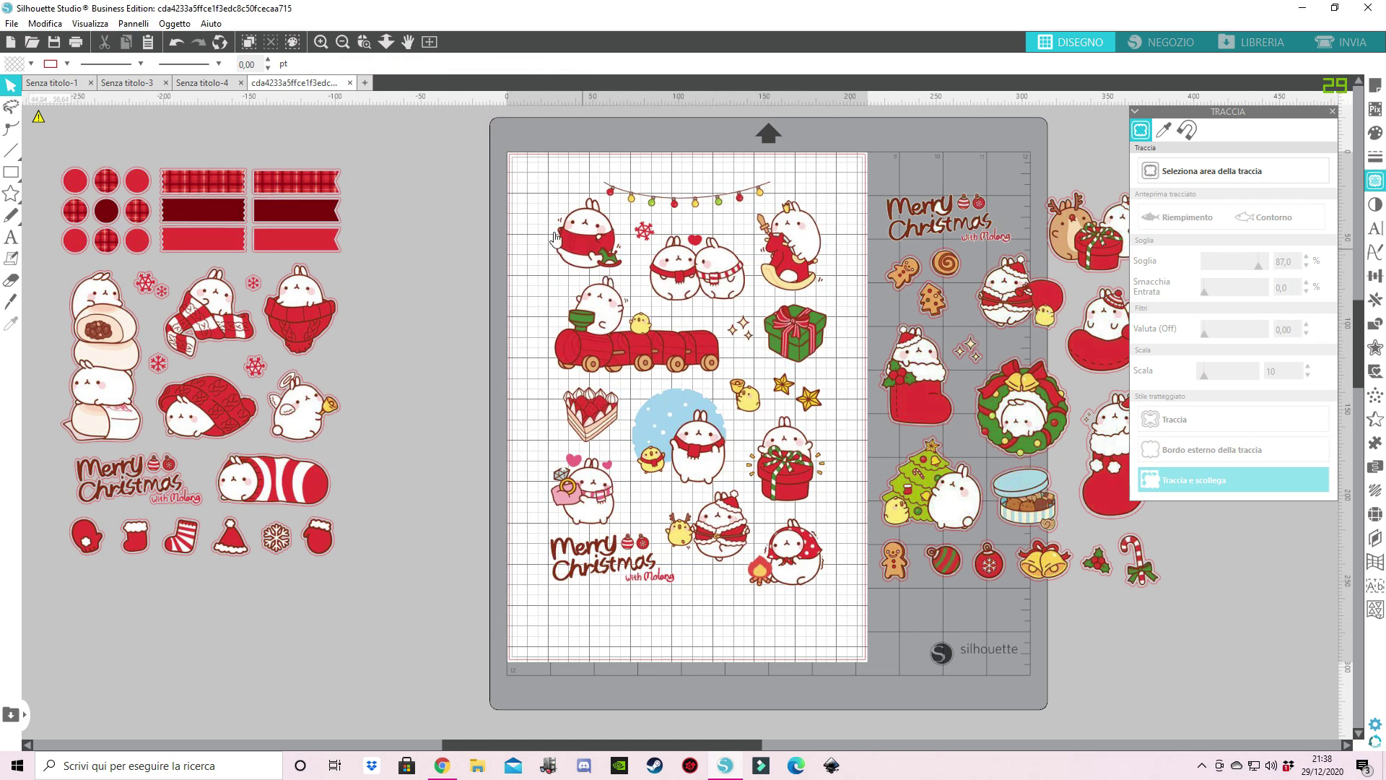
- Add a rounded 1 mm offset around all the stickers detached from the third sheet
drag(535, 171, 821, 526)
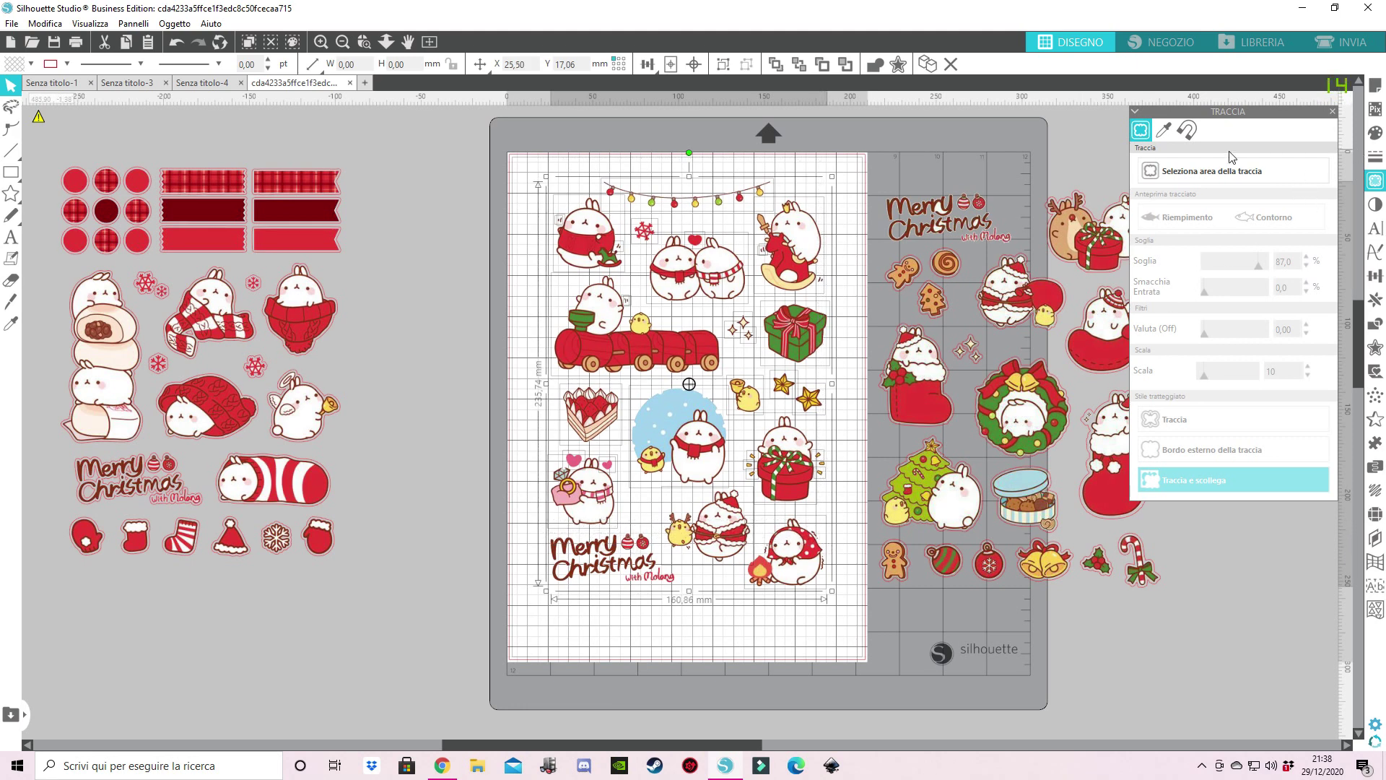
click(904, 65)
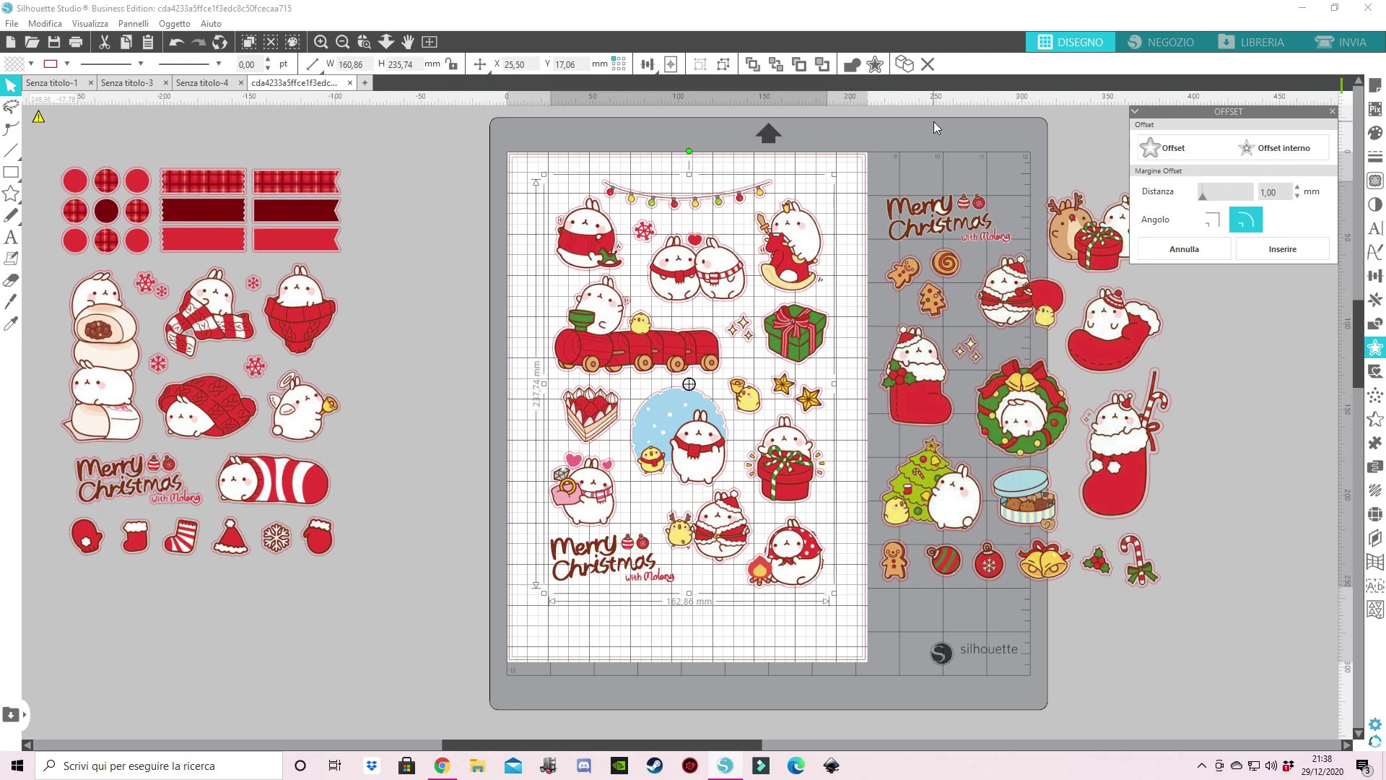
click(731, 602)
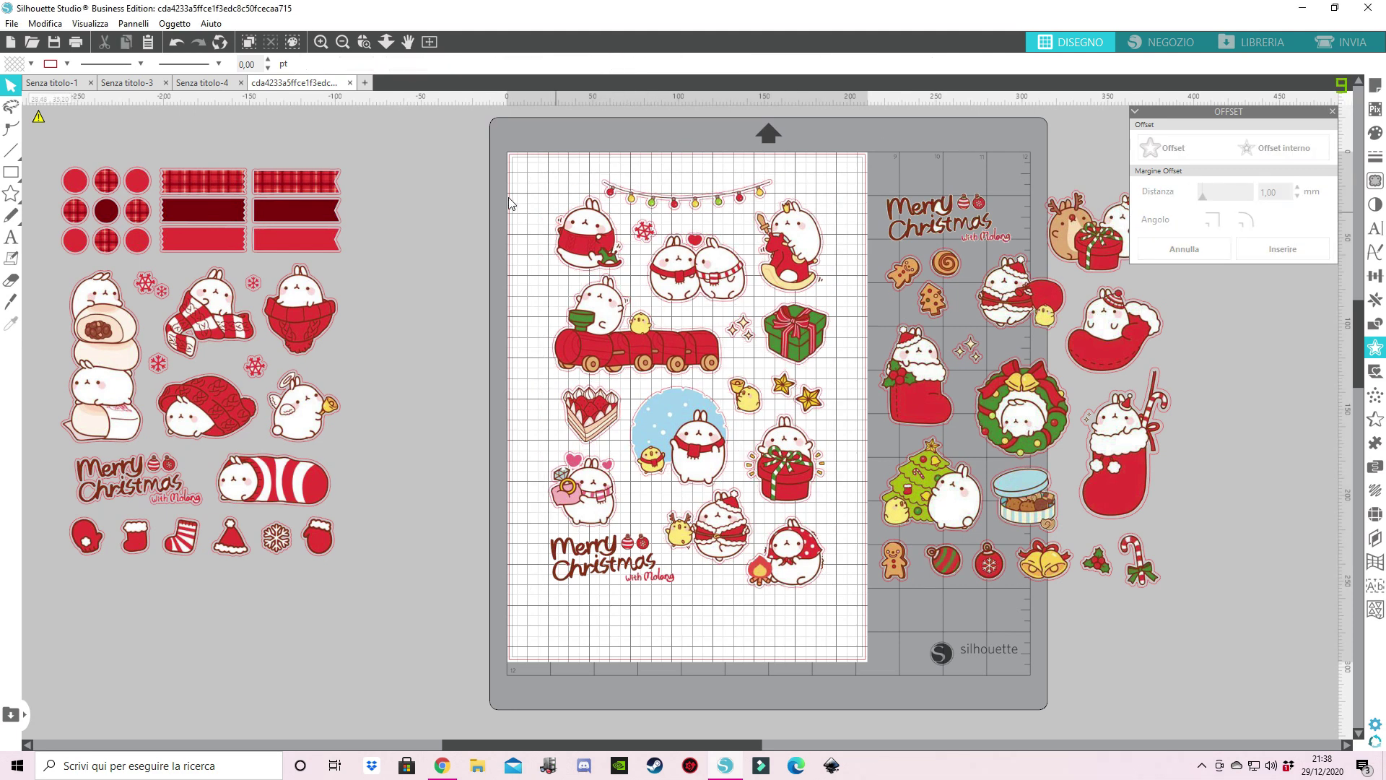
- Move the first and second sheets' sticker sets closer, so they flank the third set on the page
drag(41, 141, 361, 581)
drag(296, 466, 487, 486)
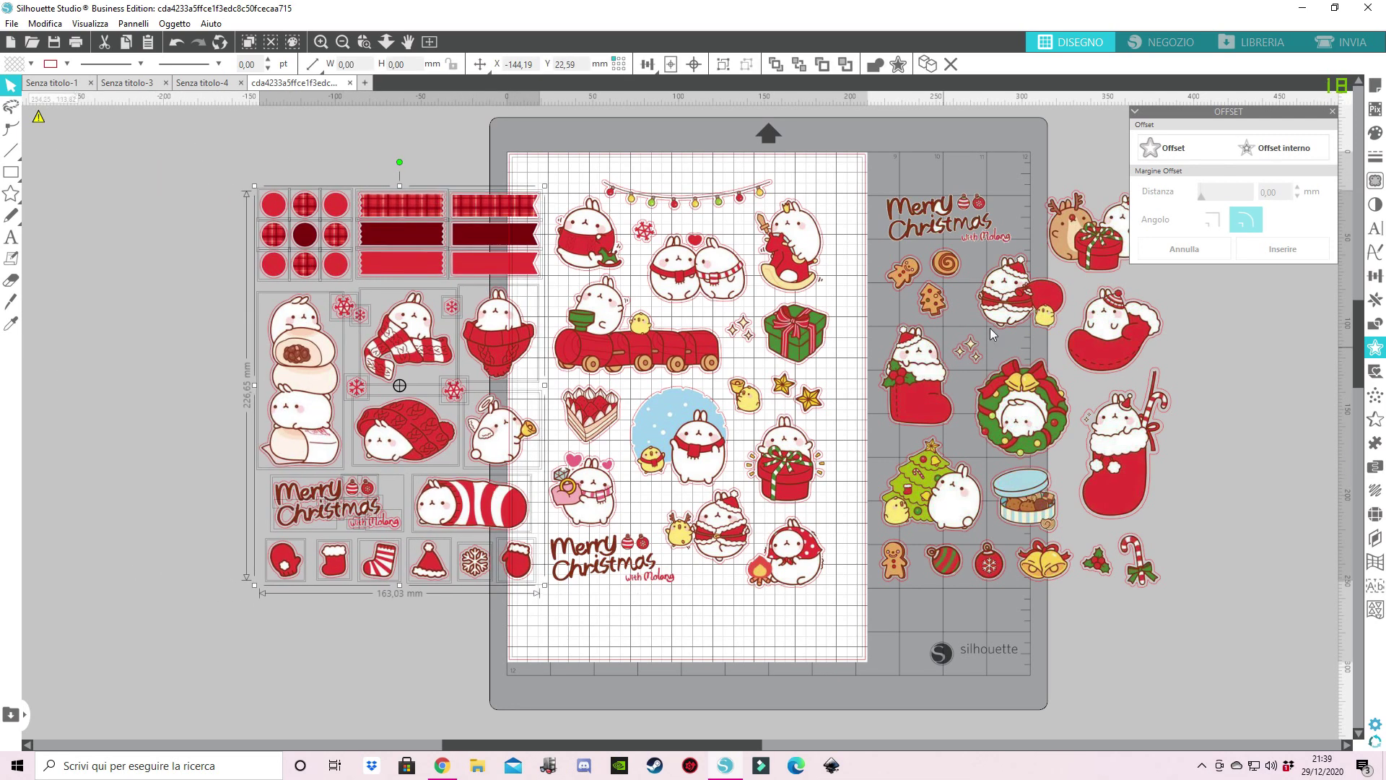
drag(893, 180, 1210, 605)
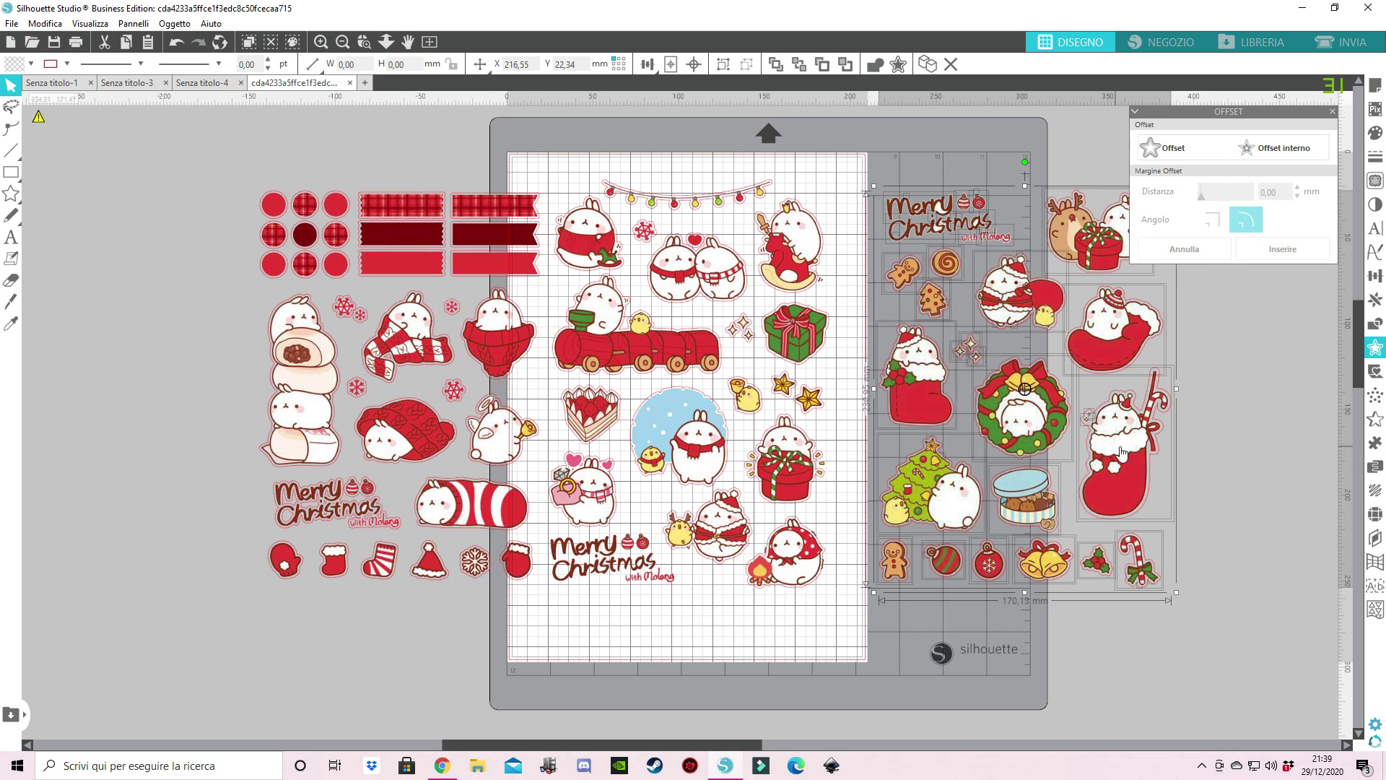
drag(1122, 451, 1077, 452)
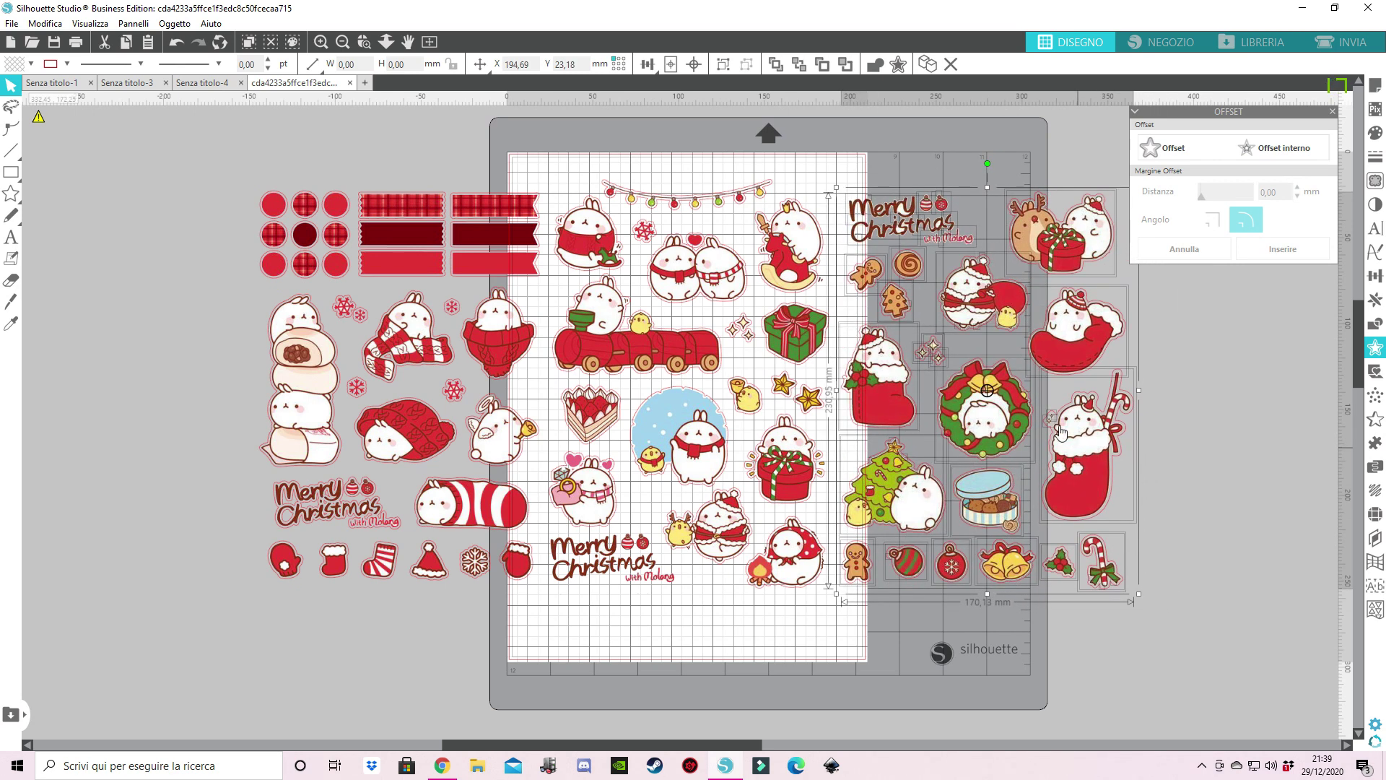
- Scale all three sticker sets down together to about 306 mm wide and align them with the page's top-right corner
drag(192, 154, 1219, 632)
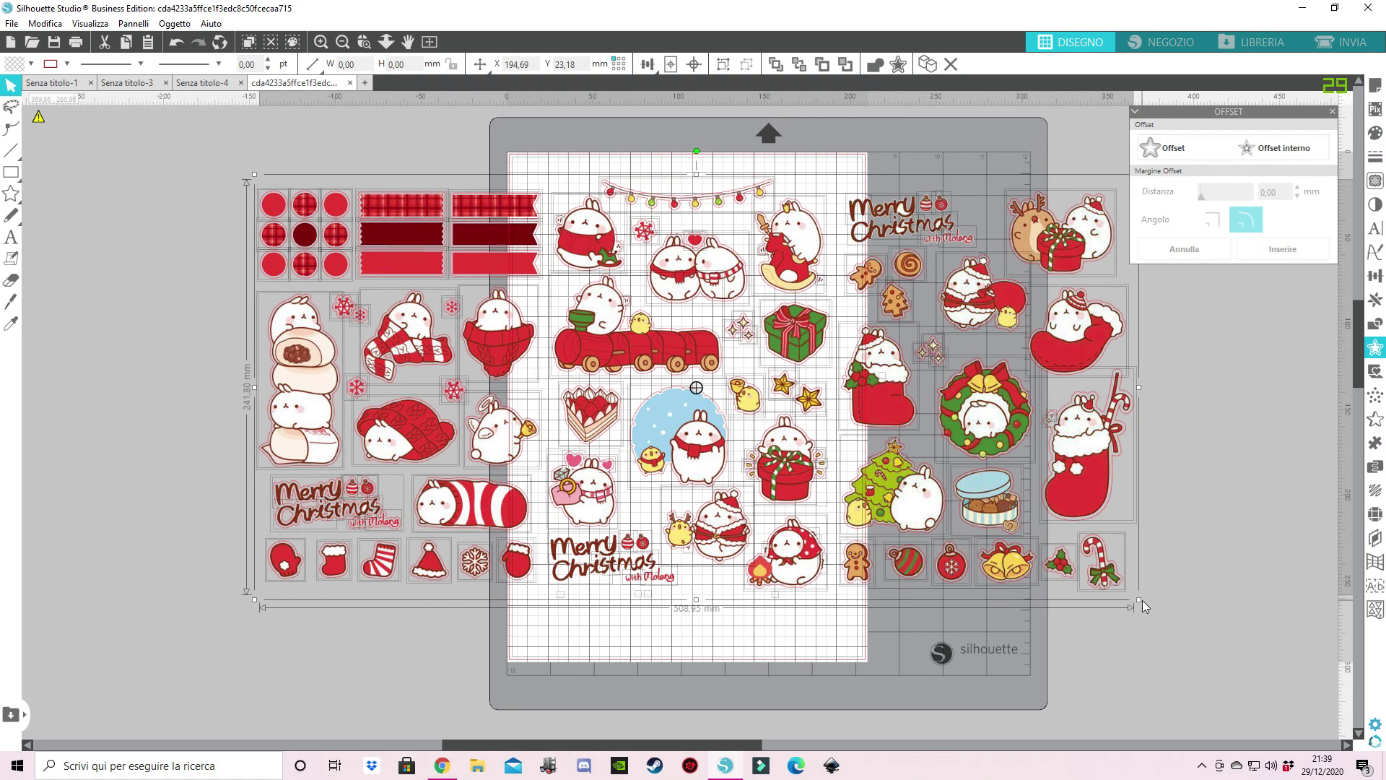
drag(1054, 571, 787, 478)
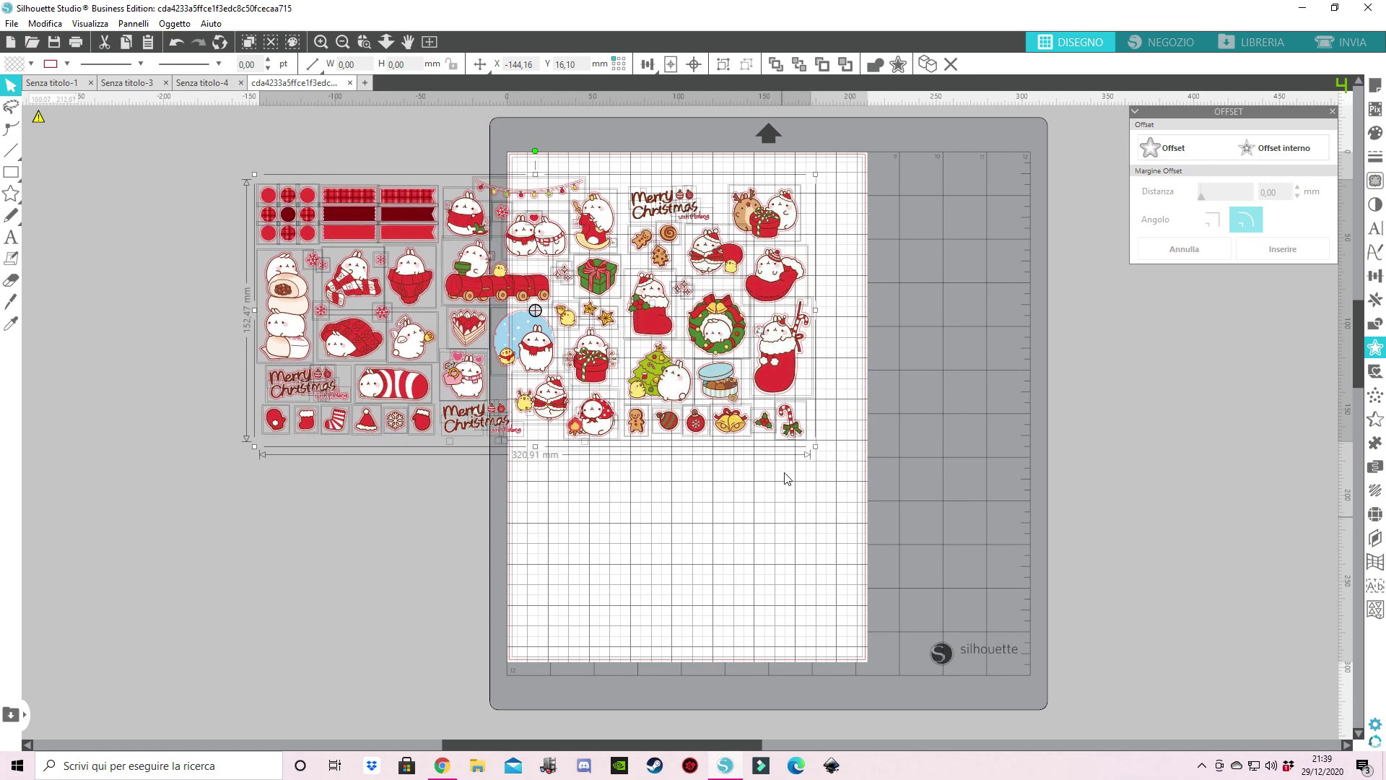
drag(784, 369, 850, 348)
drag(881, 436, 852, 402)
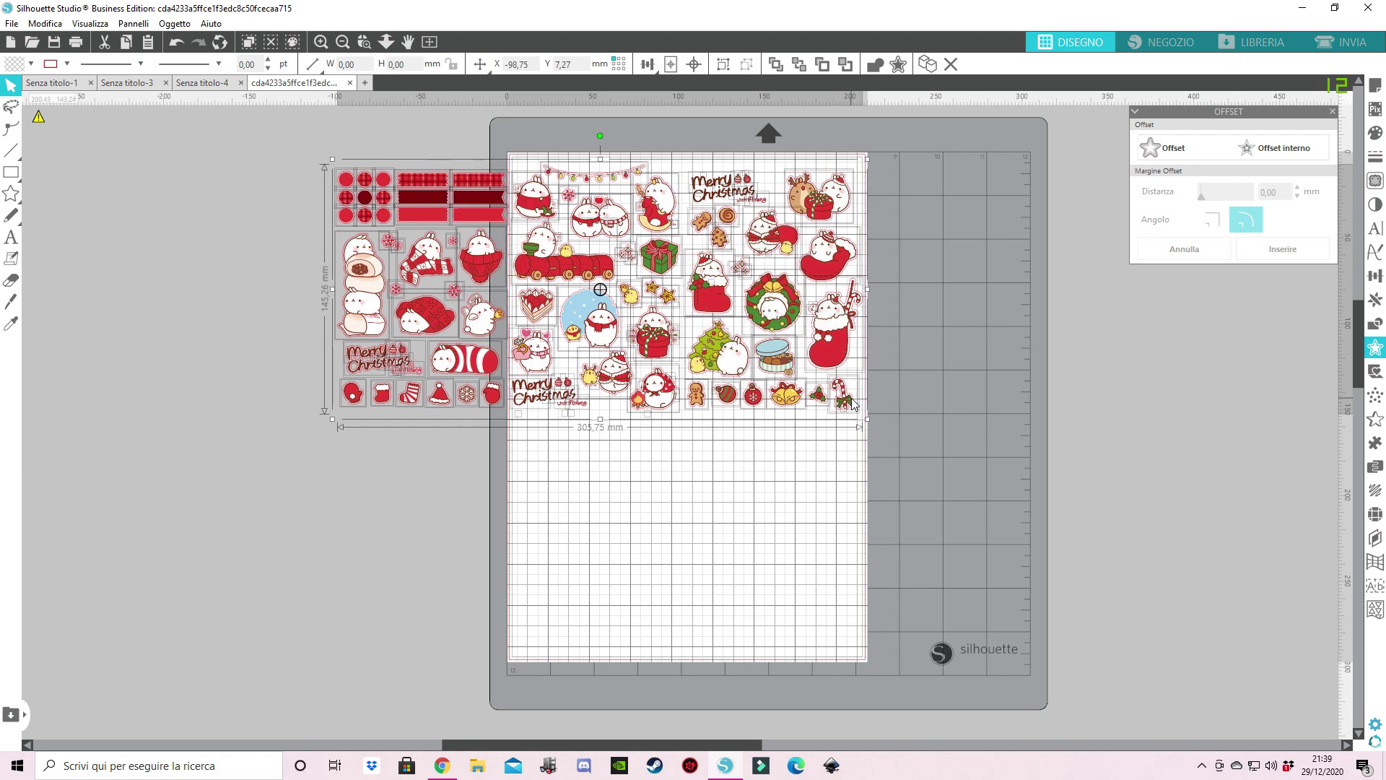
- Turn on the registration marks and move all the sticker sets off the mat to its left
click(1377, 87)
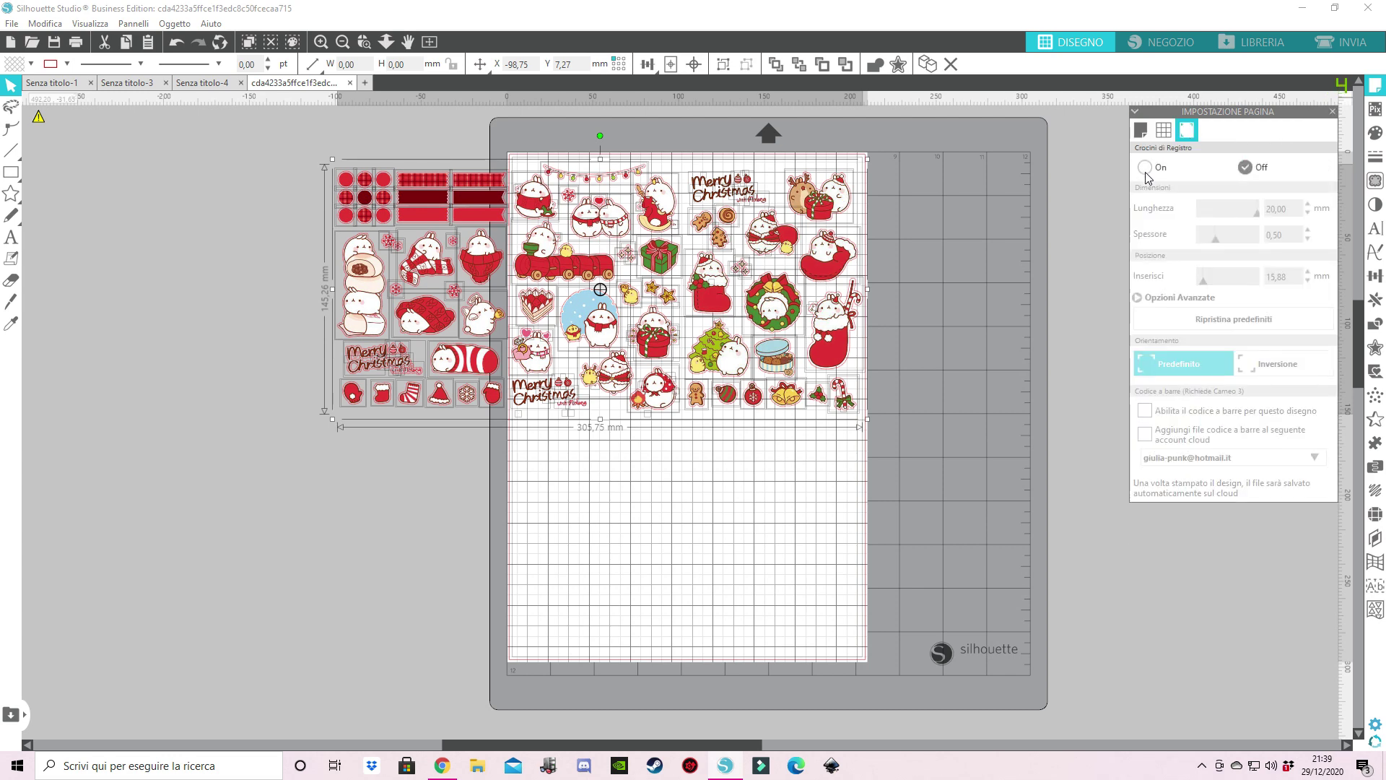
click(1146, 169)
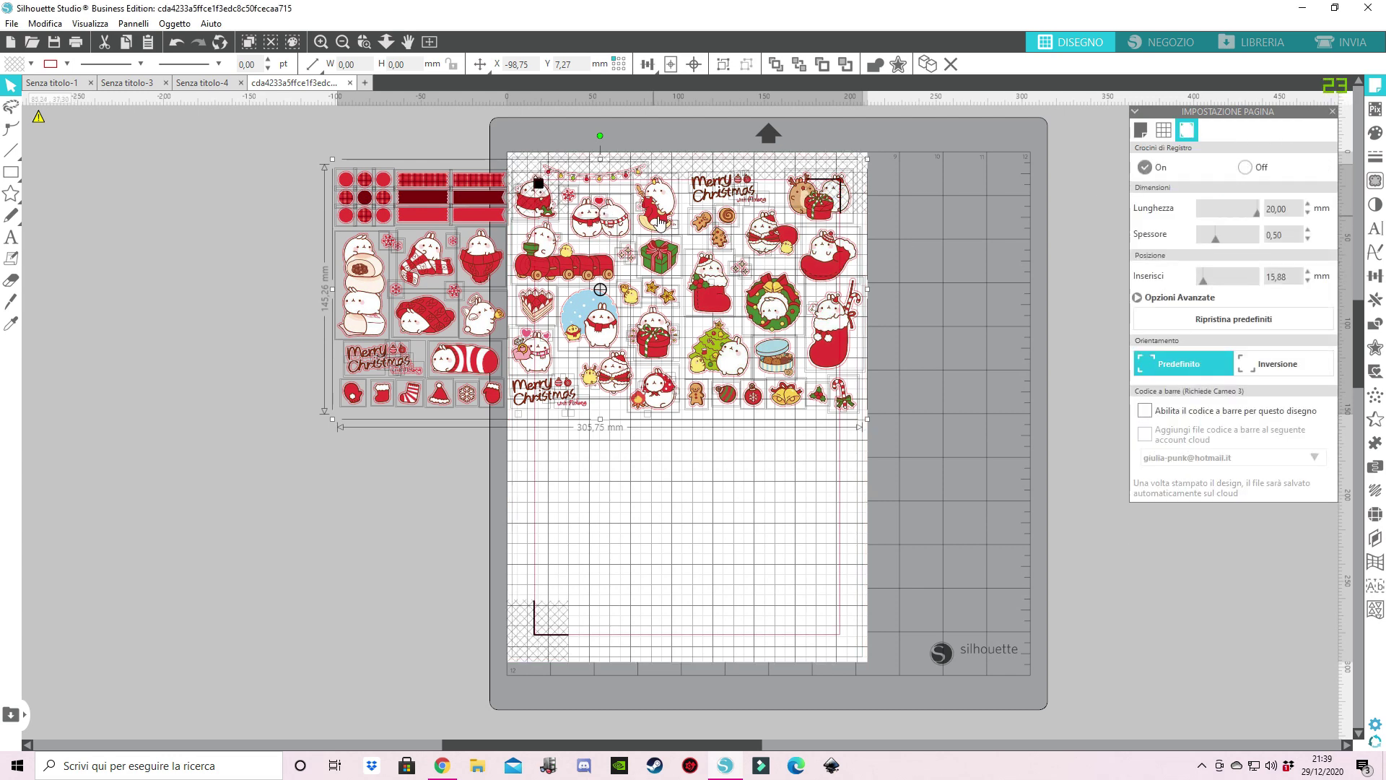
drag(658, 227, 379, 273)
- Move the second sheet's sticker set back onto the page inside the registration marks, at about X 75 mm, Y 45 mm
drag(413, 202, 598, 479)
drag(578, 249, 801, 257)
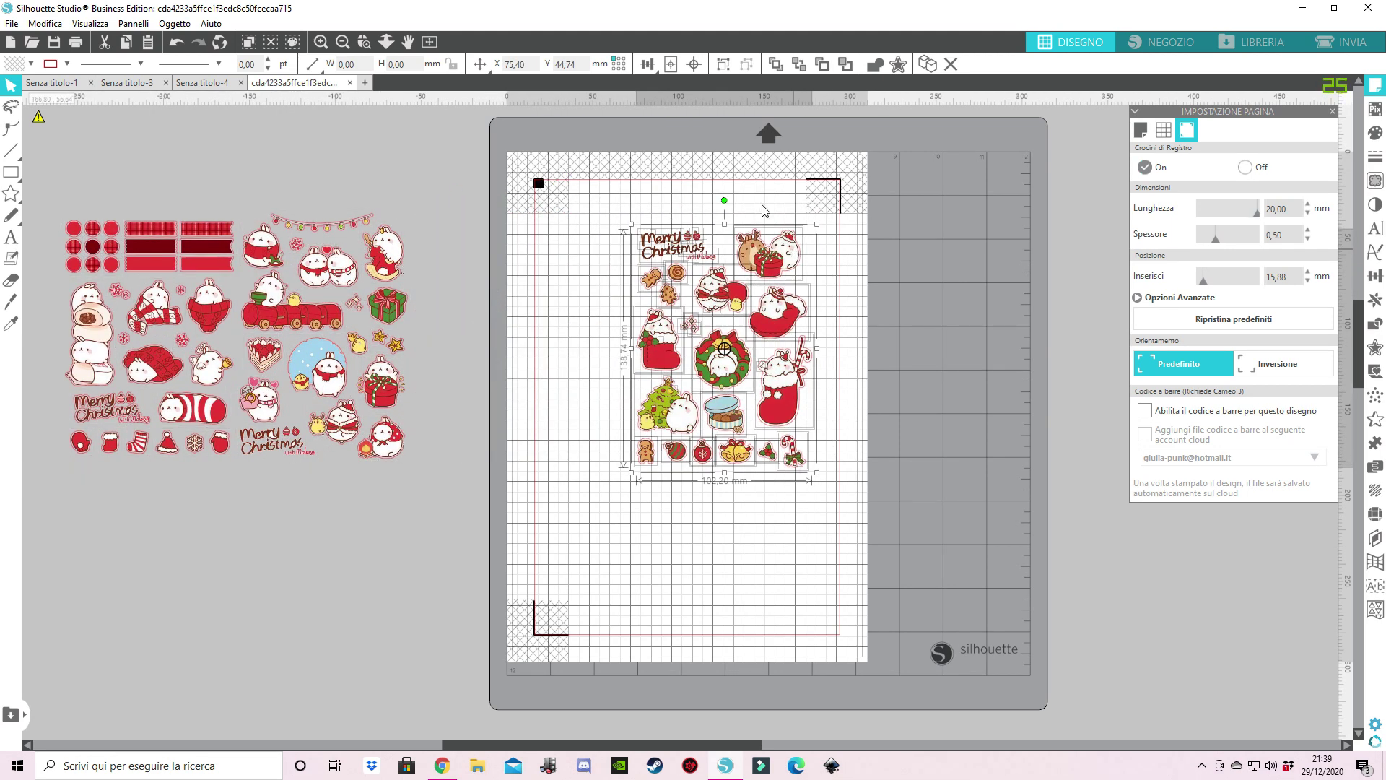
- Rotate the second sheet's sticker set 90° clockwise and move it toward the page's left edge
drag(727, 204, 864, 351)
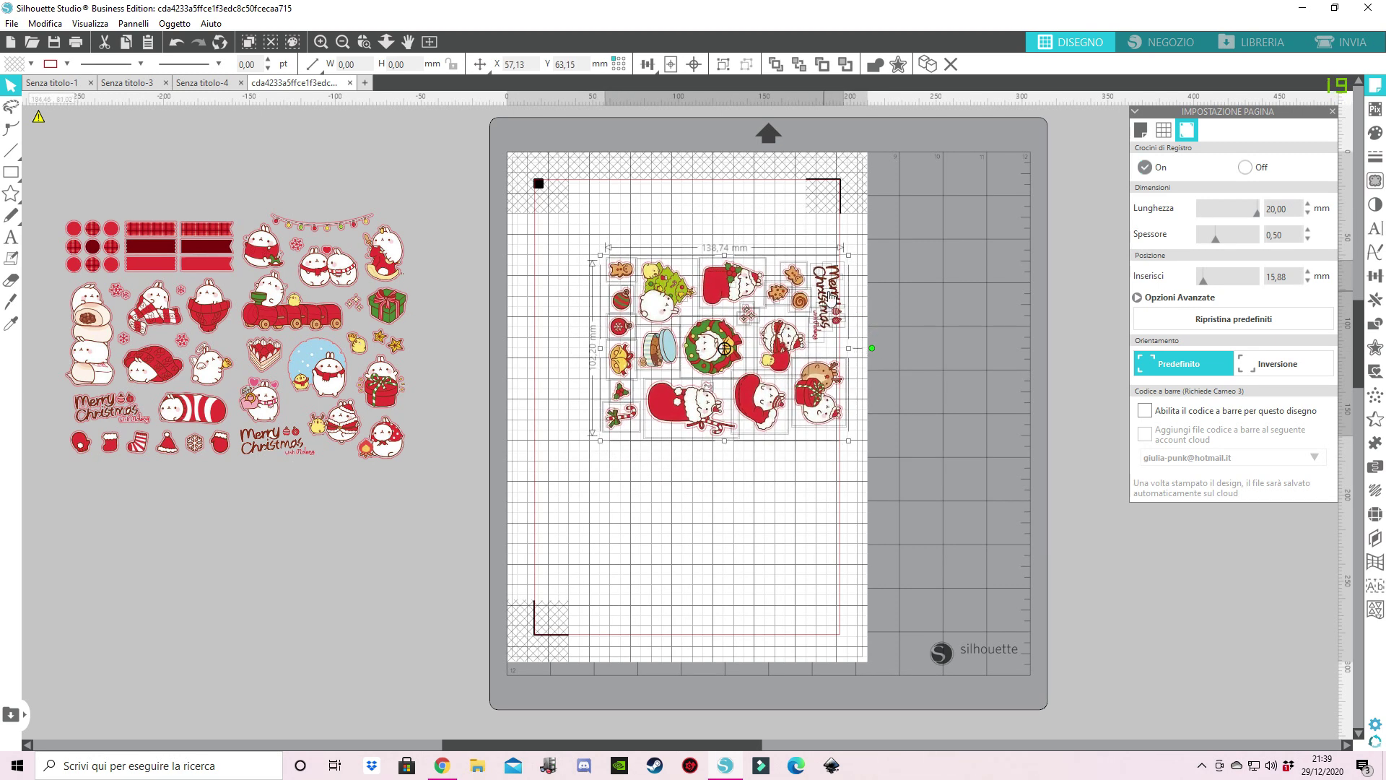
drag(831, 297, 784, 229)
drag(647, 184, 546, 235)
- Scale all sticker sets down until the rotated set is about 133 mm wide, and place that set along the upper registration boundary
drag(94, 185, 800, 509)
drag(691, 468, 675, 458)
drag(461, 184, 723, 419)
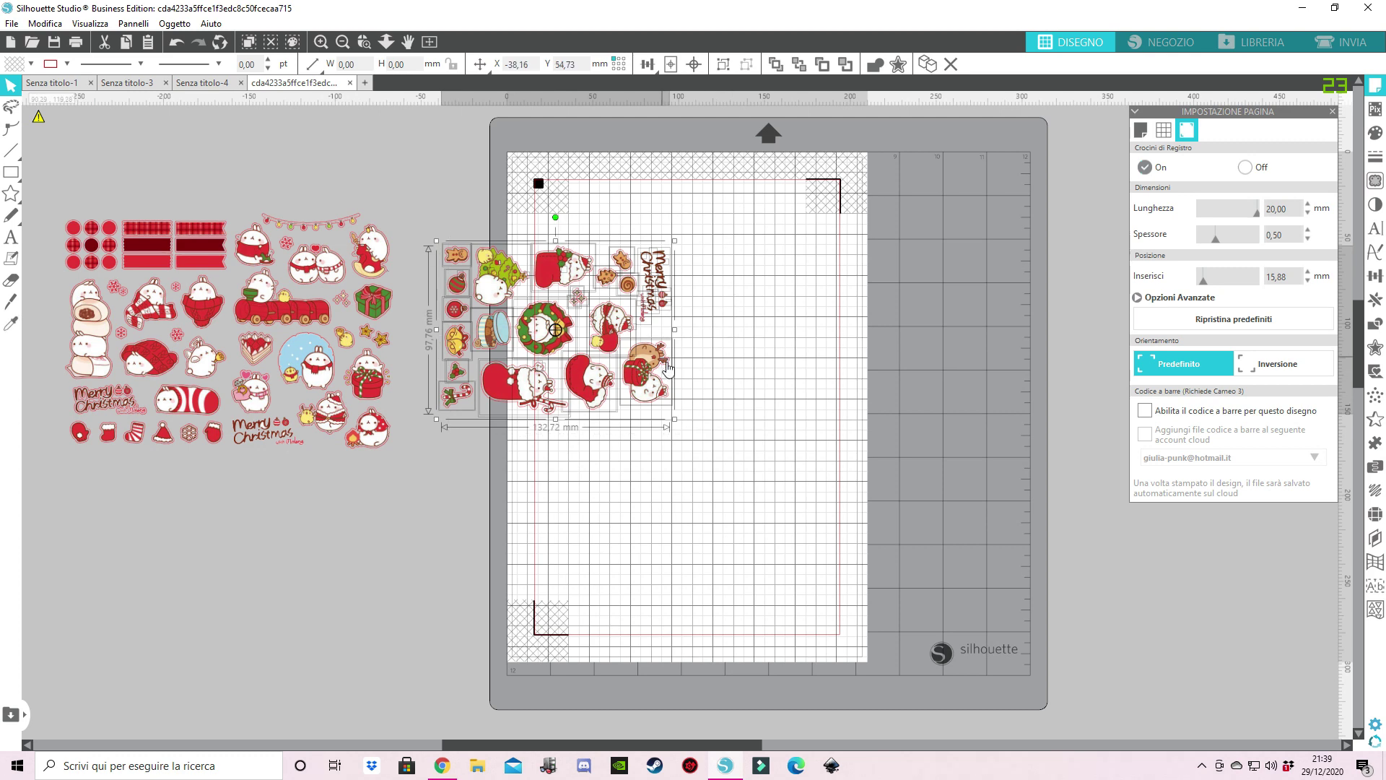
drag(658, 367, 788, 301)
- Rotate the first sheet's sticker set 90° clockwise and place it on the page directly below the upper set
drag(252, 191, 426, 505)
drag(51, 189, 217, 483)
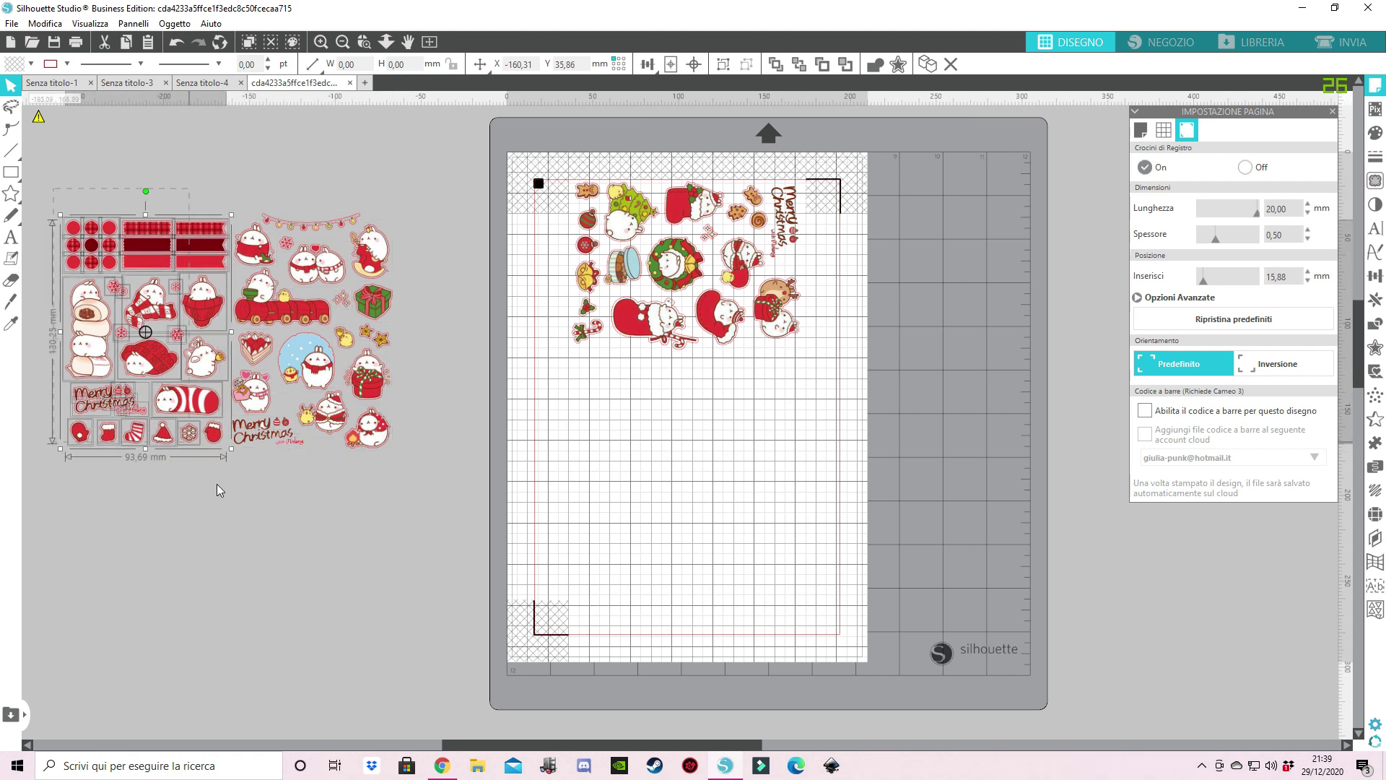
drag(201, 361, 857, 530)
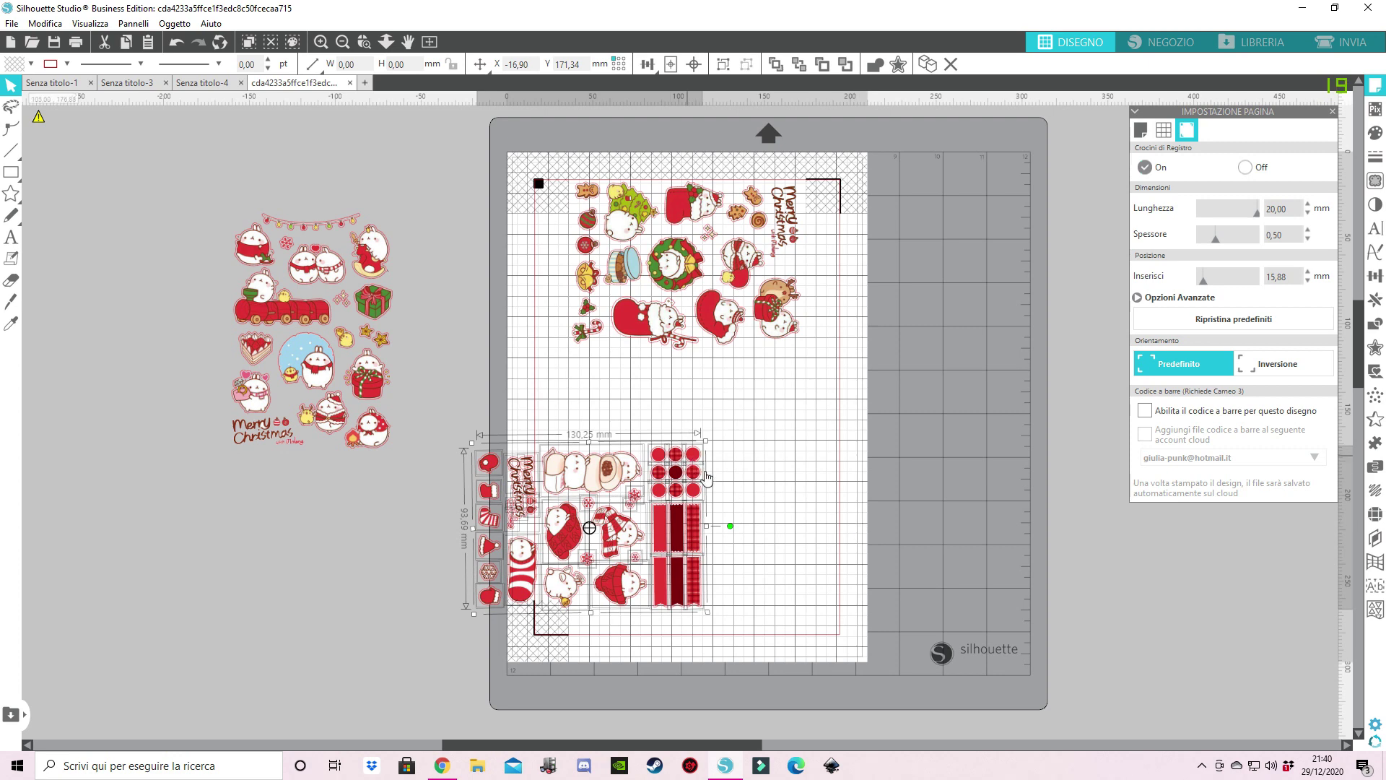
drag(734, 531, 764, 434)
- Rotate the third sheet's sticker set 90° clockwise and place it below the other two sets on the page
drag(217, 197, 391, 421)
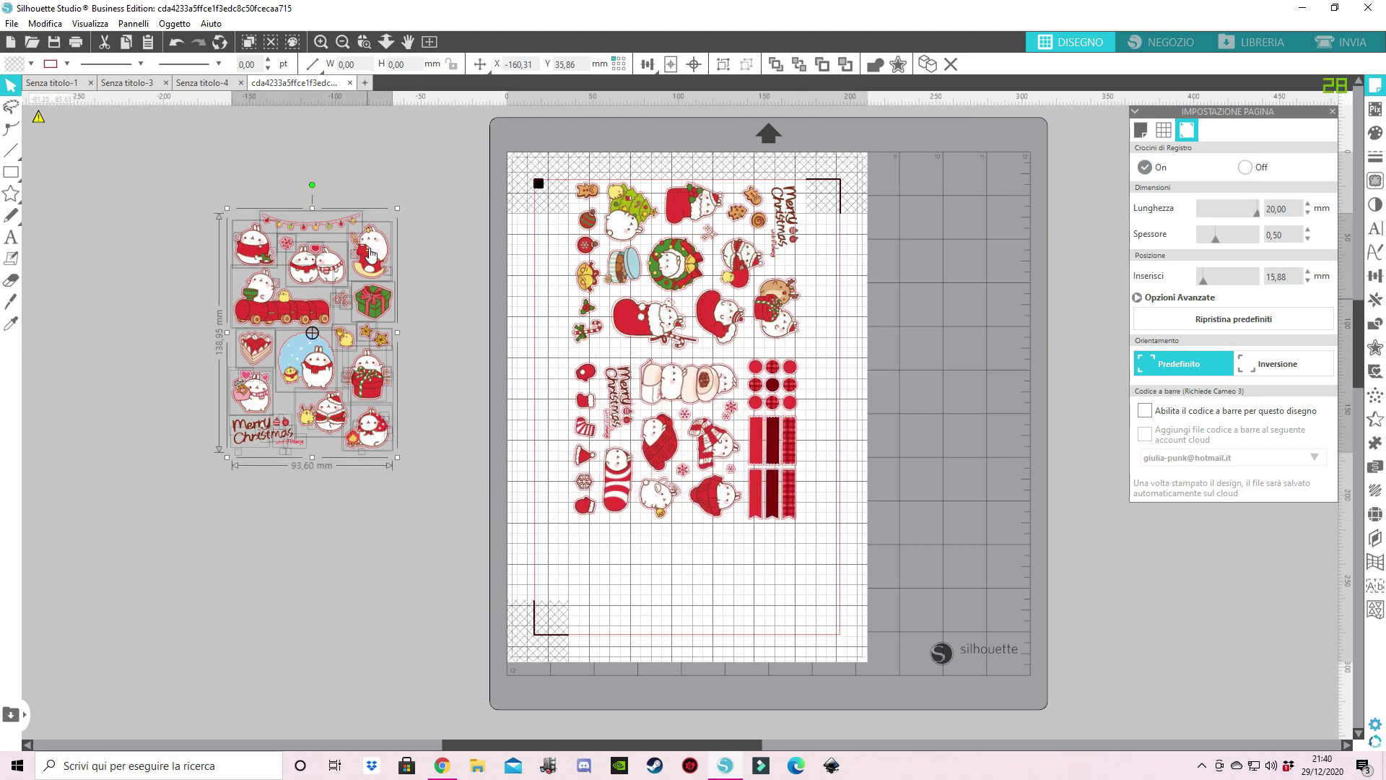
drag(318, 189, 478, 335)
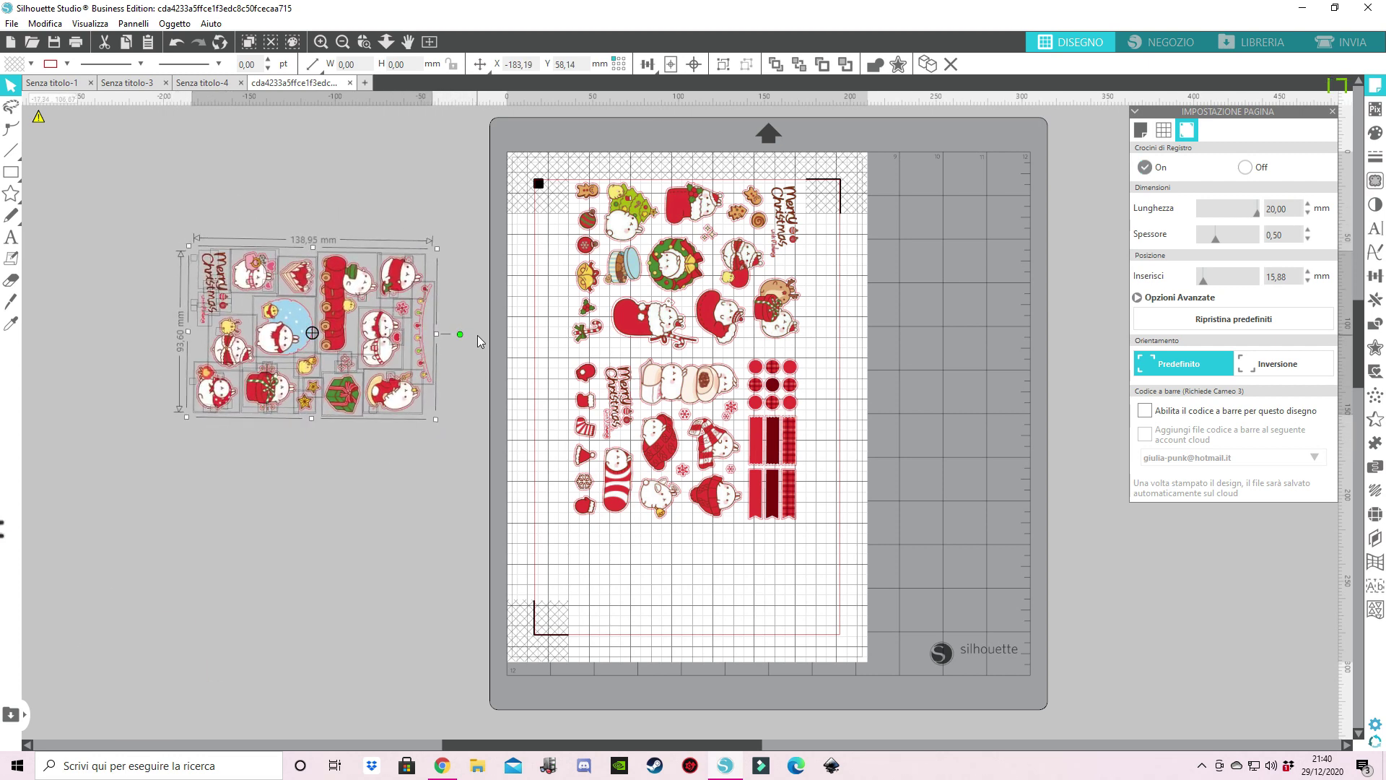
drag(416, 401, 785, 671)
click(873, 659)
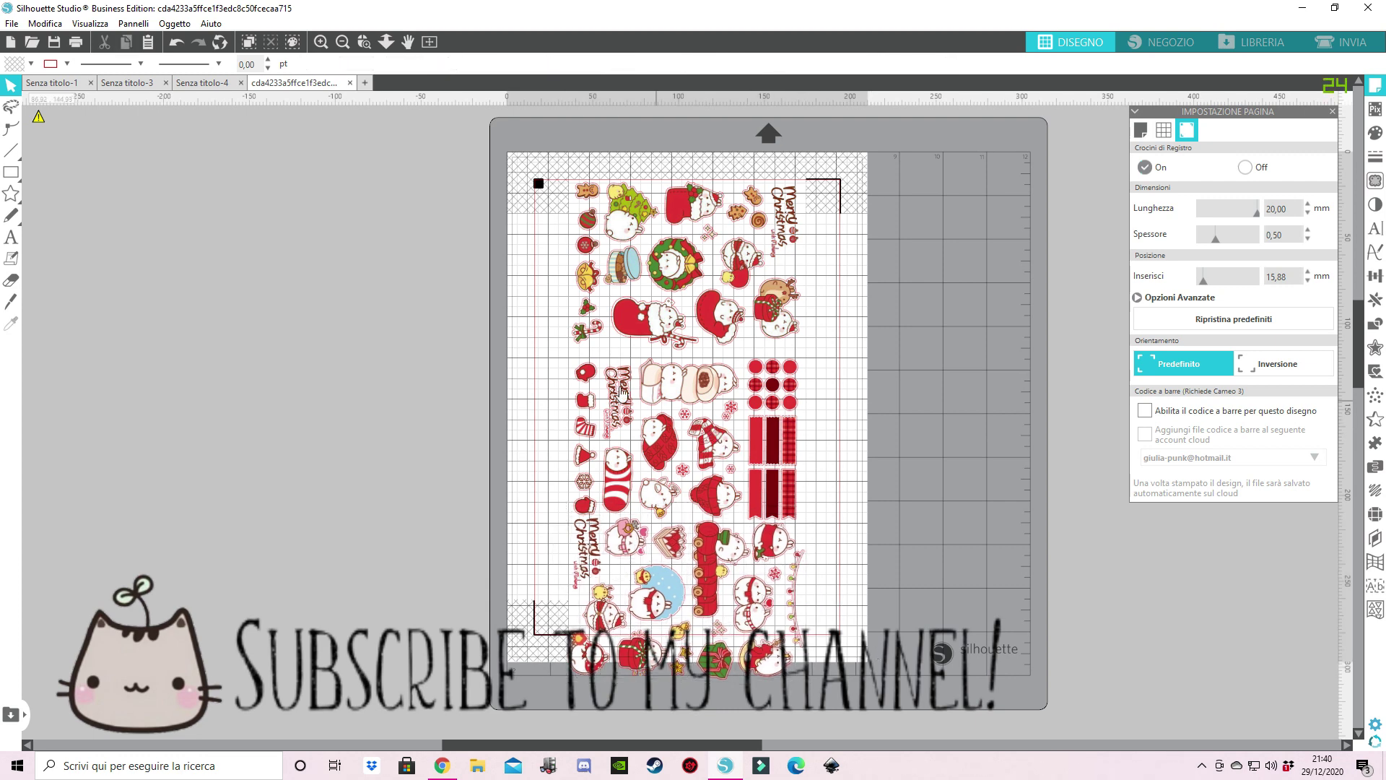
- Shift the two lower sets right to about X 51 mm, and move the snow-globe, bell, flower and red-gift bunnies off the mat
drag(560, 365, 821, 499)
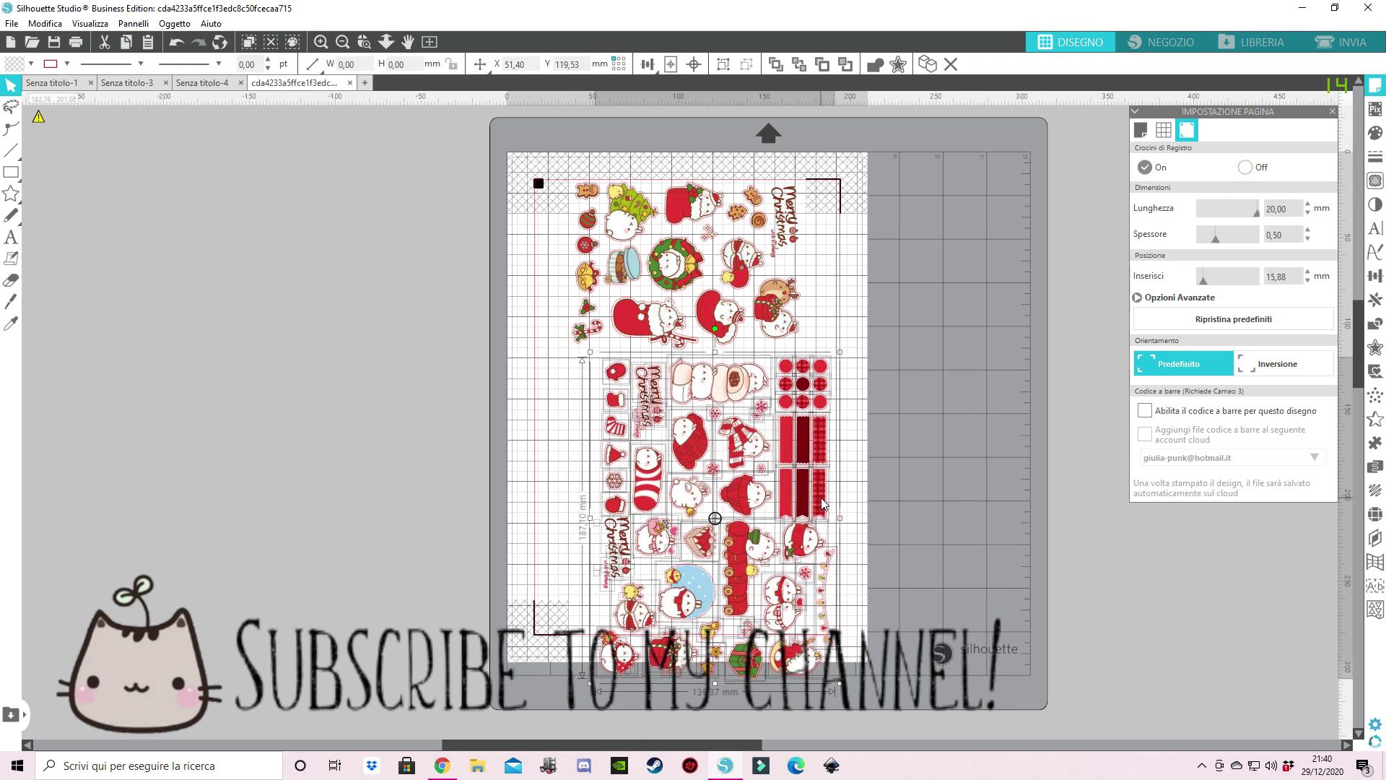
click(949, 557)
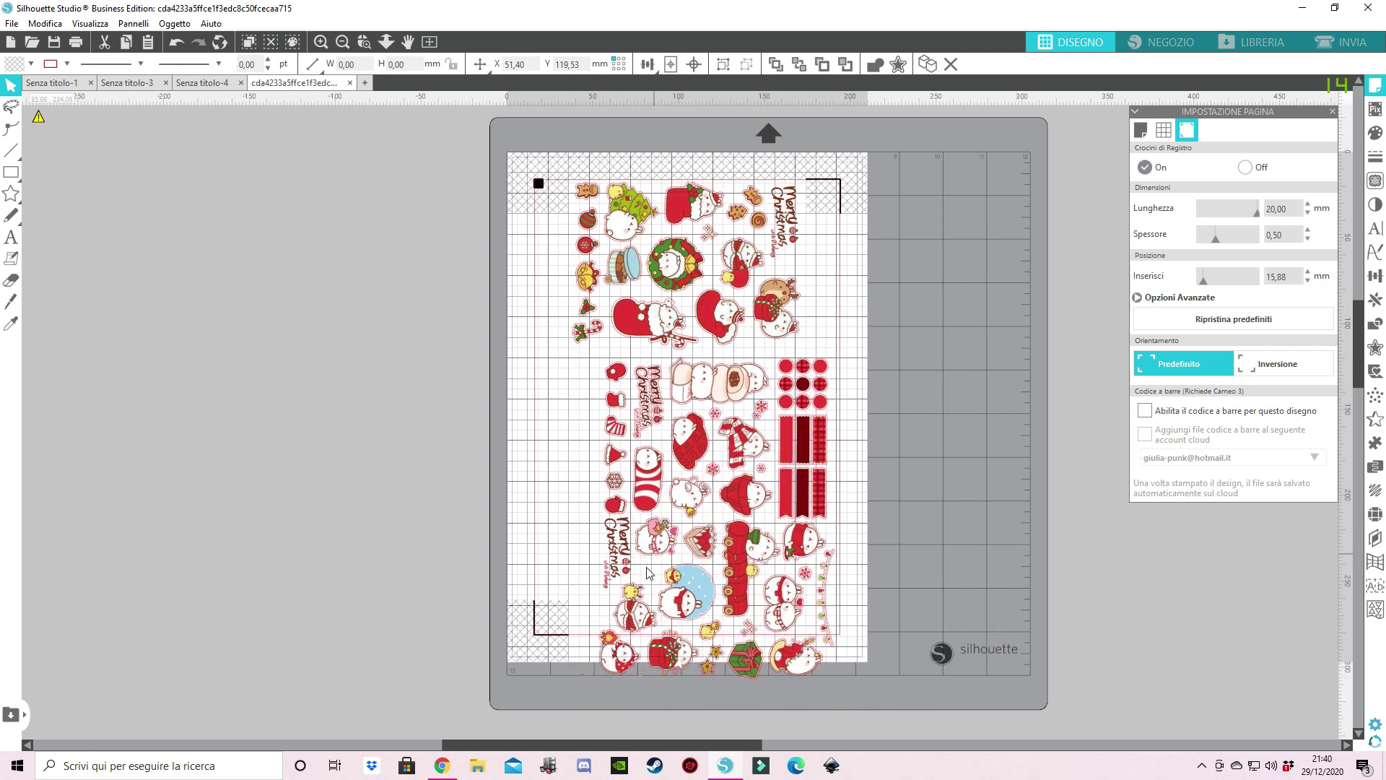
click(634, 629)
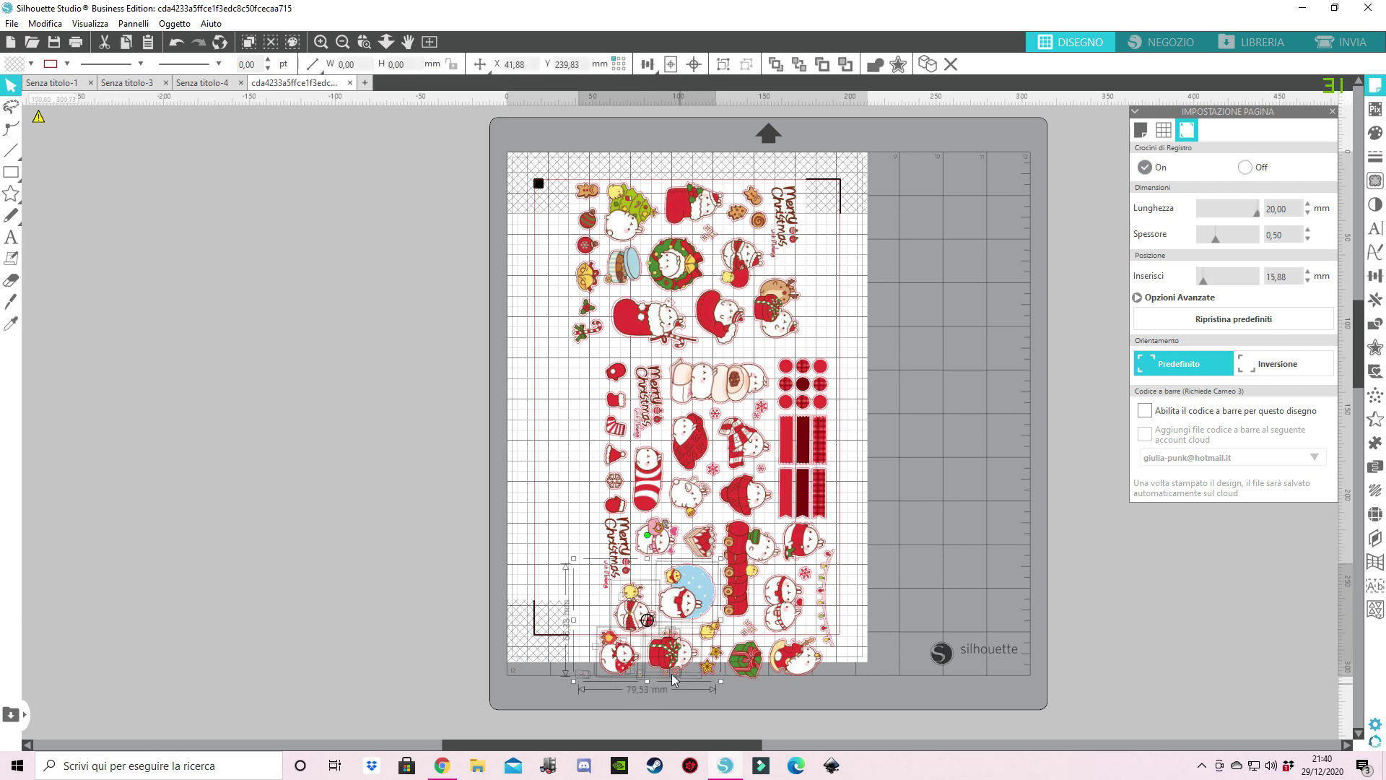
drag(672, 676, 421, 482)
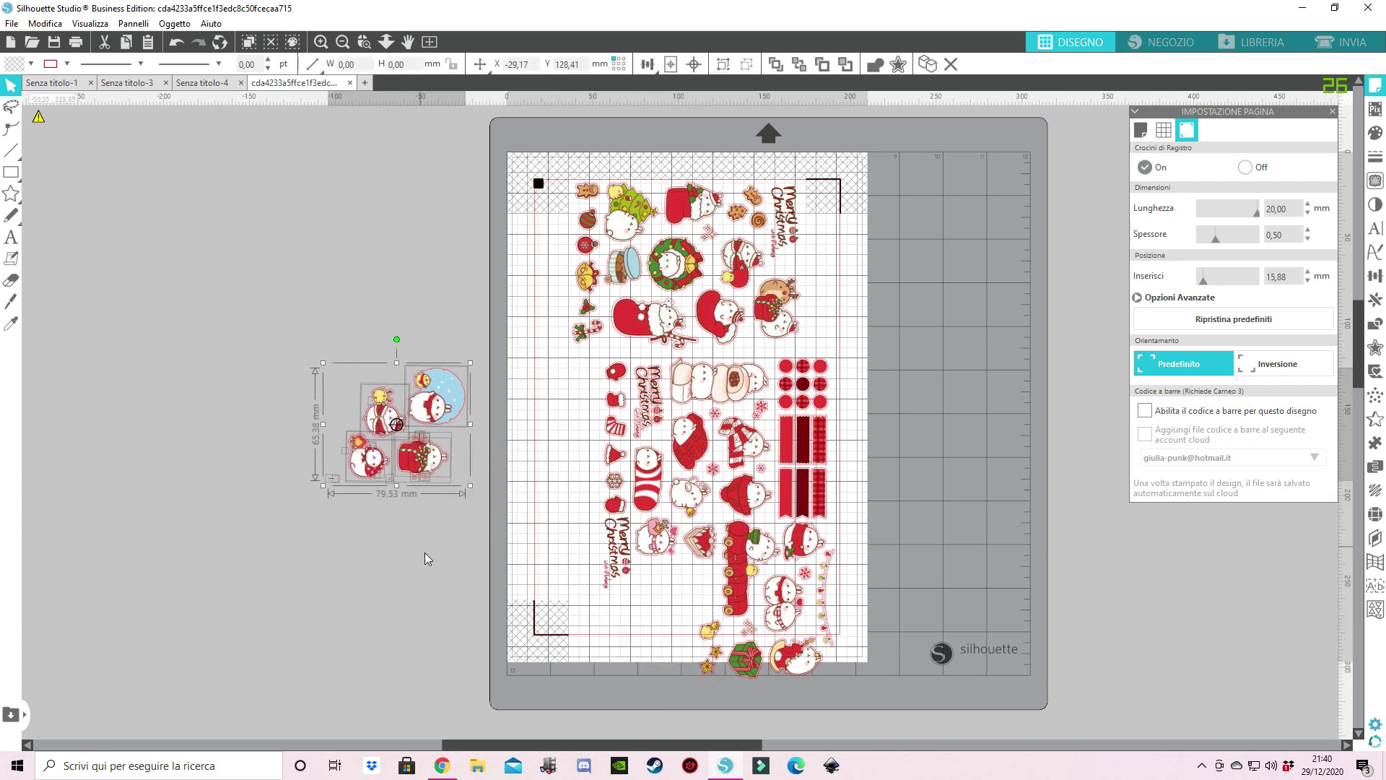
- Place the bell, flower and red-gift bunny stickers in a column in the free space left of the middle set
drag(425, 553, 329, 381)
drag(393, 427, 596, 455)
click(579, 445)
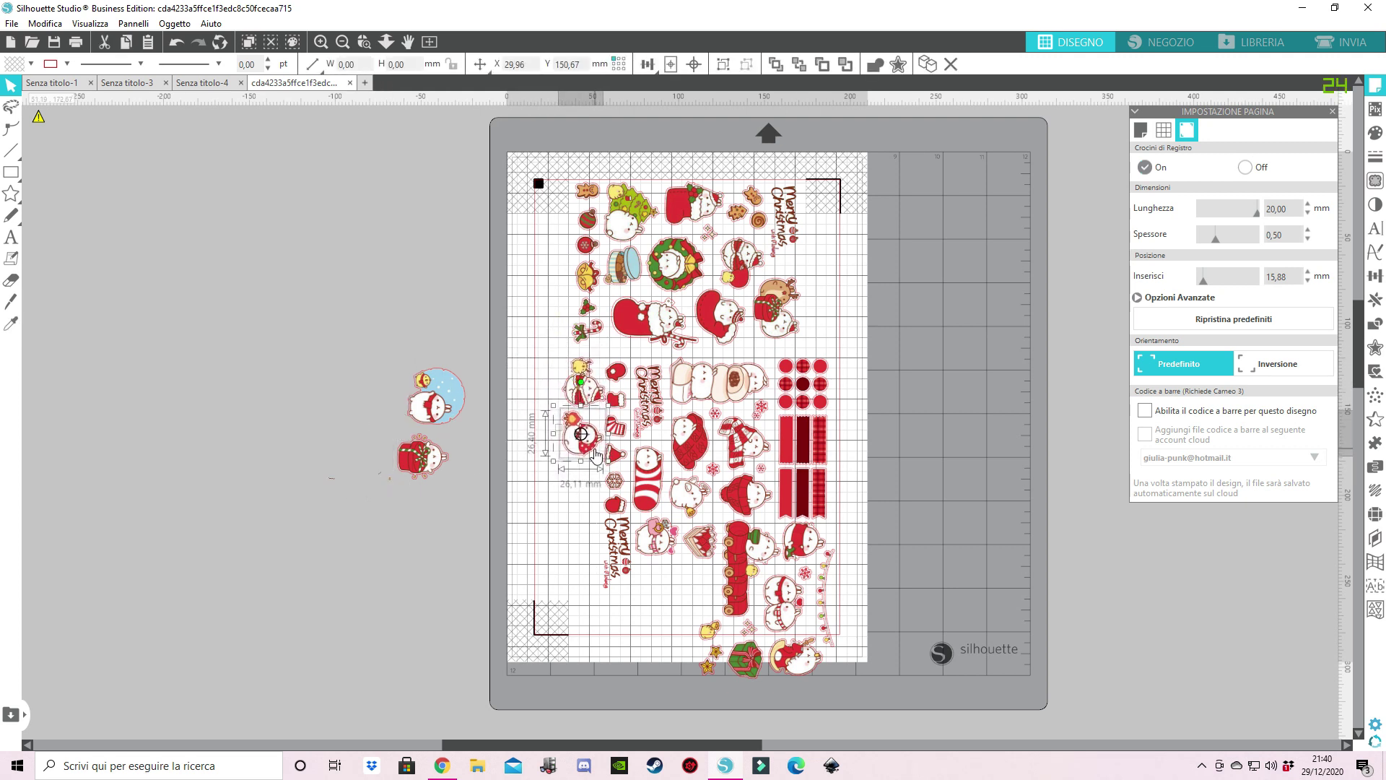
click(422, 455)
drag(444, 464, 596, 489)
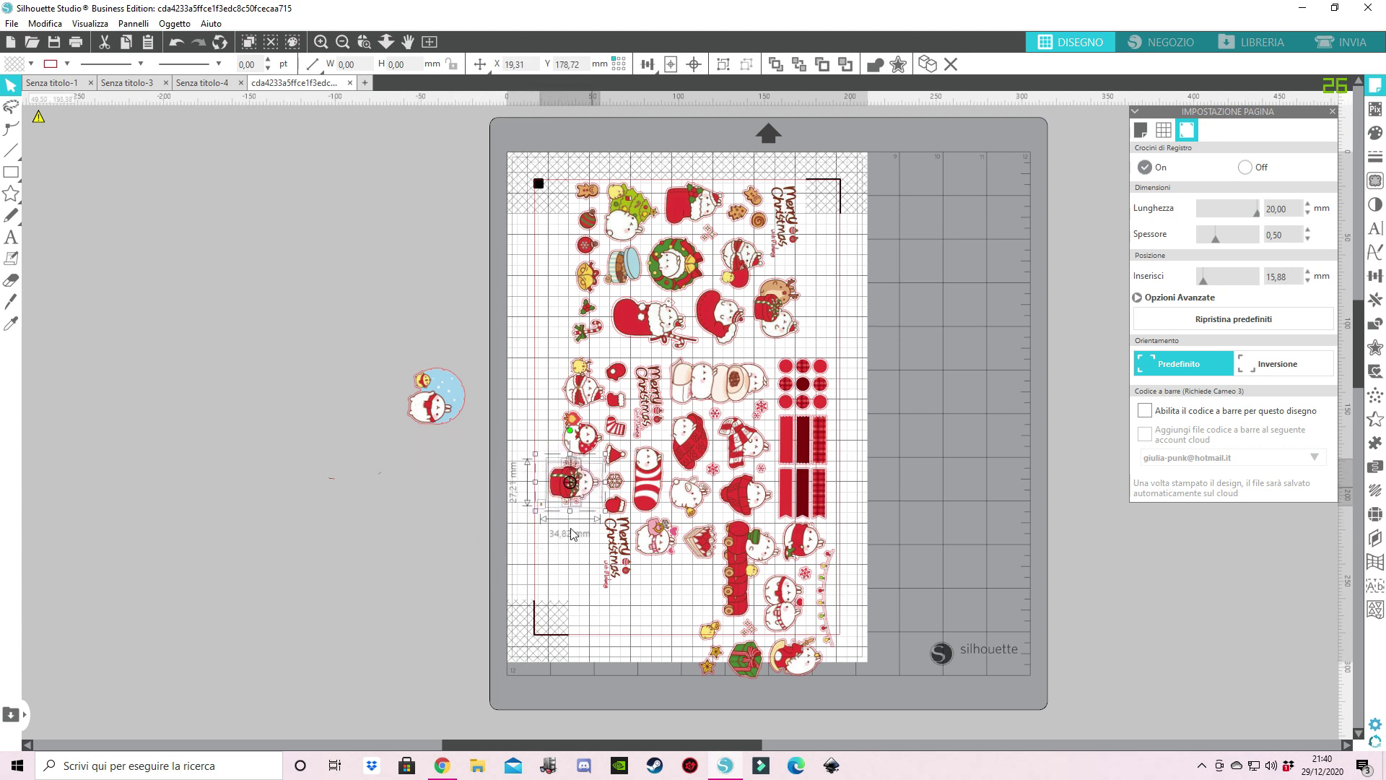
- Delete the red-gift bunny sticker together with its cut border from the left column
click(544, 514)
click(572, 508)
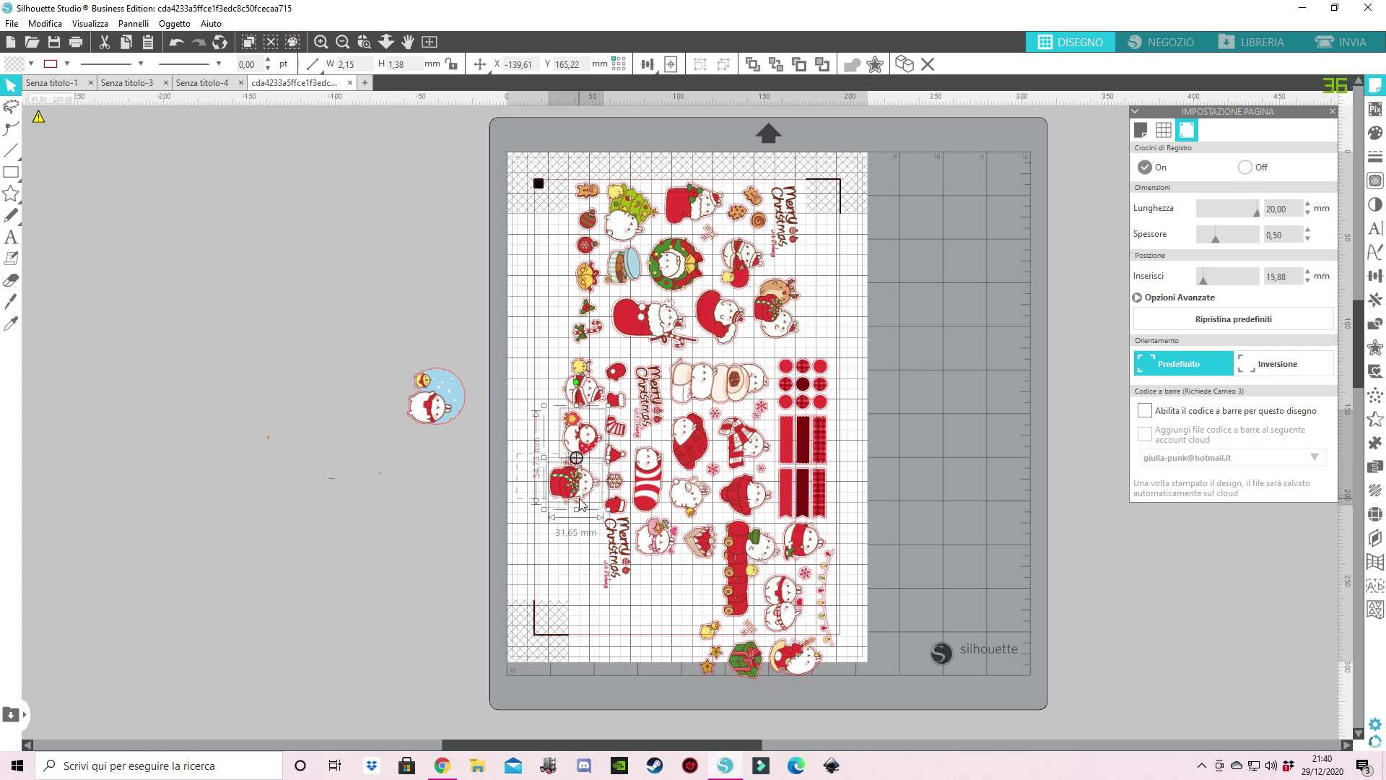
click(586, 475)
shift+click(593, 469)
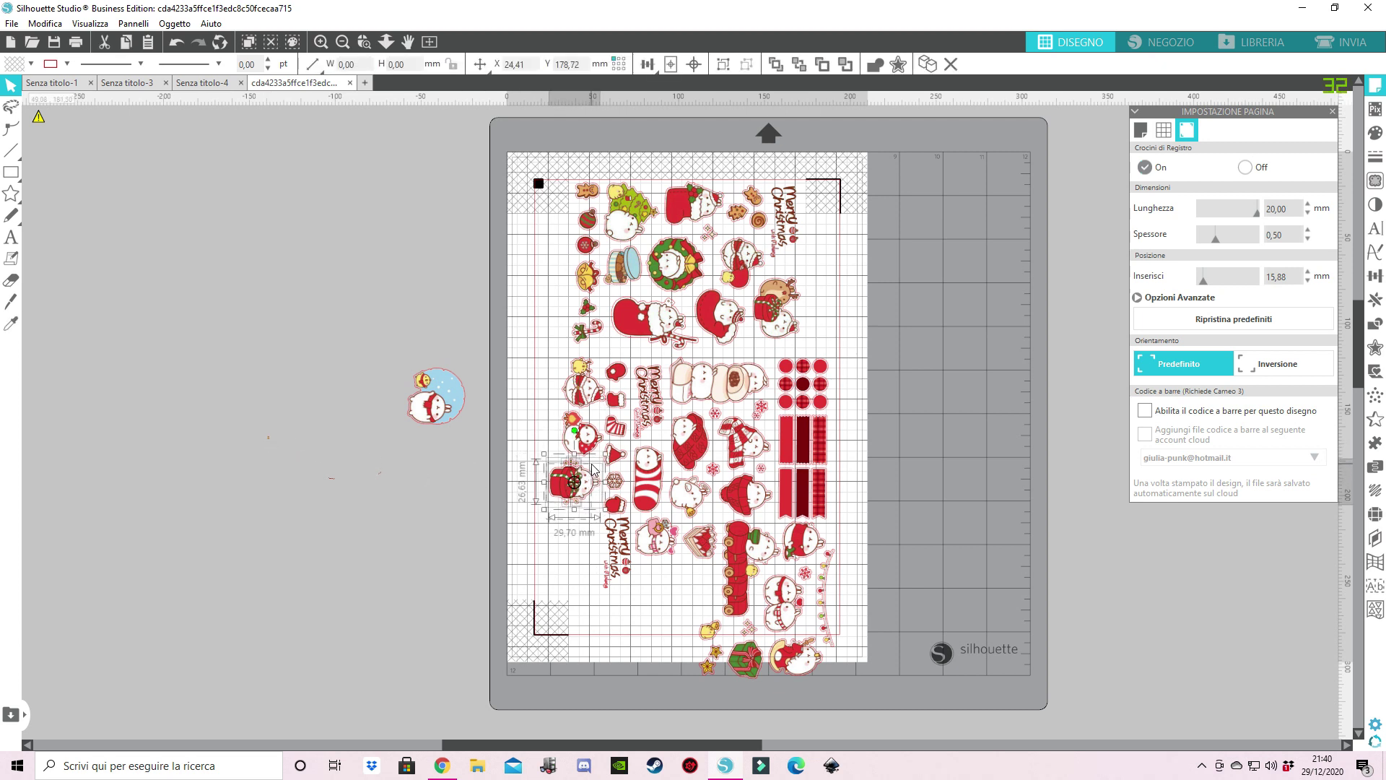
key(Delete)
- Move the bunny couple and the lowest bunny sticker from the lower set into the left column
click(794, 619)
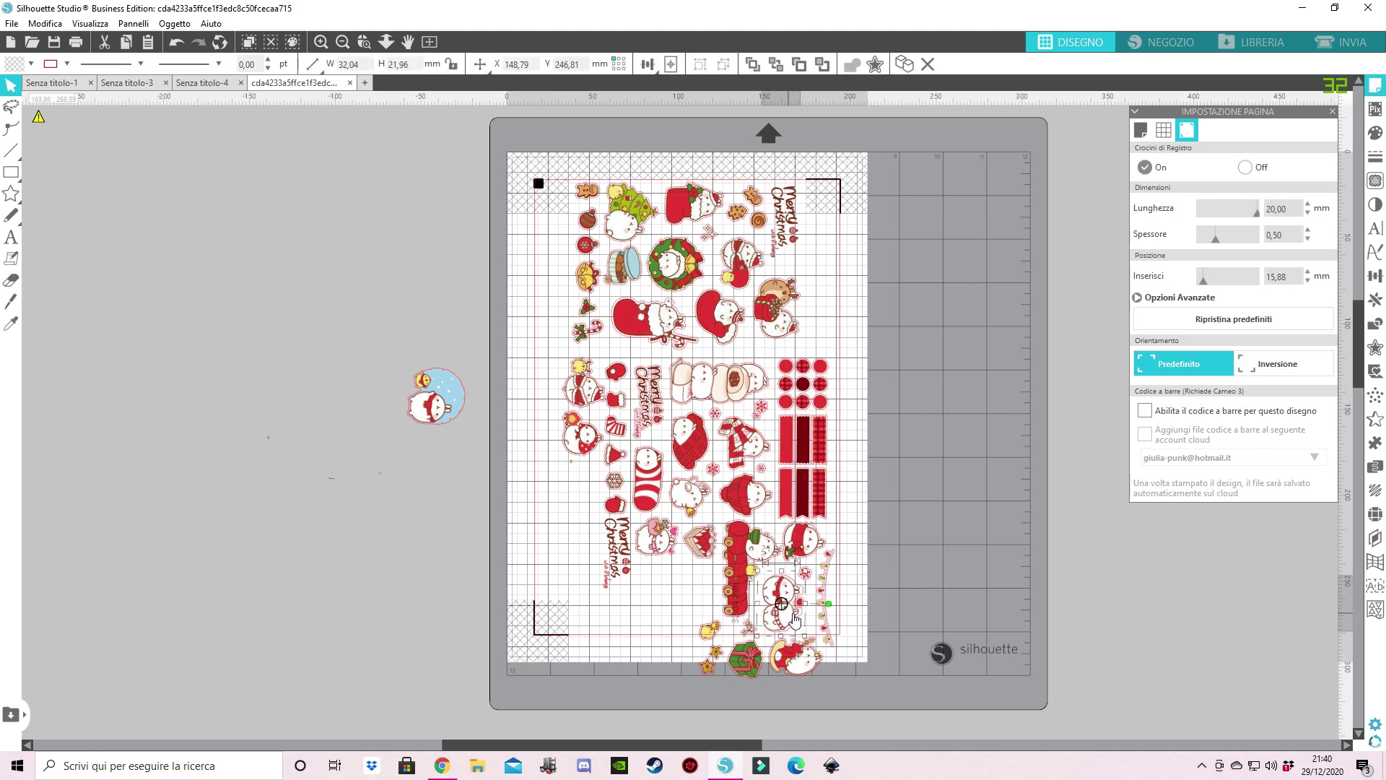
click(634, 438)
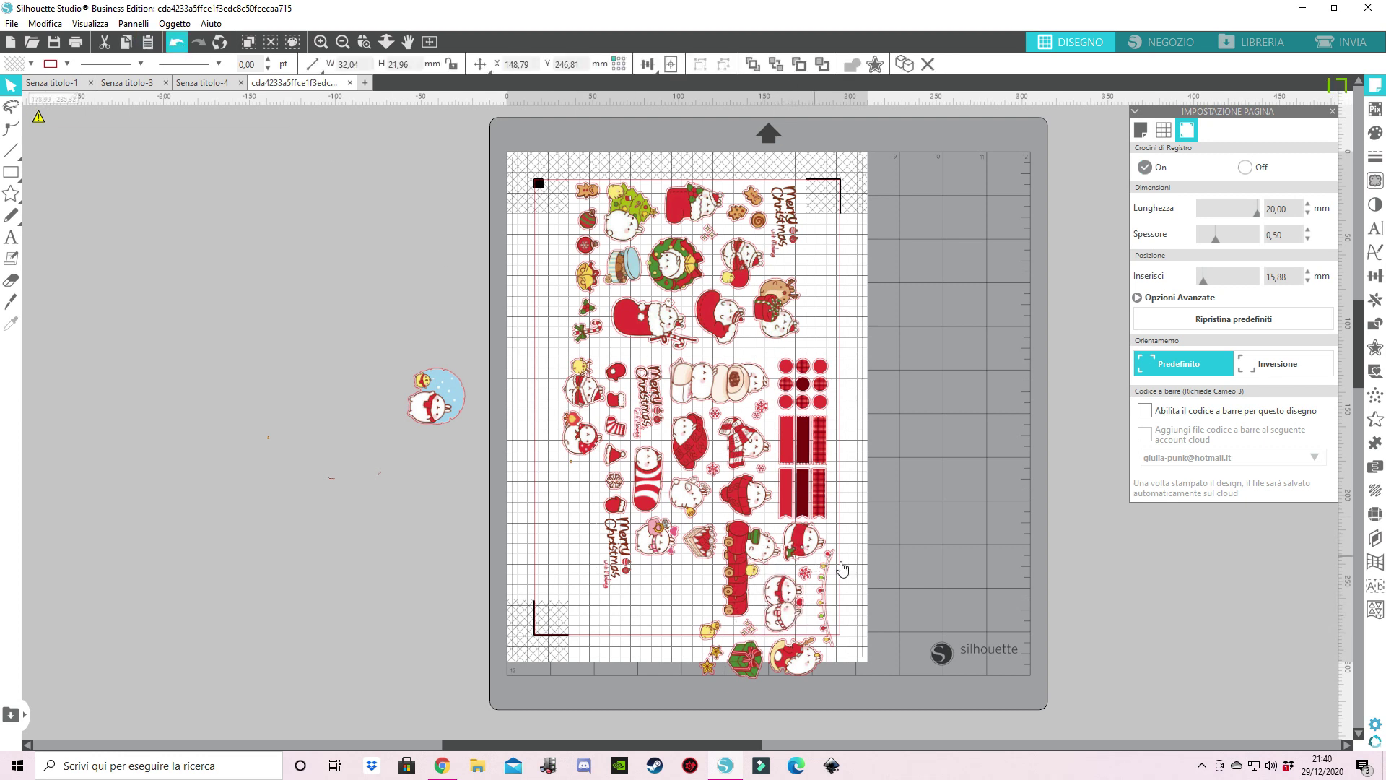
click(783, 590)
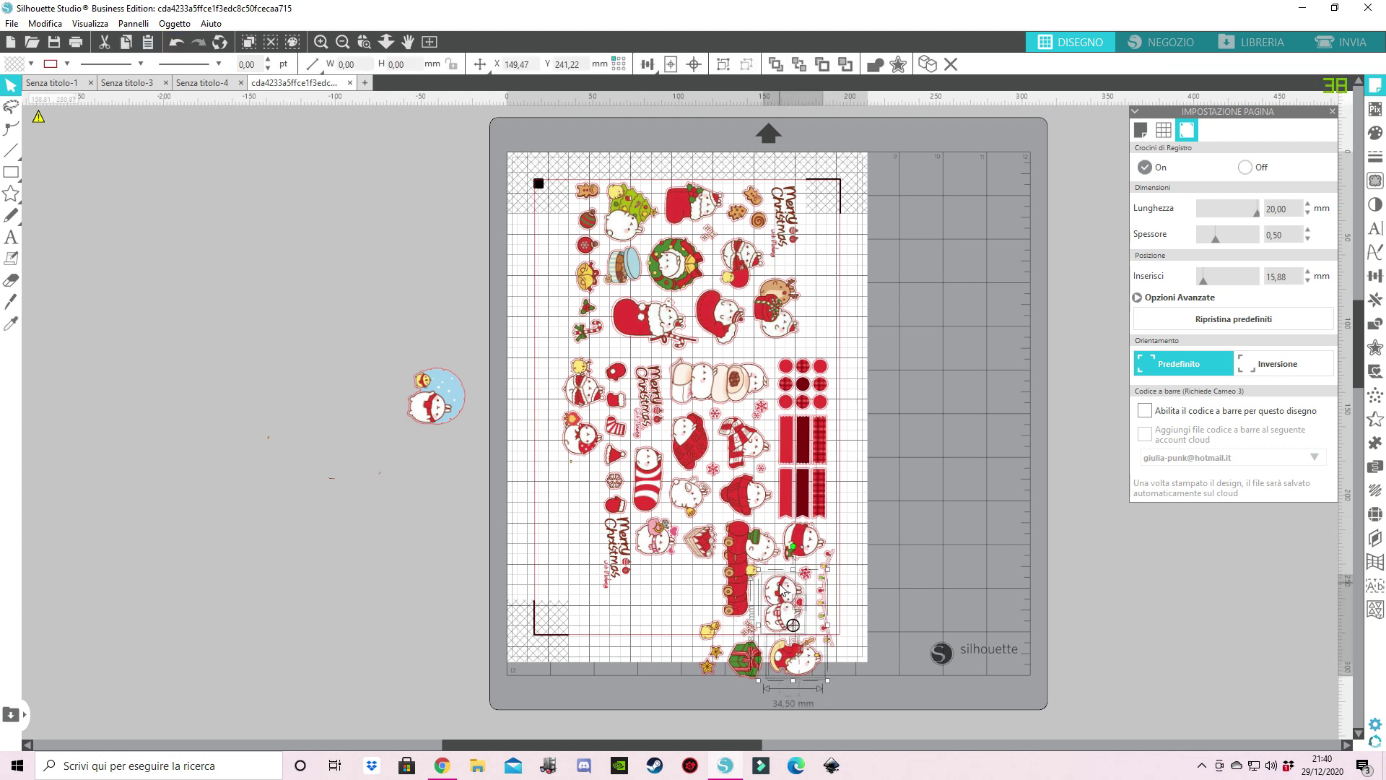
drag(791, 619, 575, 510)
click(679, 598)
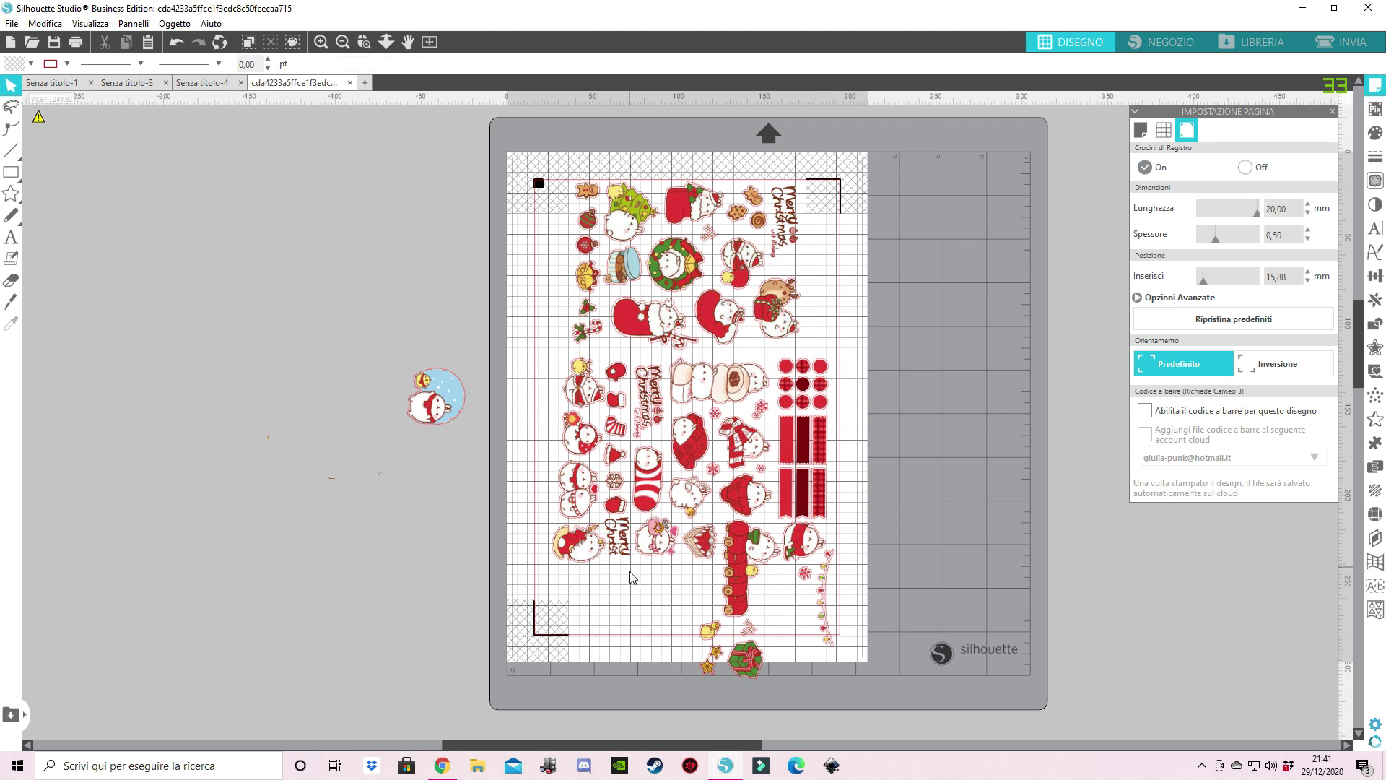
- Delete the lower set's Merry Christmas lettering and move the left column's last bunny to about X 37 mm, Y 213 mm
mouse_move(618, 550)
mouse_down()
mouse_move(616, 534)
mouse_move(605, 555)
mouse_move(617, 554)
mouse_up()
key(Delete)
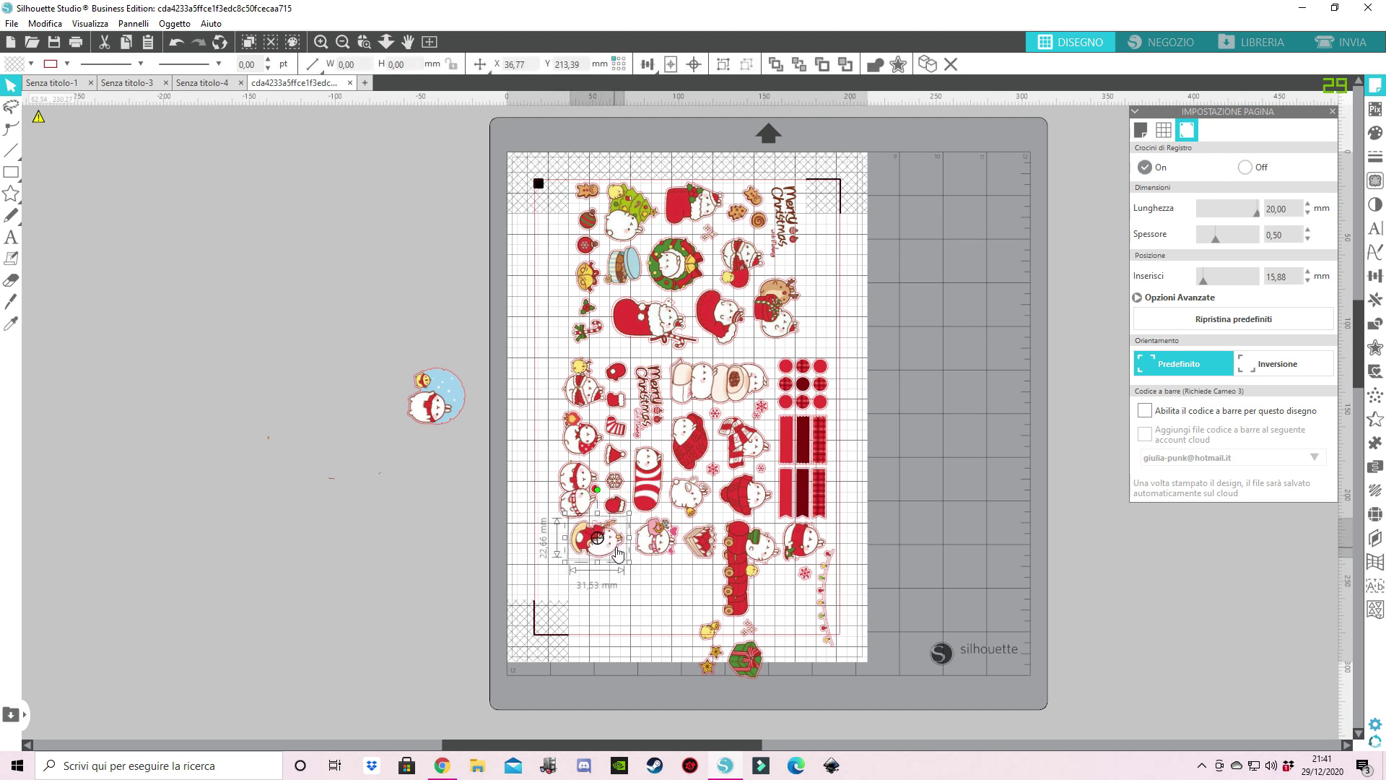
click(593, 567)
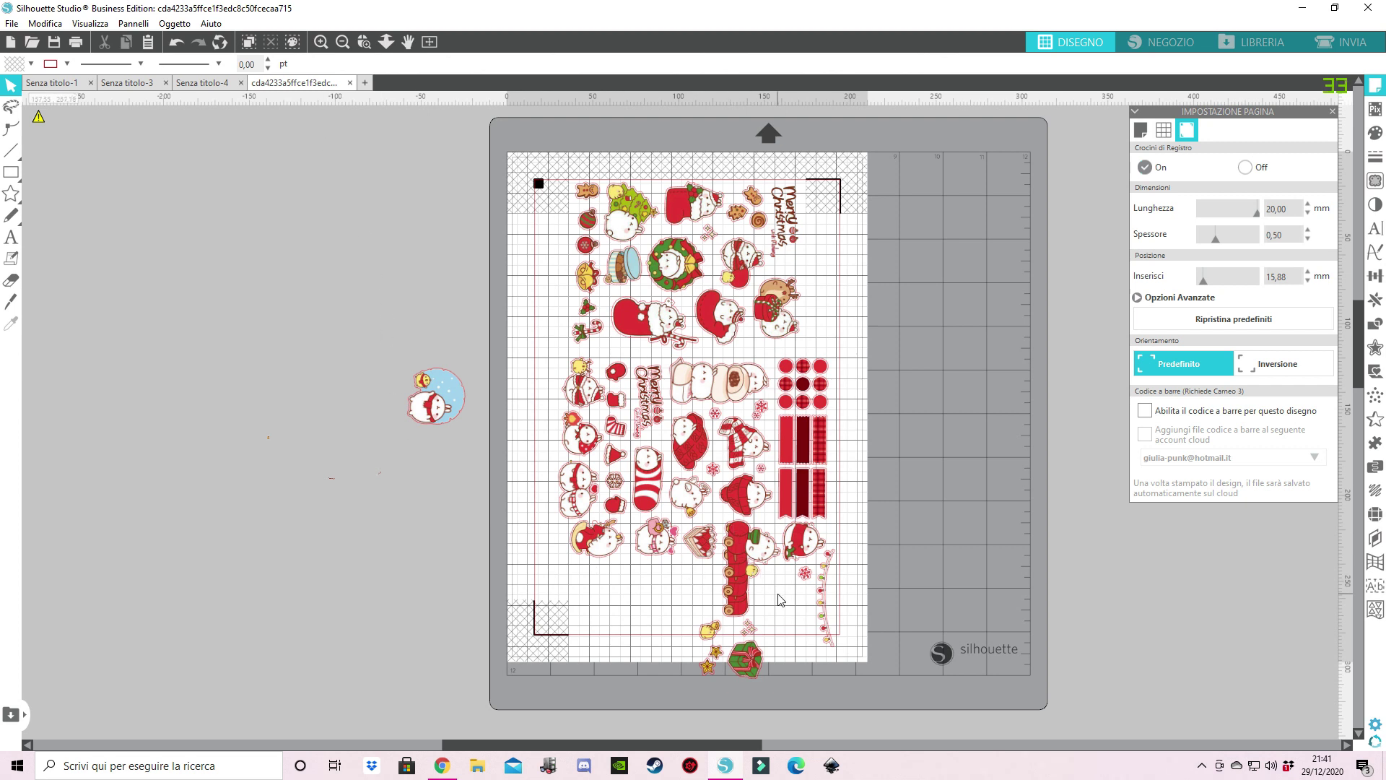
- Rotate the train sticker 90° clockwise and rearrange it with the gift, stars, chick, scarf bunny and garland inside the registration marks
drag(681, 608, 437, 605)
drag(426, 428, 754, 588)
click(773, 540)
mouse_move(790, 544)
mouse_down()
mouse_move(756, 553)
mouse_move(818, 580)
mouse_move(805, 561)
mouse_up()
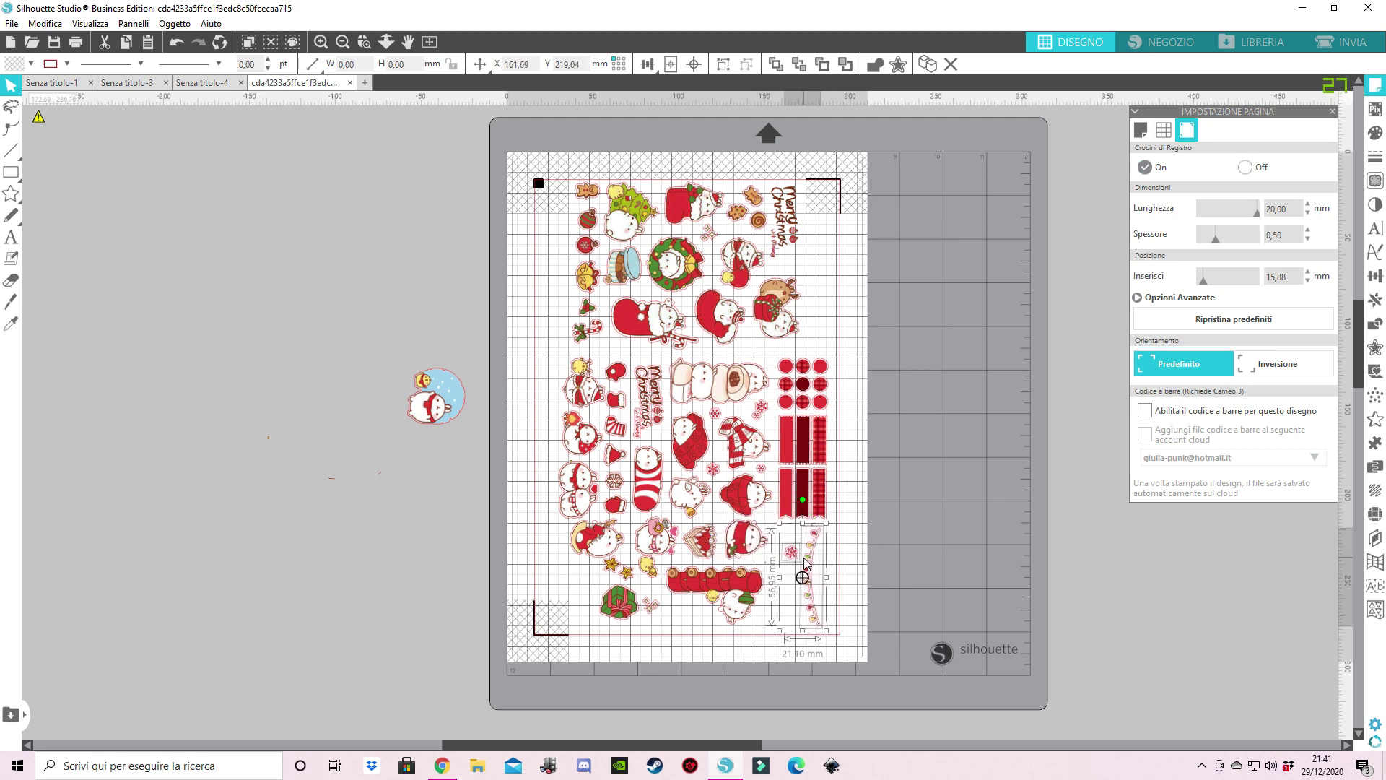
- Undo the last change and move the train sticker right to about X 110 mm, Y 240 mm
click(666, 591)
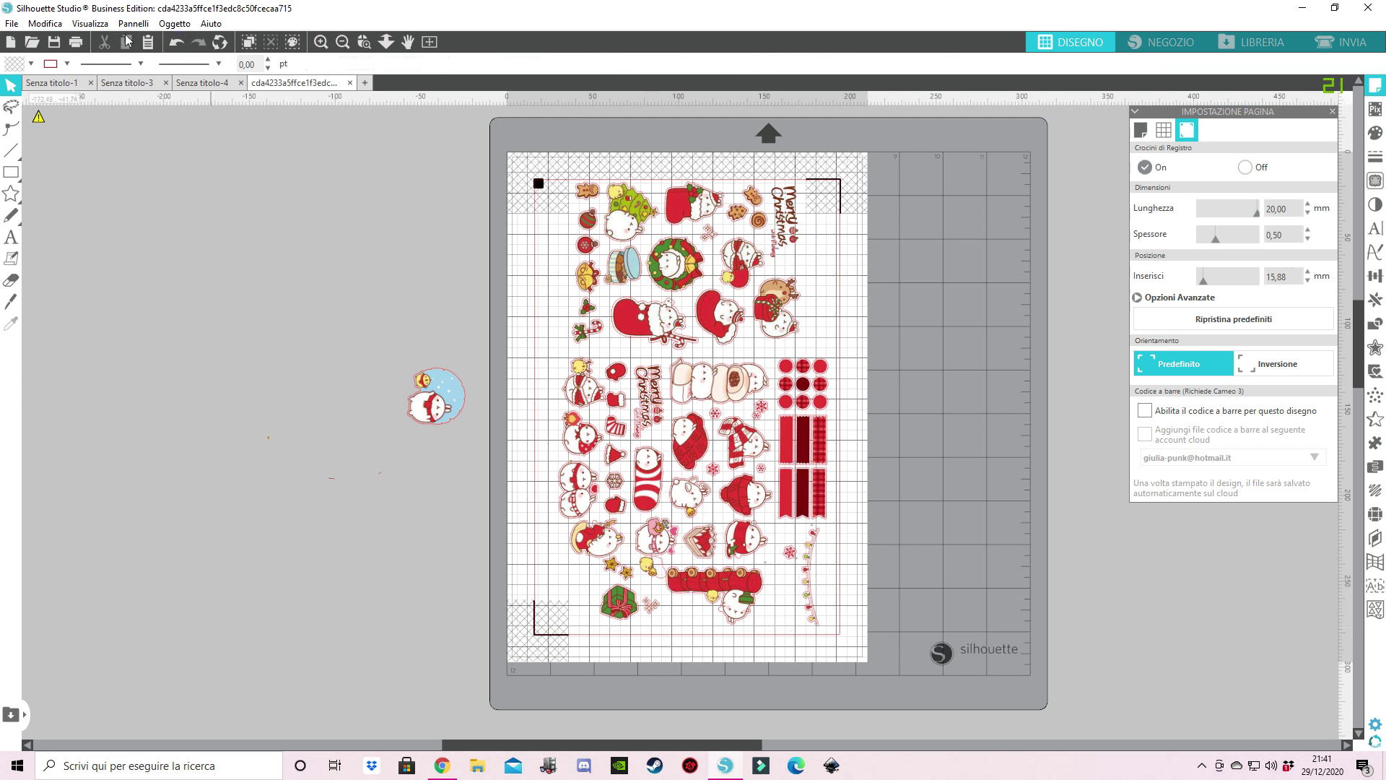
click(177, 44)
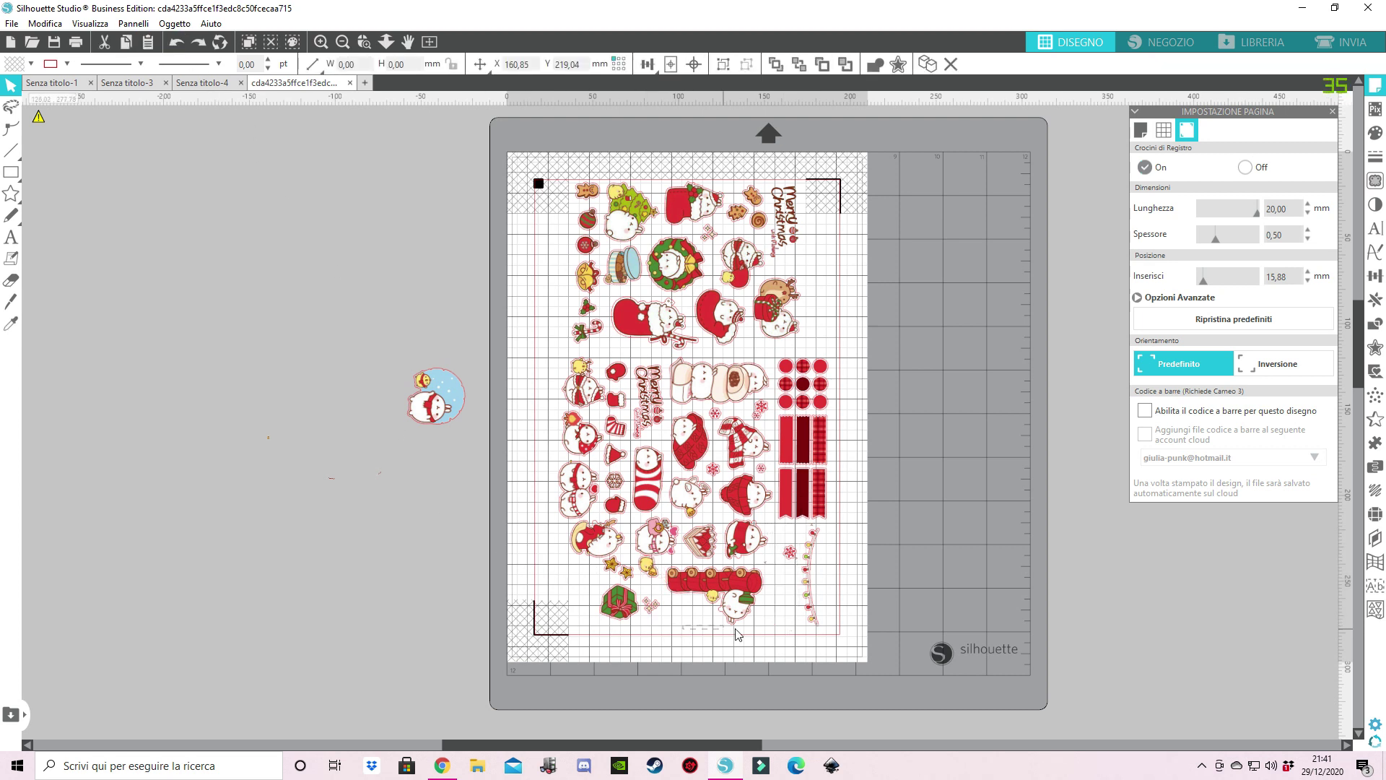
drag(757, 585, 785, 581)
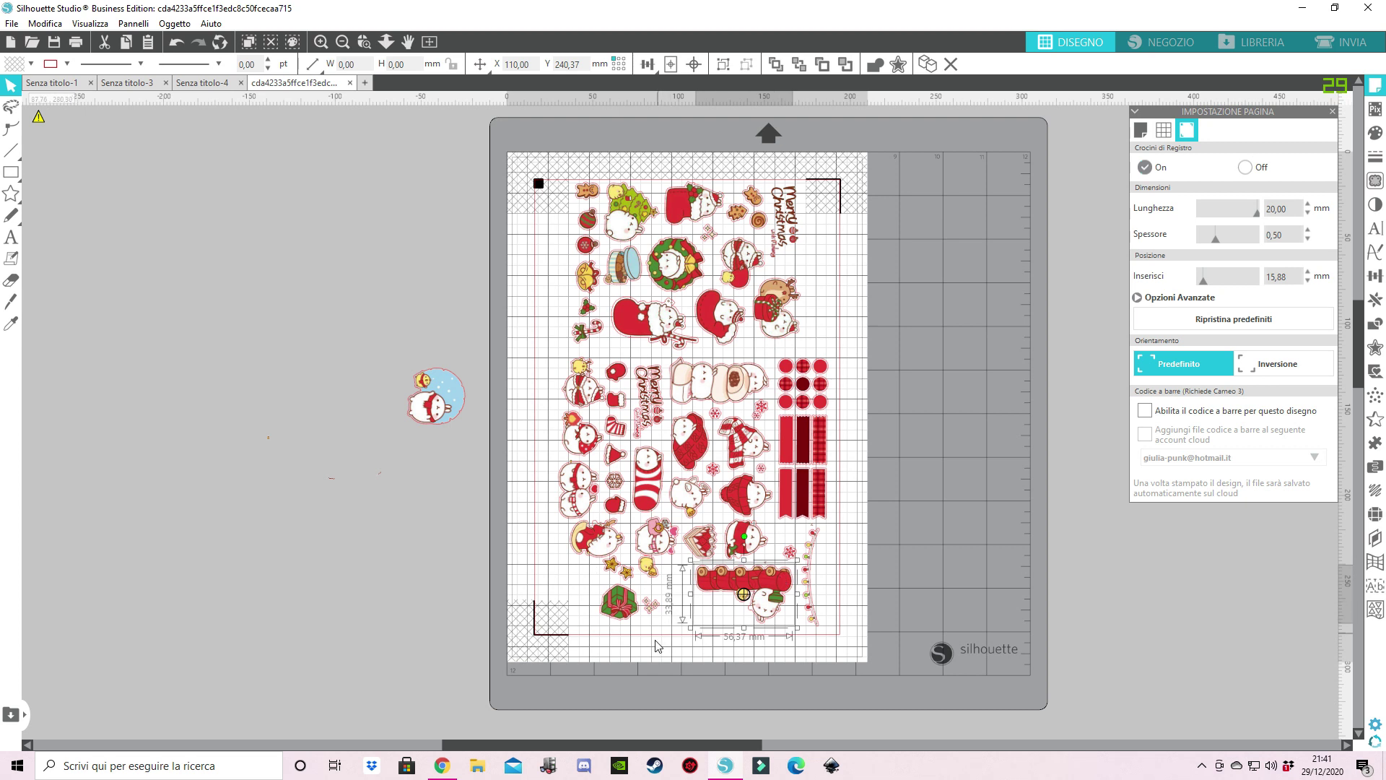
click(664, 587)
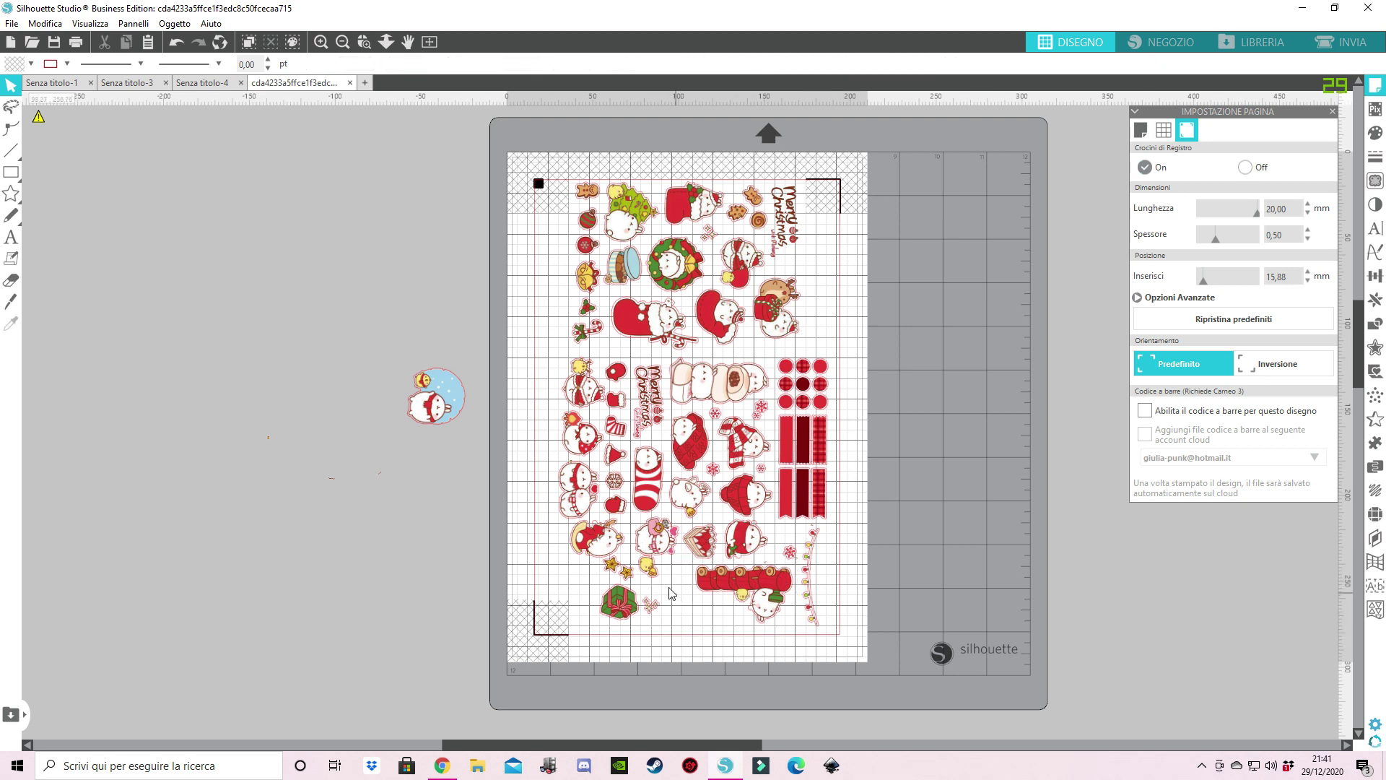
- Move the yellow chick beside the train, and shift the green gift and star stickers into the gaps beneath the bunny row
click(649, 573)
drag(657, 584, 686, 585)
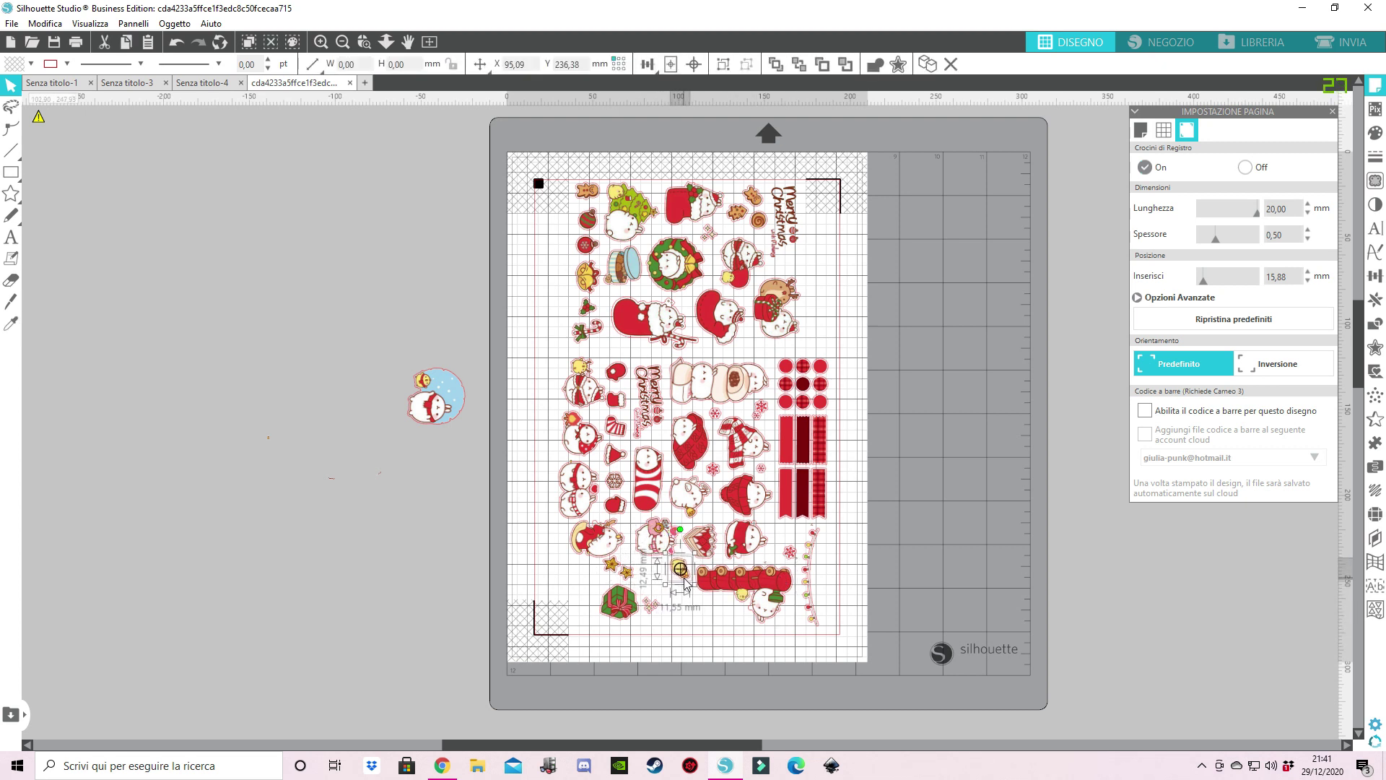
drag(675, 635, 603, 596)
click(618, 599)
- Tuck the small pink snowflake sticker just below the yellow chick, left of the train
click(673, 606)
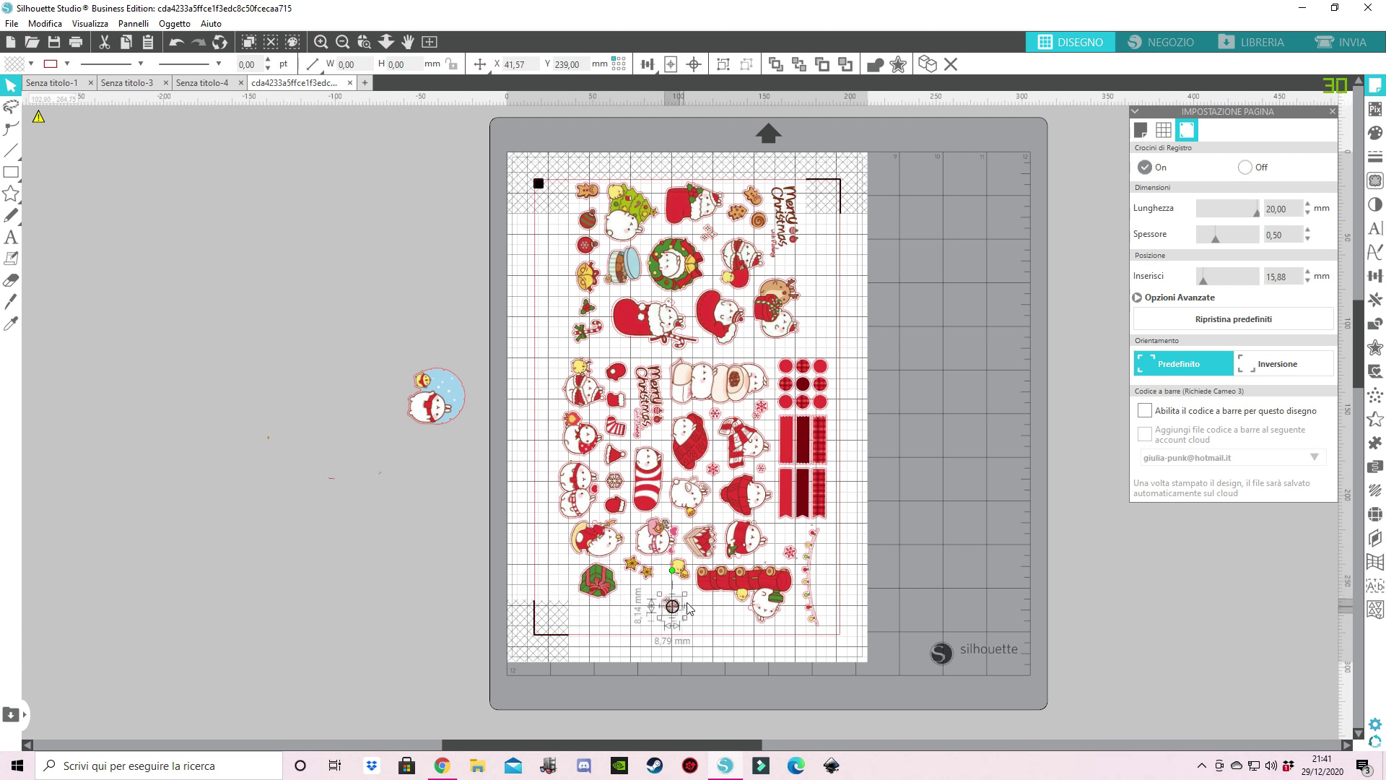
click(689, 612)
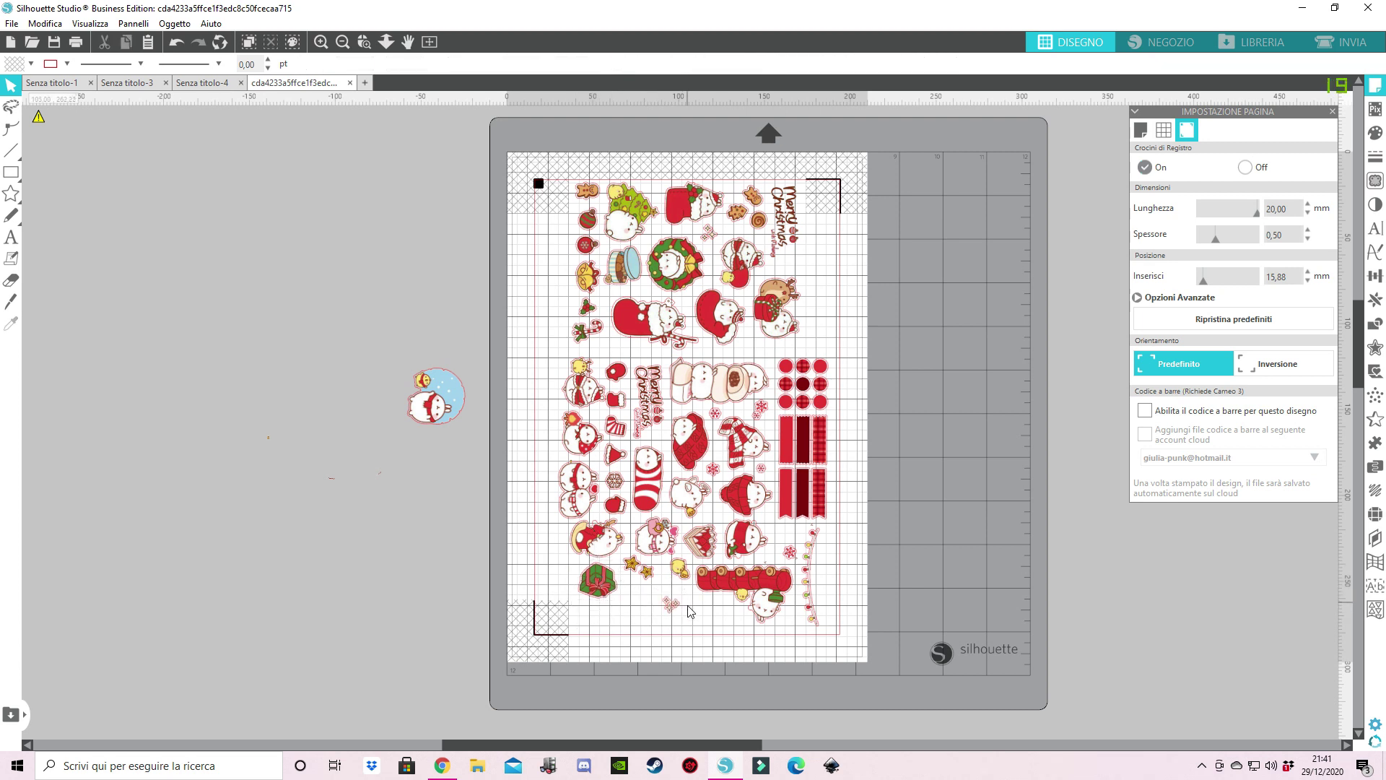
click(678, 618)
drag(670, 606, 666, 585)
click(920, 561)
- Duplicate the bunny couple sticker, rotate the smaller copy sideways, and place it at about X 63 mm, Y 257 mm
click(577, 491)
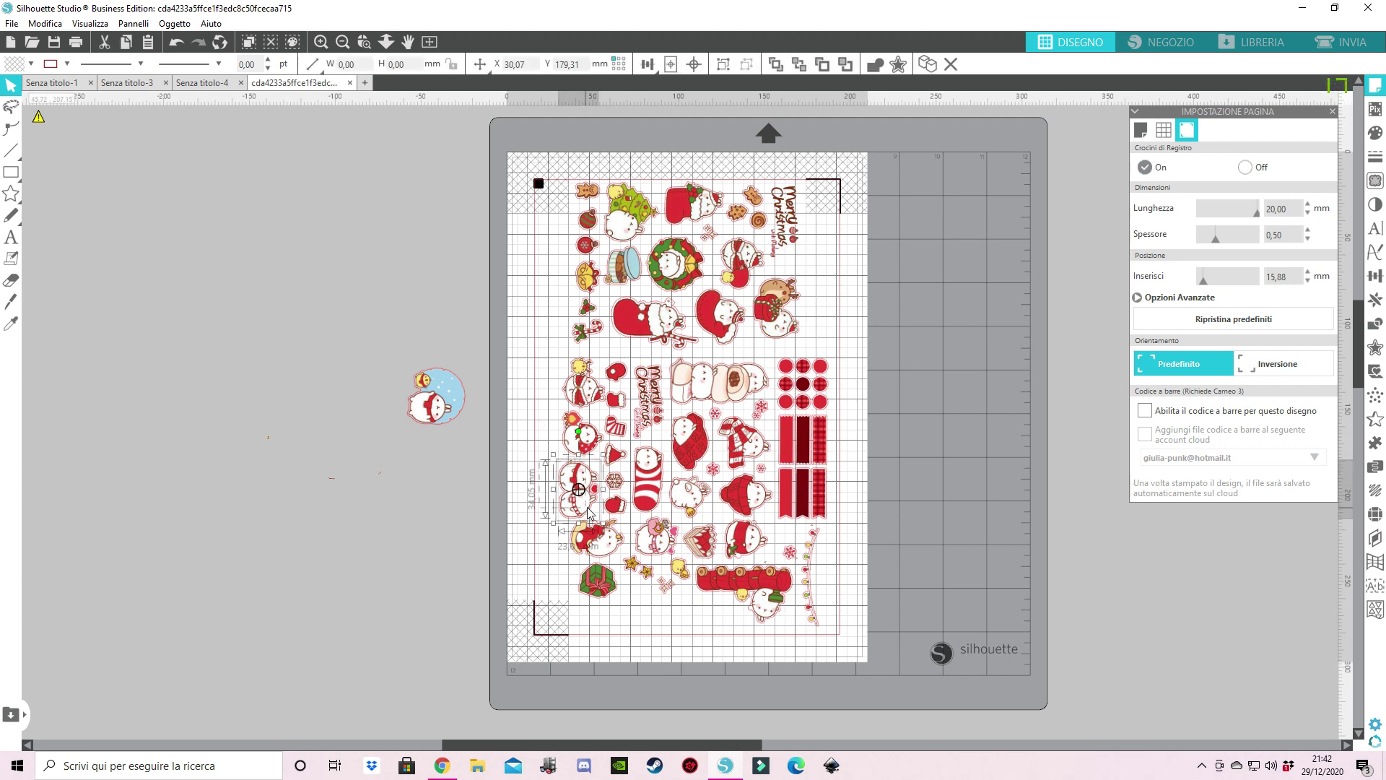
drag(604, 533, 618, 534)
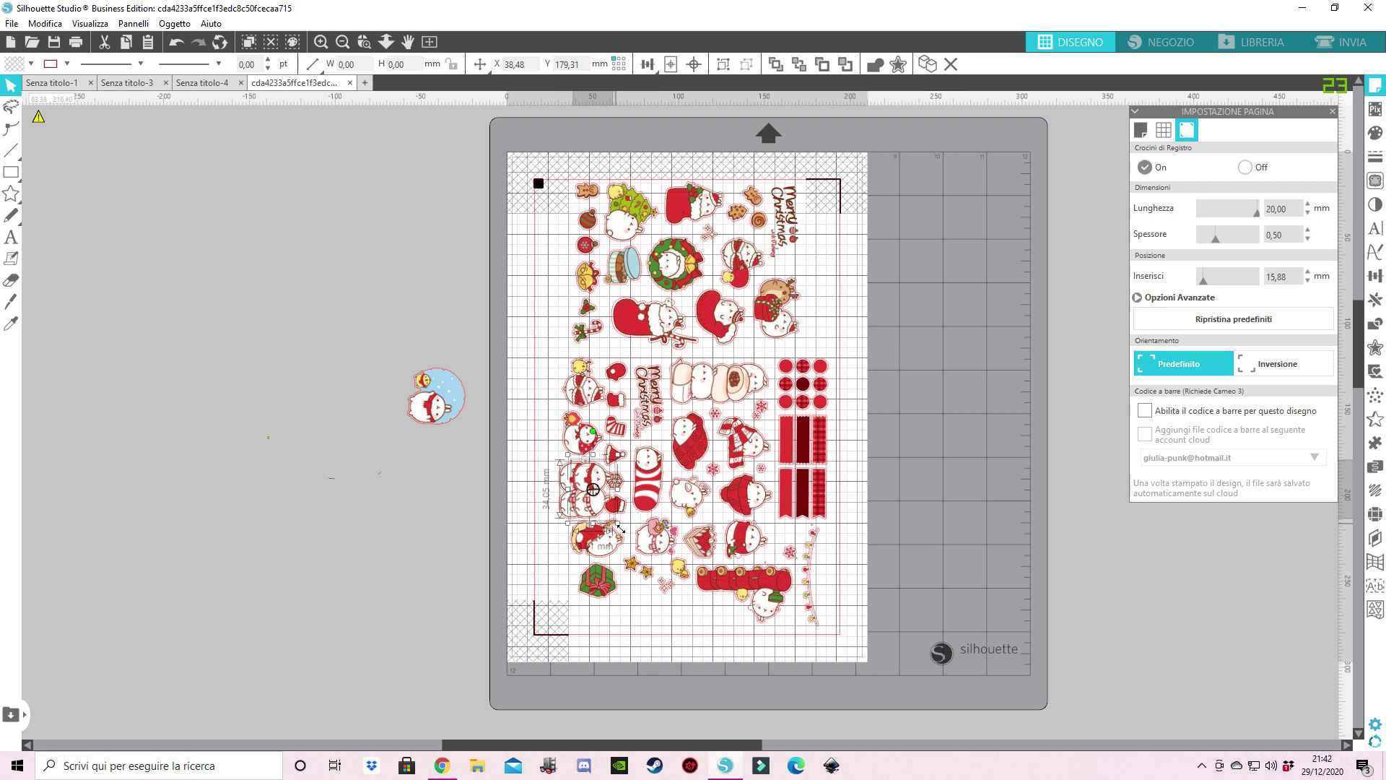
click(176, 42)
drag(623, 531, 650, 617)
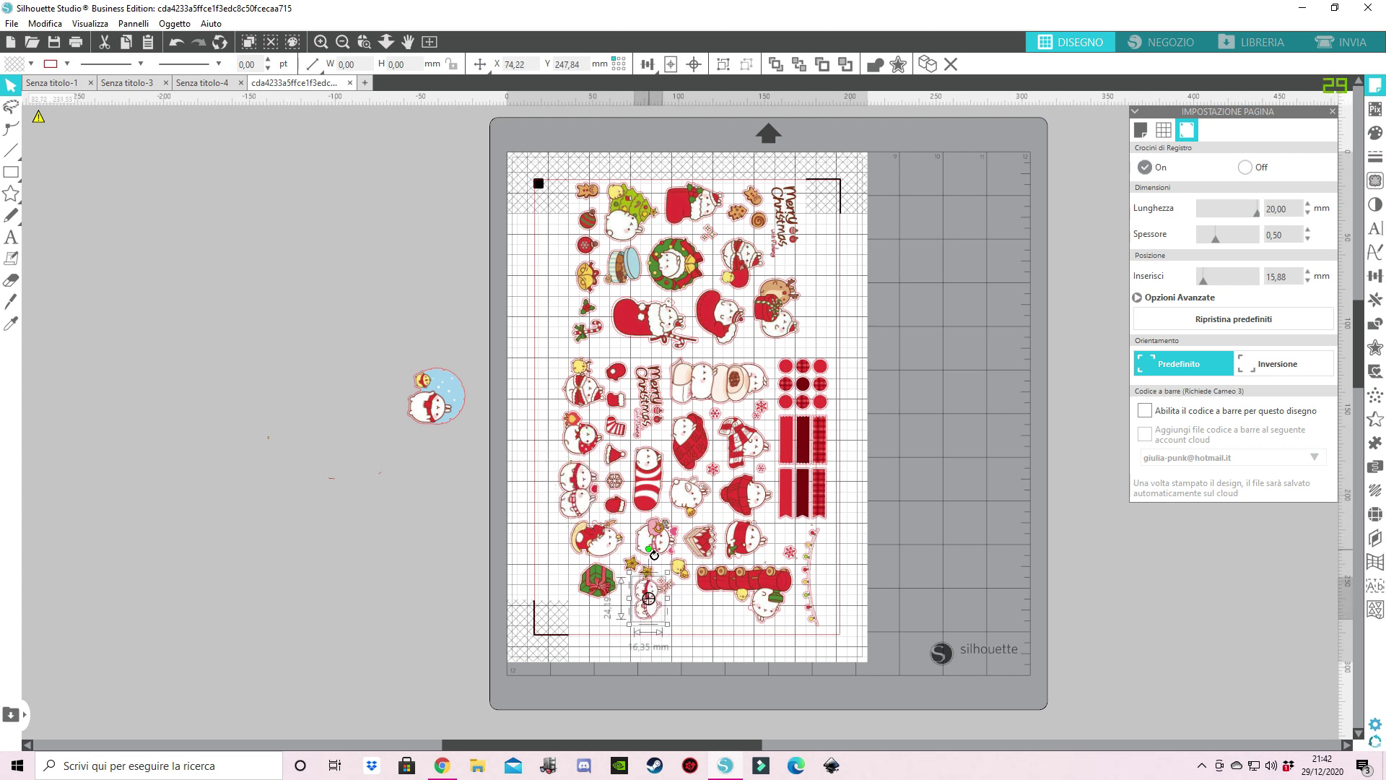
drag(654, 555, 660, 615)
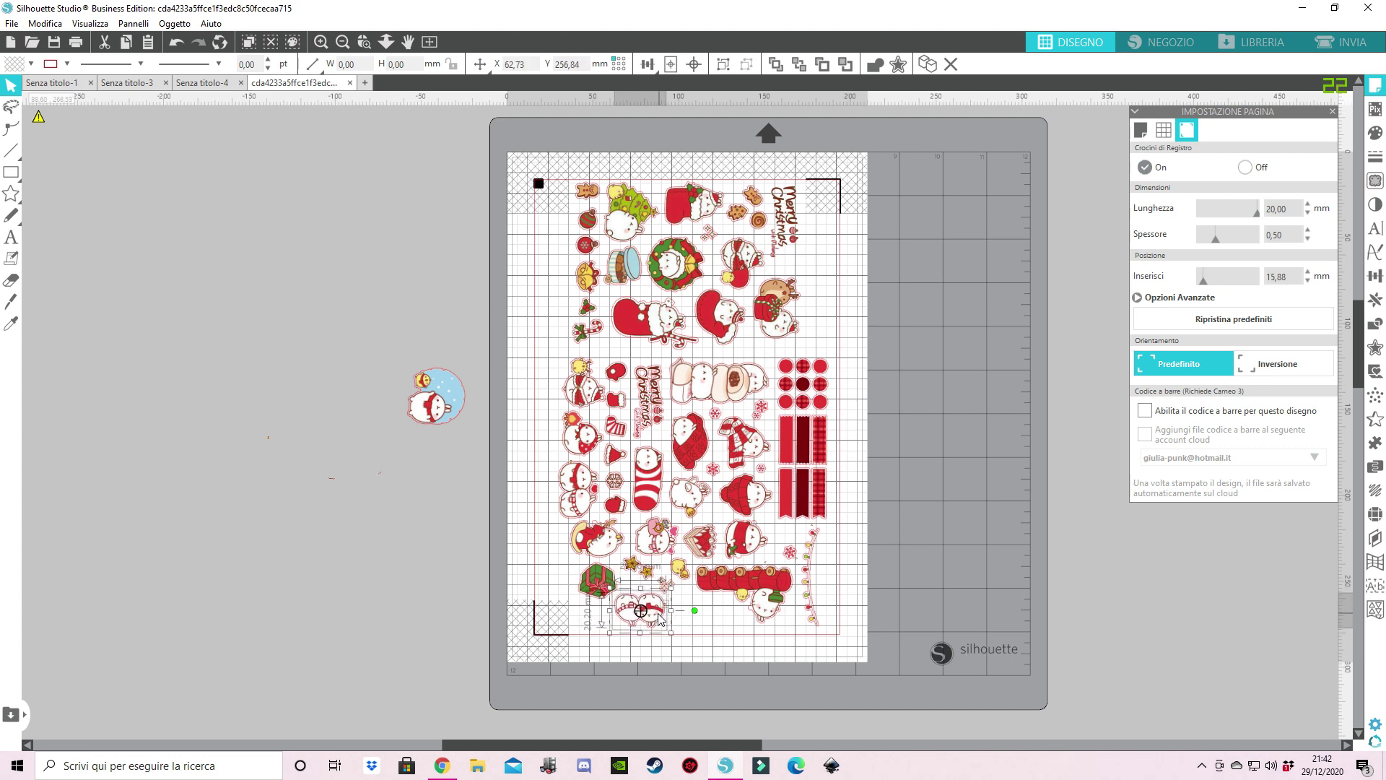
click(1012, 391)
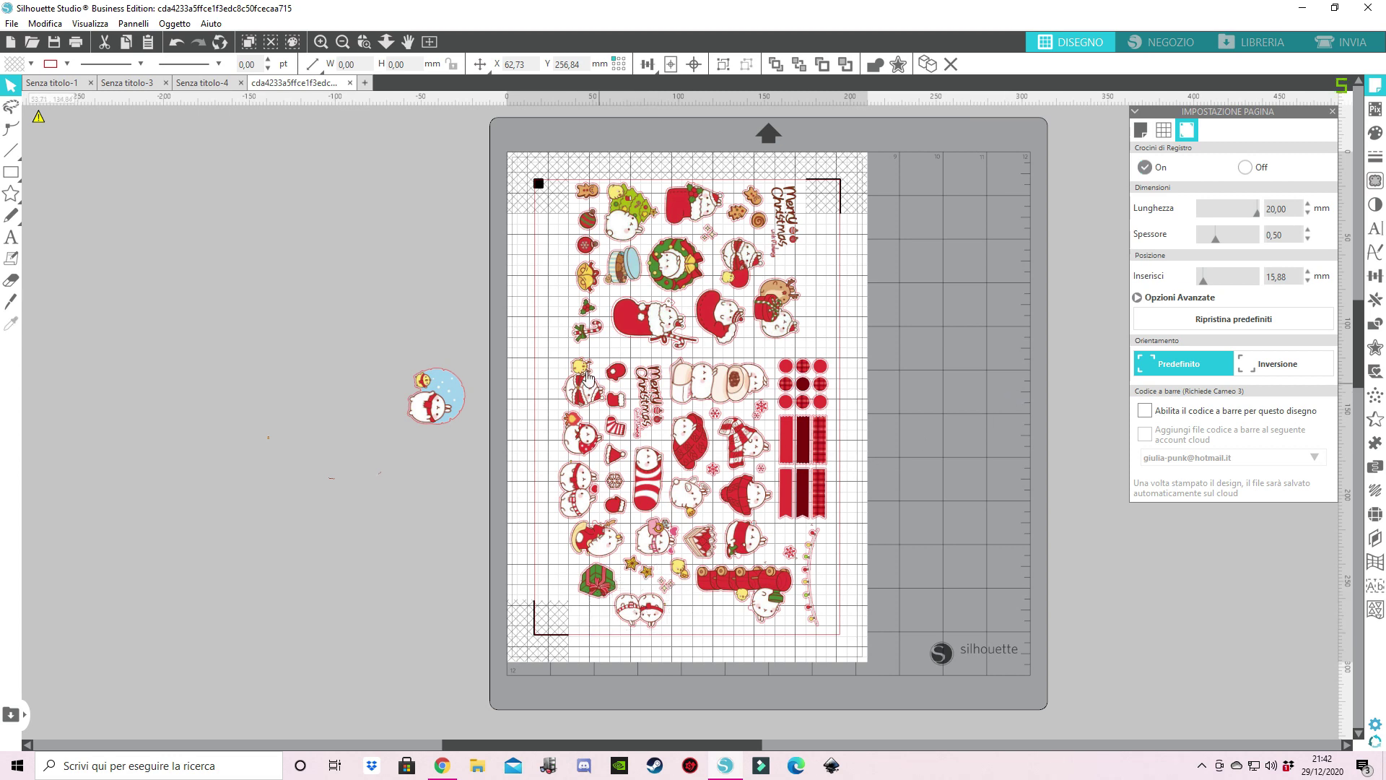
- Undo the last two adjustments to the sticker arrangement
key(ctrl+z)
key(ctrl+z)
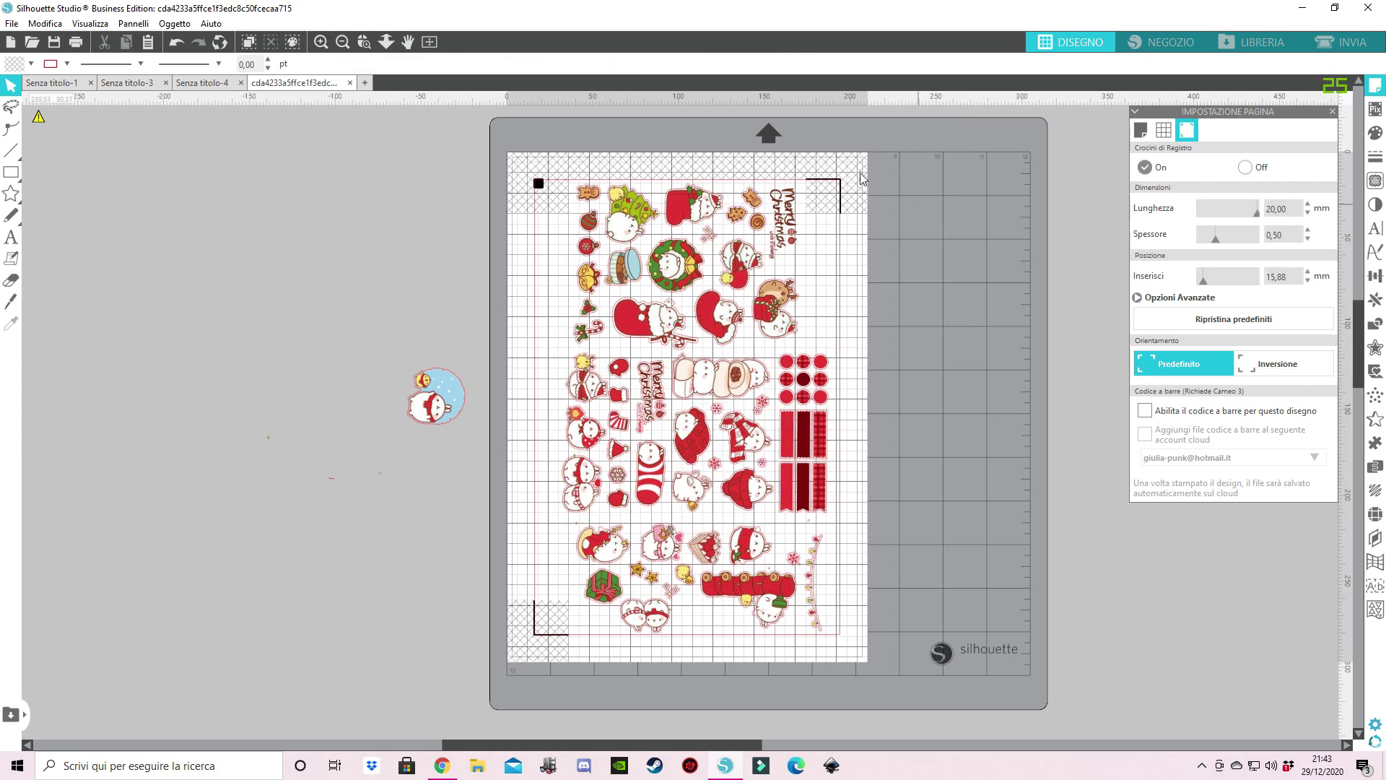
- Delete the round light-blue bunny sticker left outside the page
click(436, 372)
key(Delete)
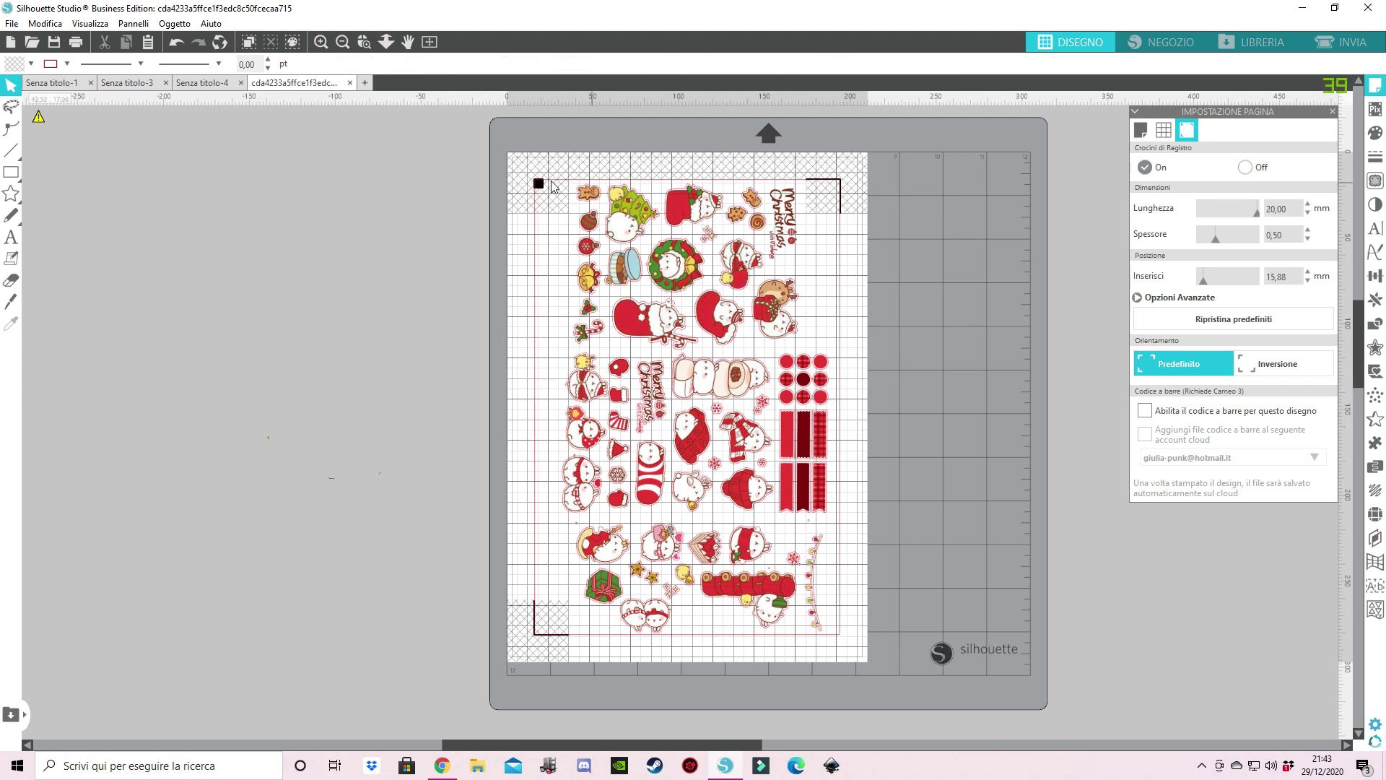
- Print the sticker sheet on the HP ENVY Photo 6200 with paper type Altre carte foto per Inkjet and print quality Alta
click(76, 41)
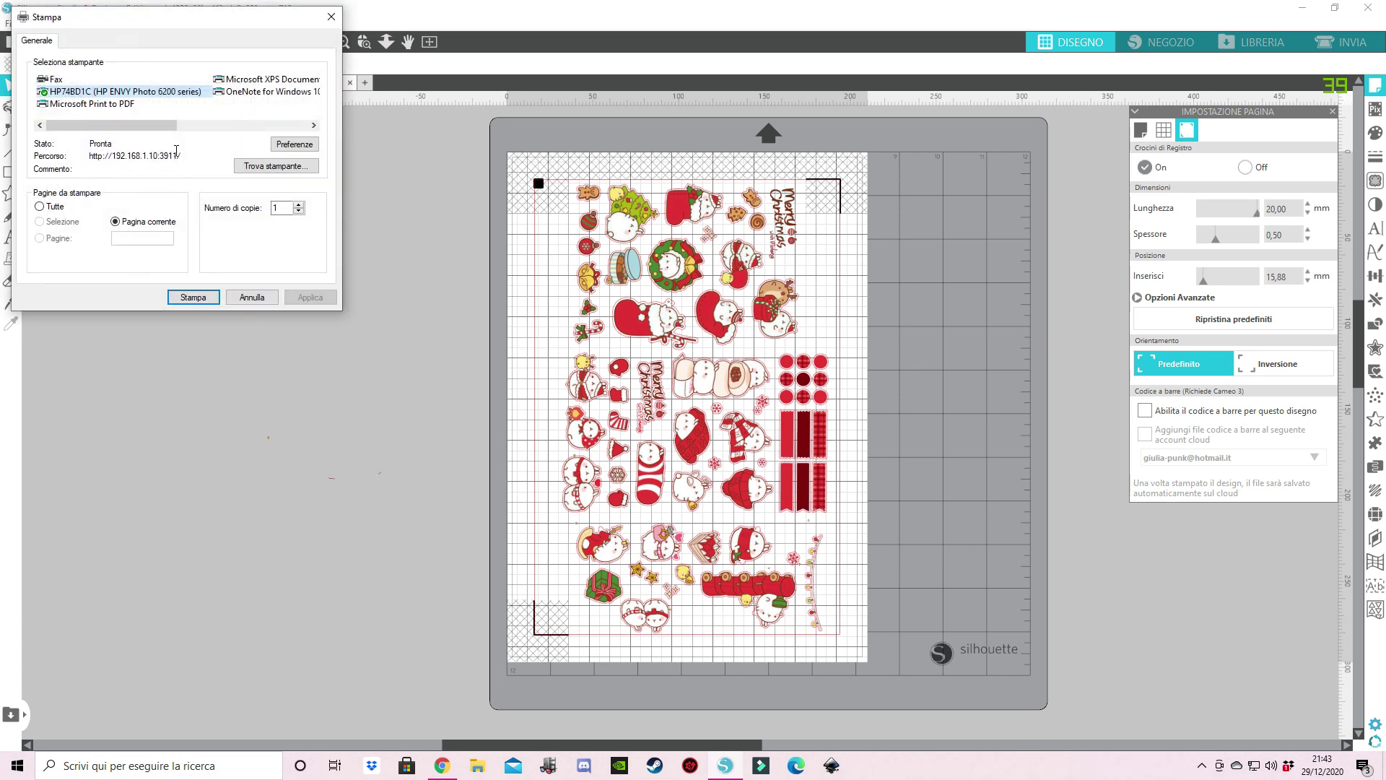
click(294, 144)
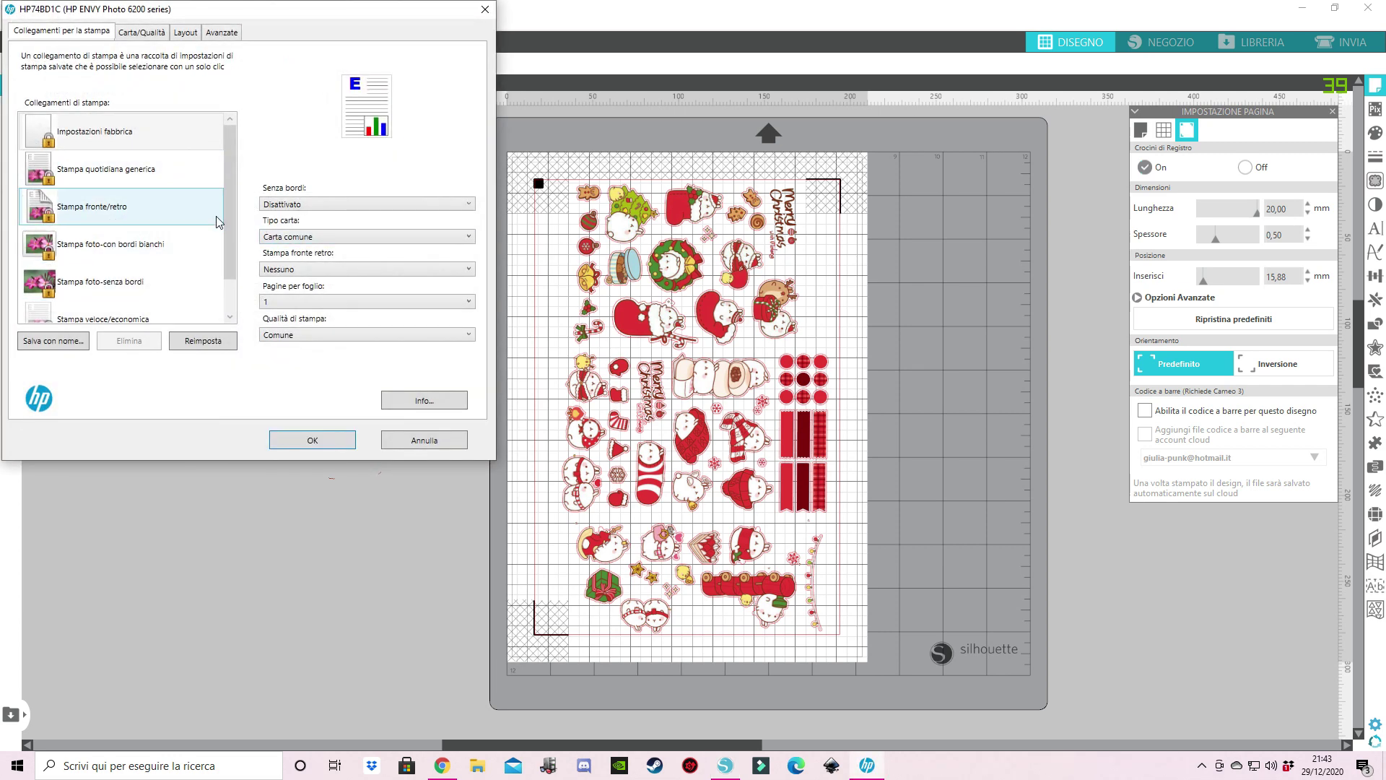
click(336, 237)
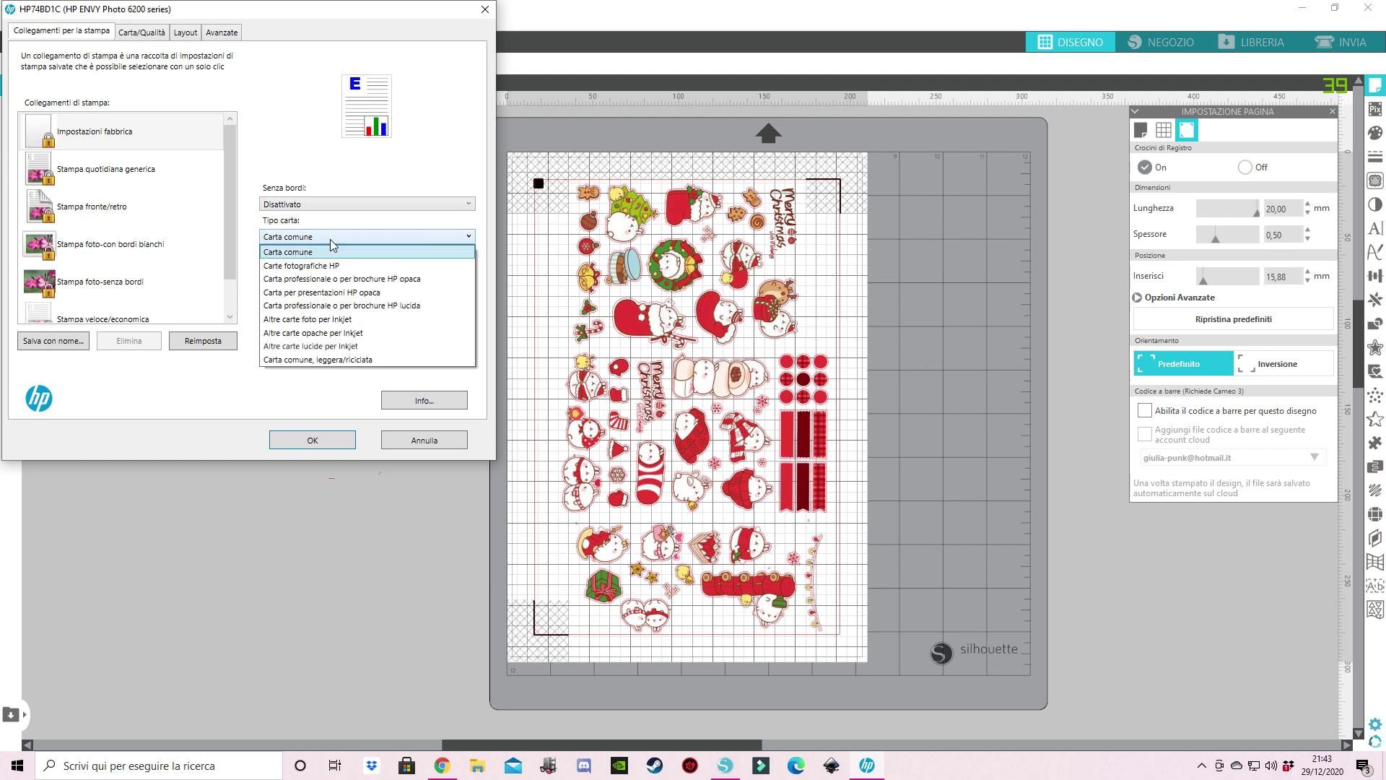
click(357, 322)
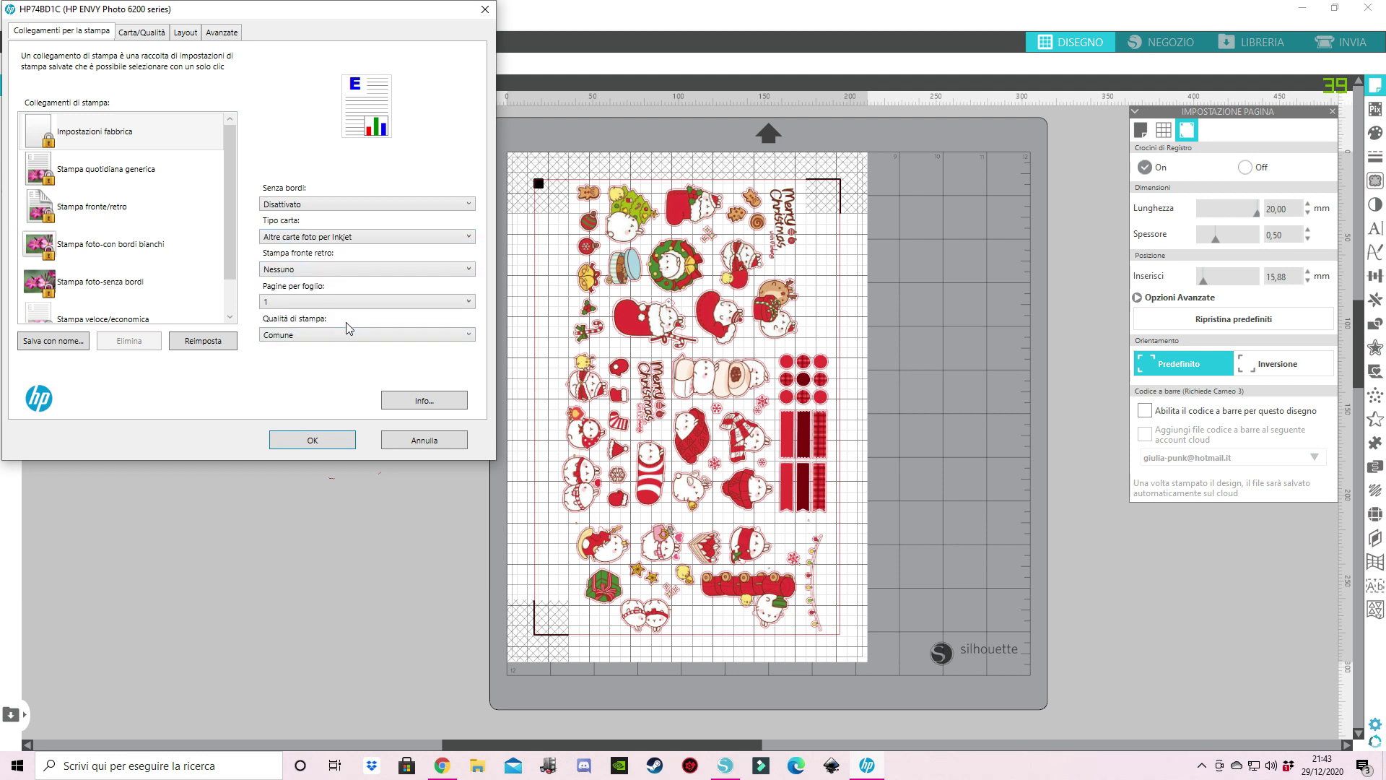
click(351, 334)
click(349, 377)
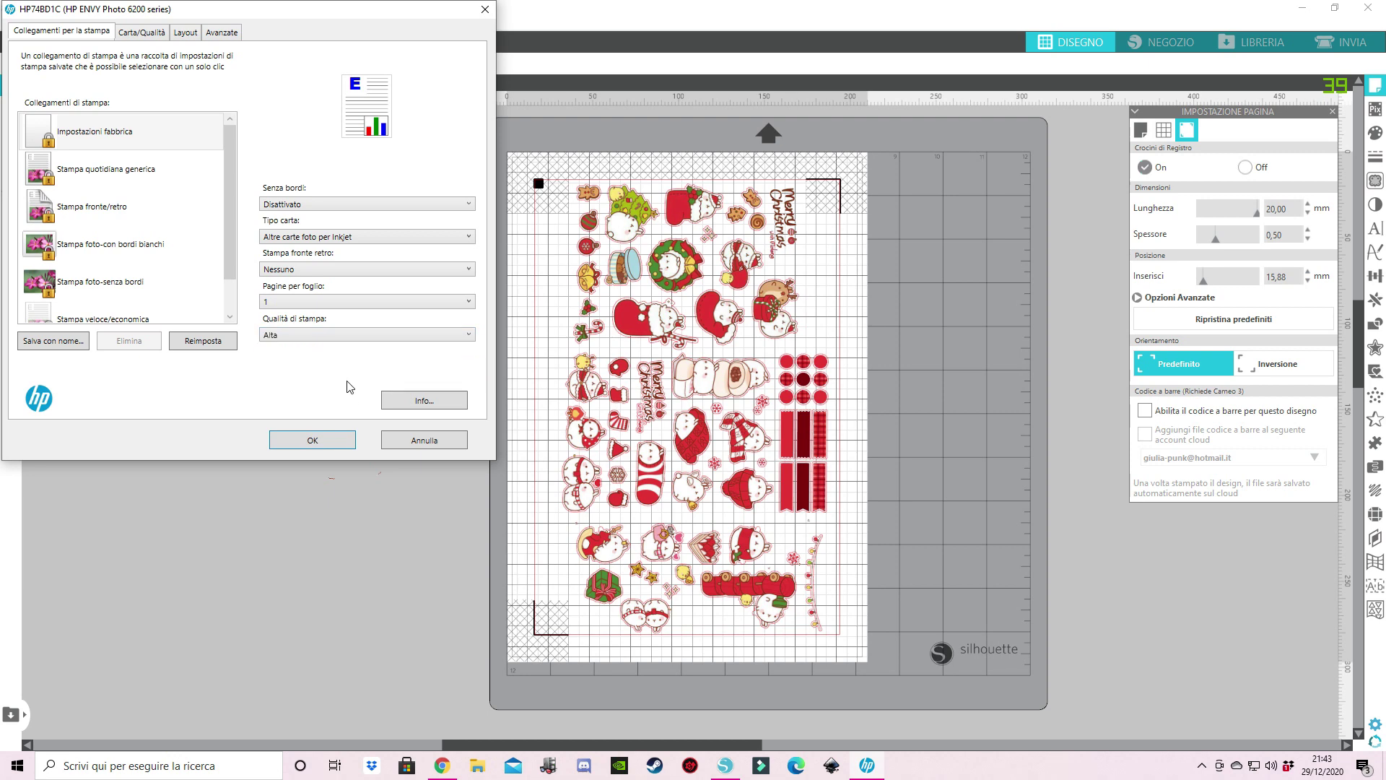
click(332, 446)
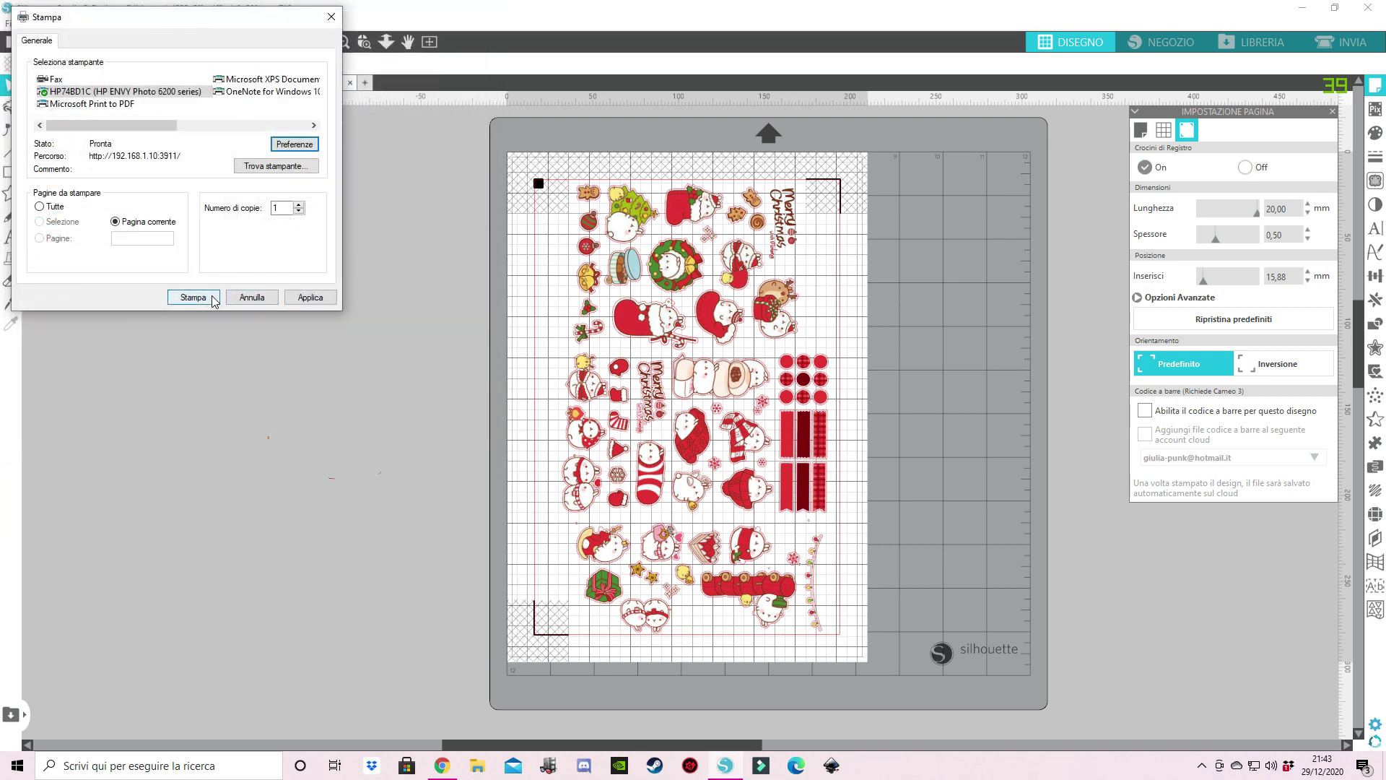
click(193, 298)
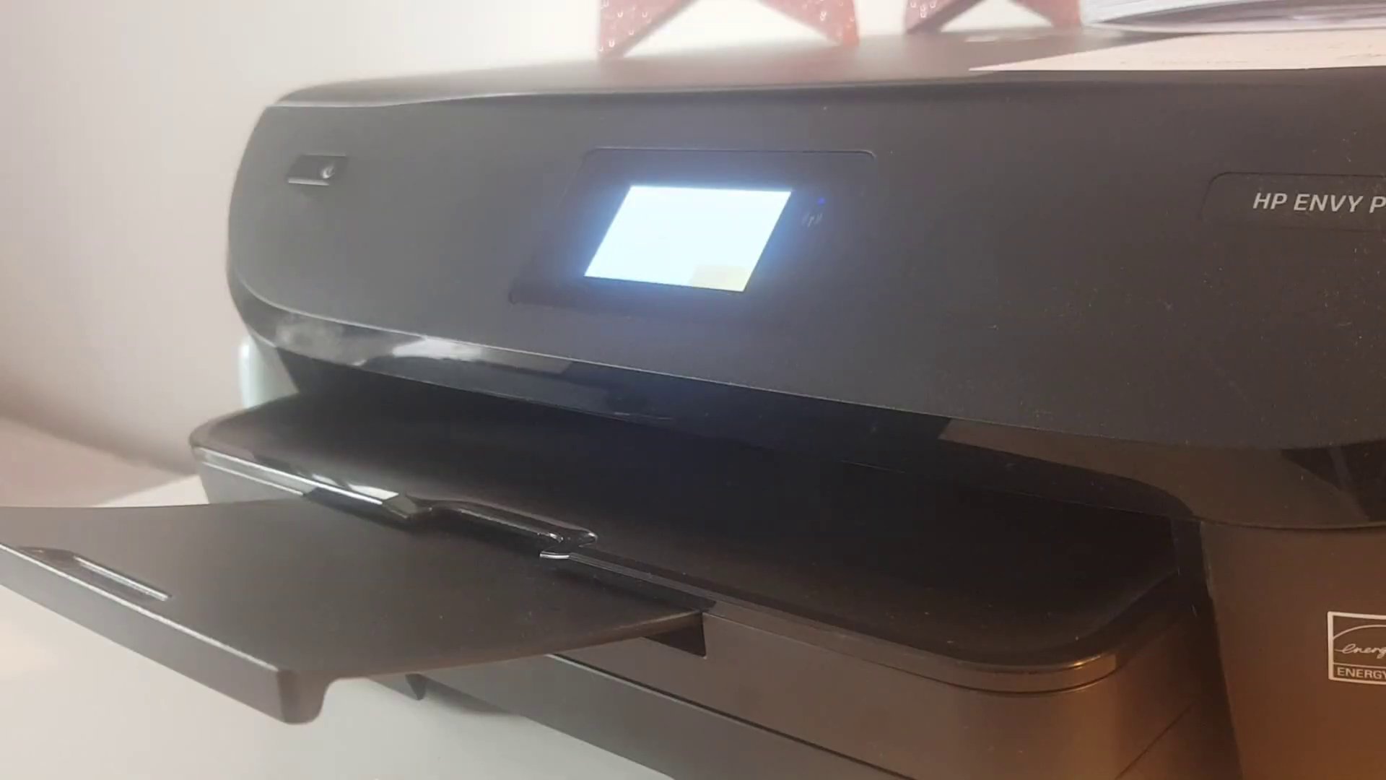